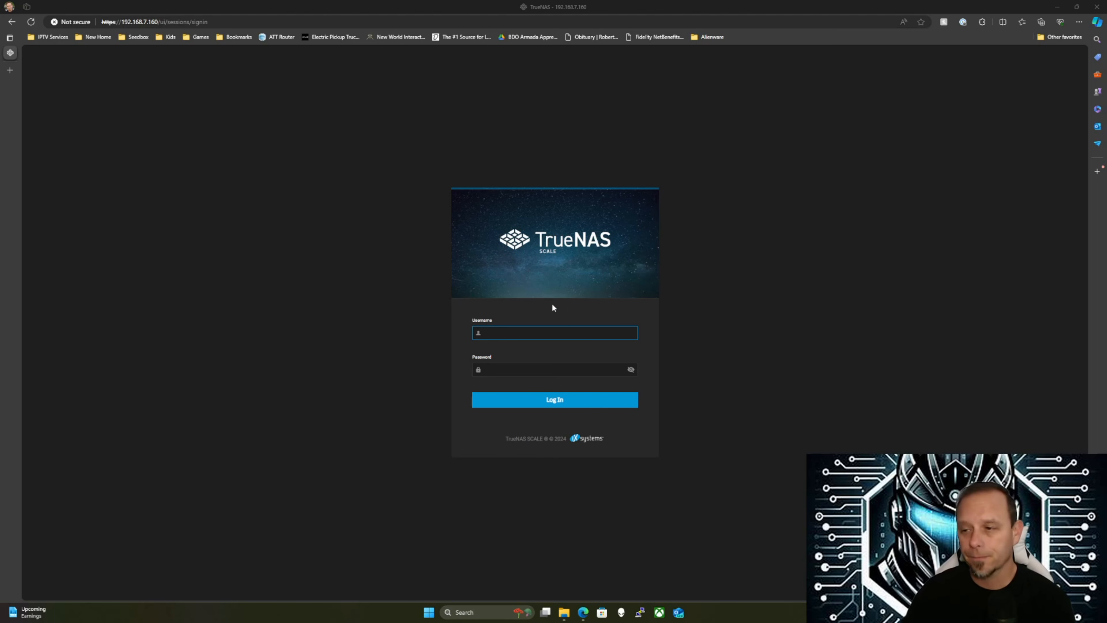
Sign in to TrueNAS SCALE as admin, correcting the password after the first attempt fails
click(522, 337)
text(admin)
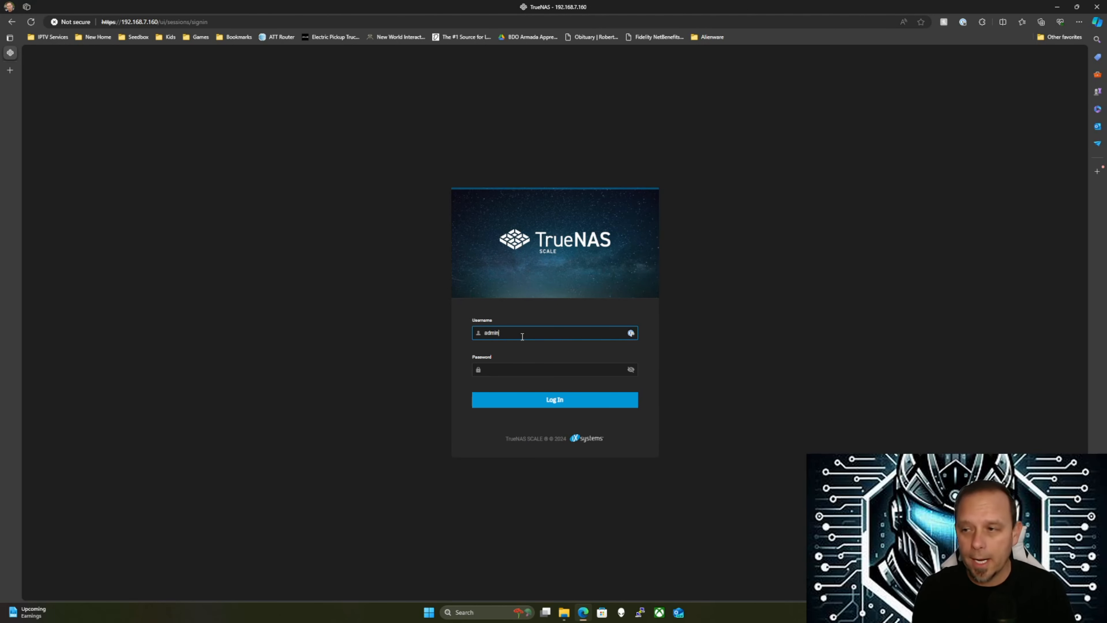
key(Tab)
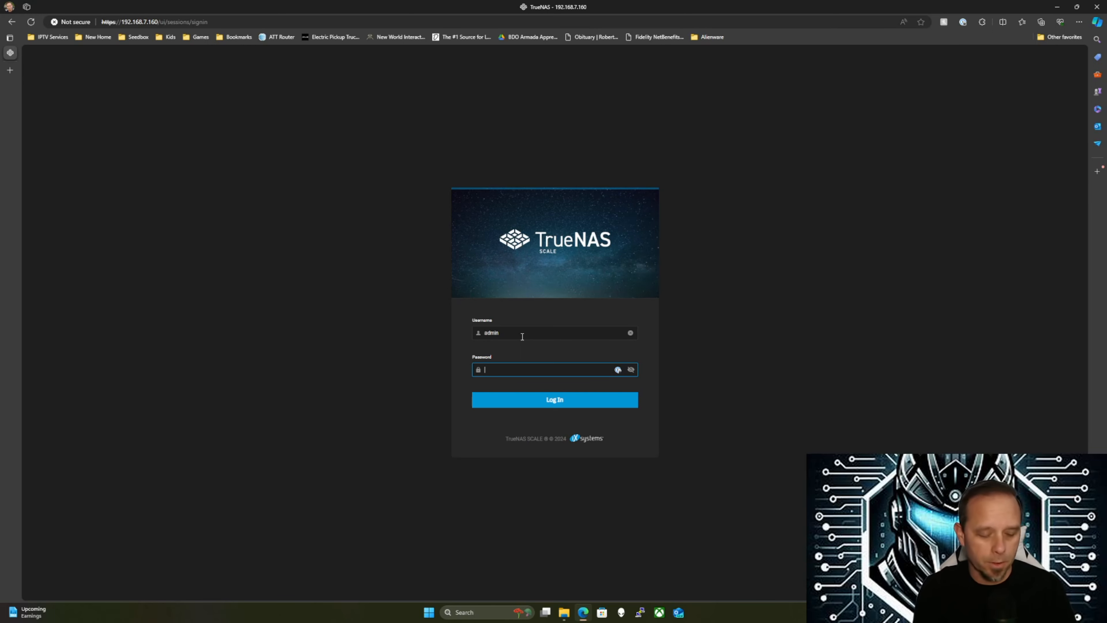
text(••••••••••••••••••)
key(Return)
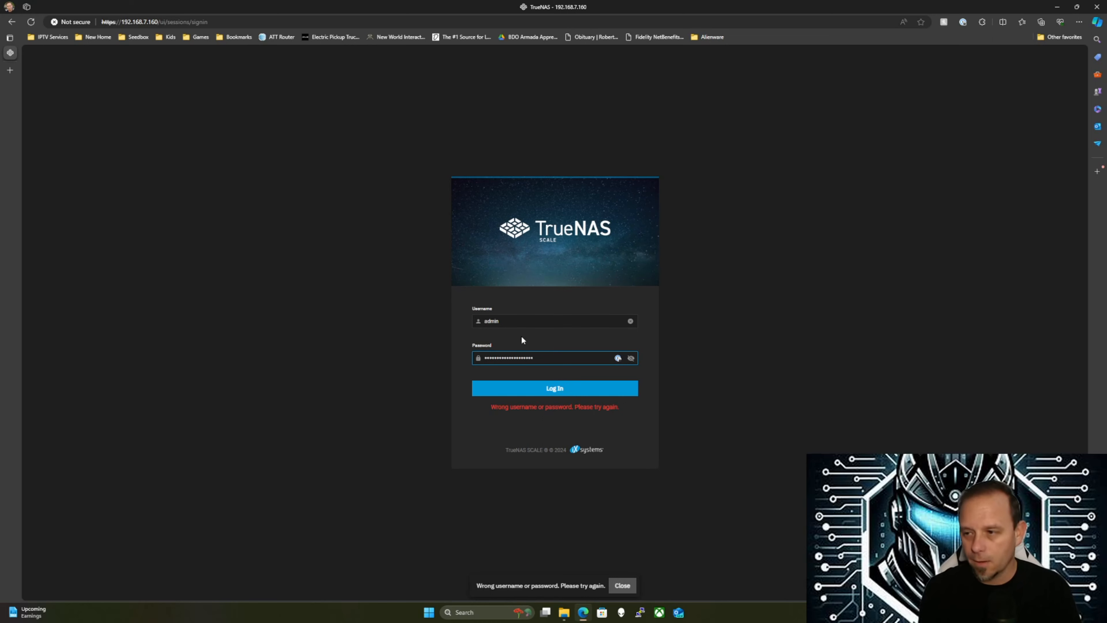
key(BackSpace)
key(Return)
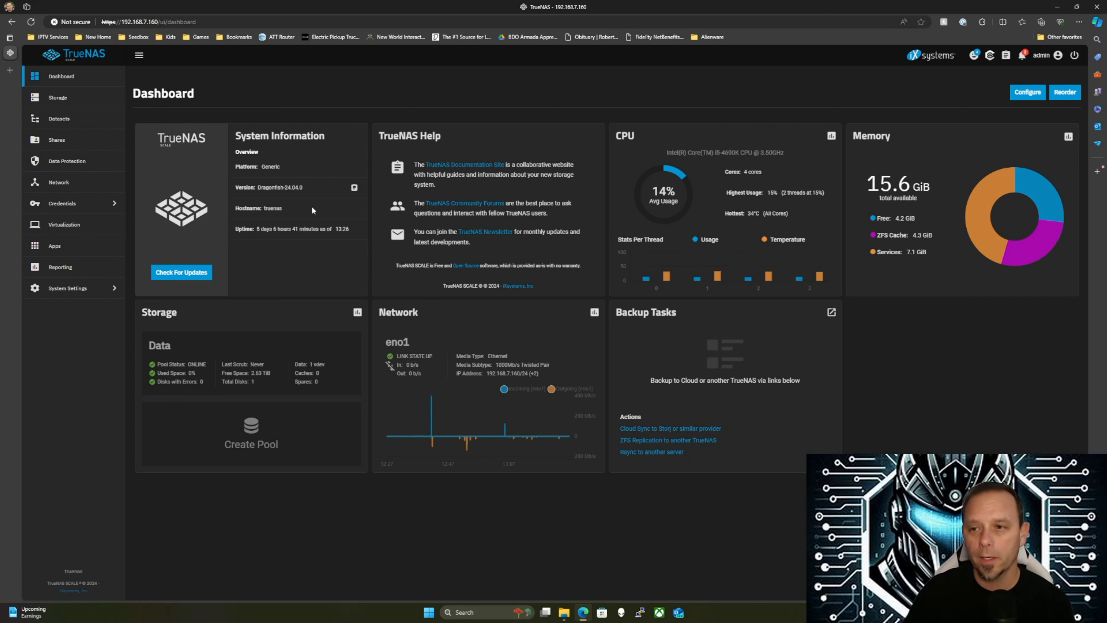
Go to the Datasets page to see the Data pool and its datasets
click(61, 119)
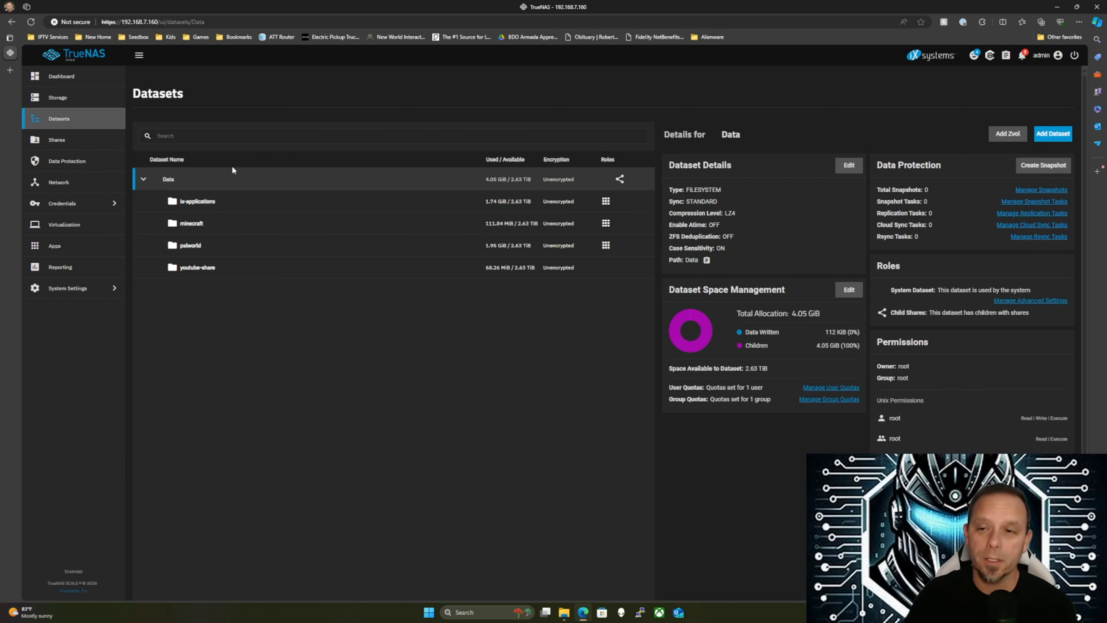
Add a dataset named adguard-home under the Data pool and save it
click(1055, 134)
click(792, 204)
text(adg)
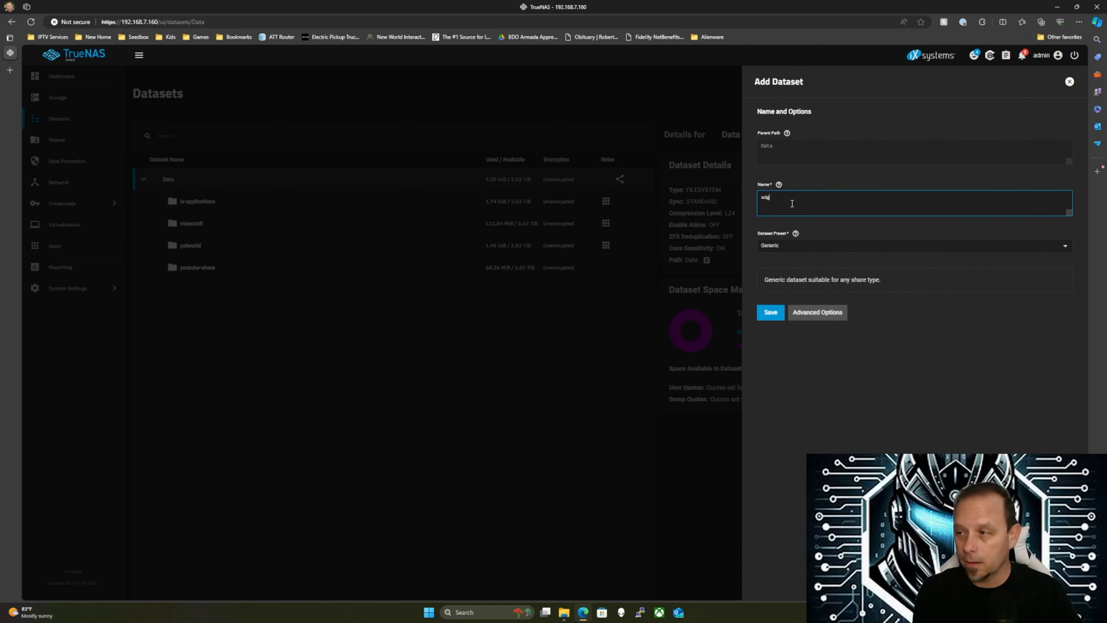
text(uard-hom)
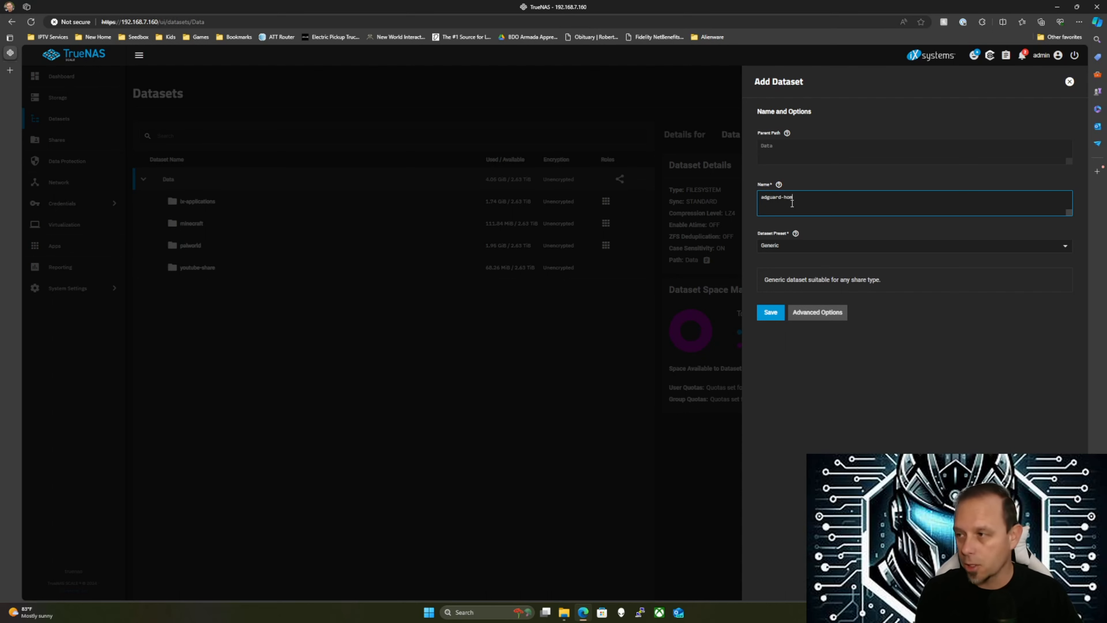
text(e)
click(767, 311)
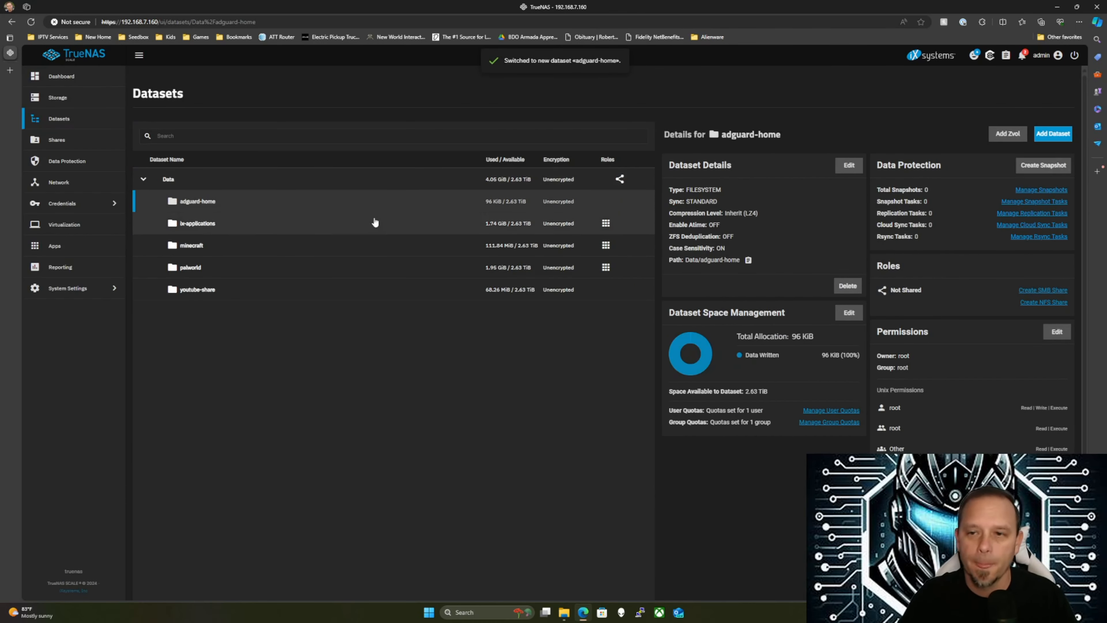
Search the Apps catalog for 'adguar' and open the AdGuard Home app page
click(66, 250)
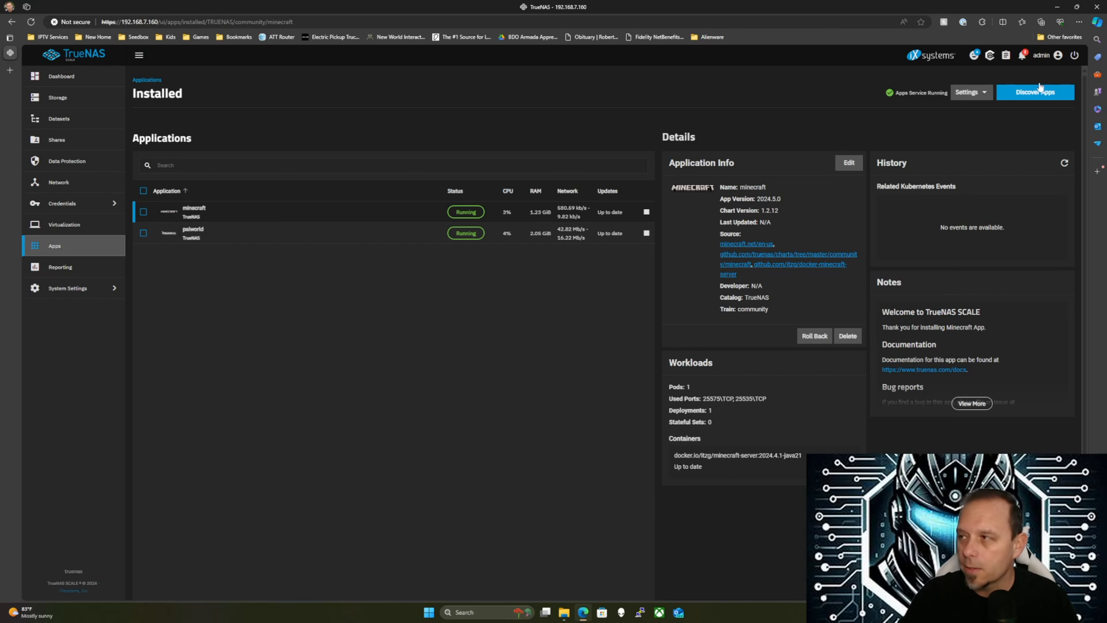
click(1039, 95)
click(181, 137)
text(adguar)
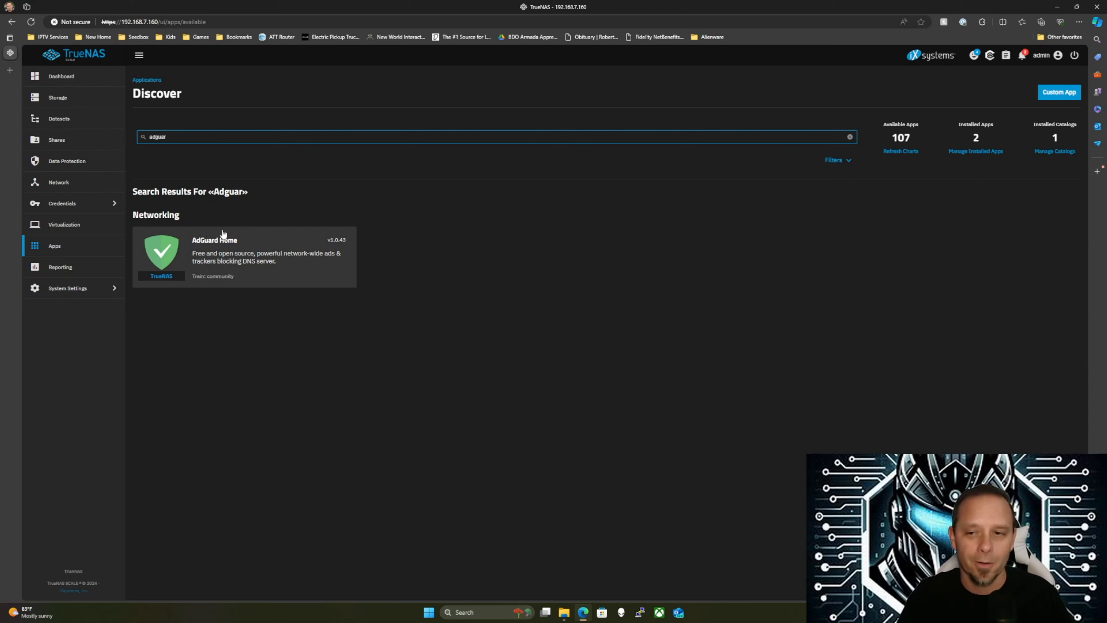
click(211, 261)
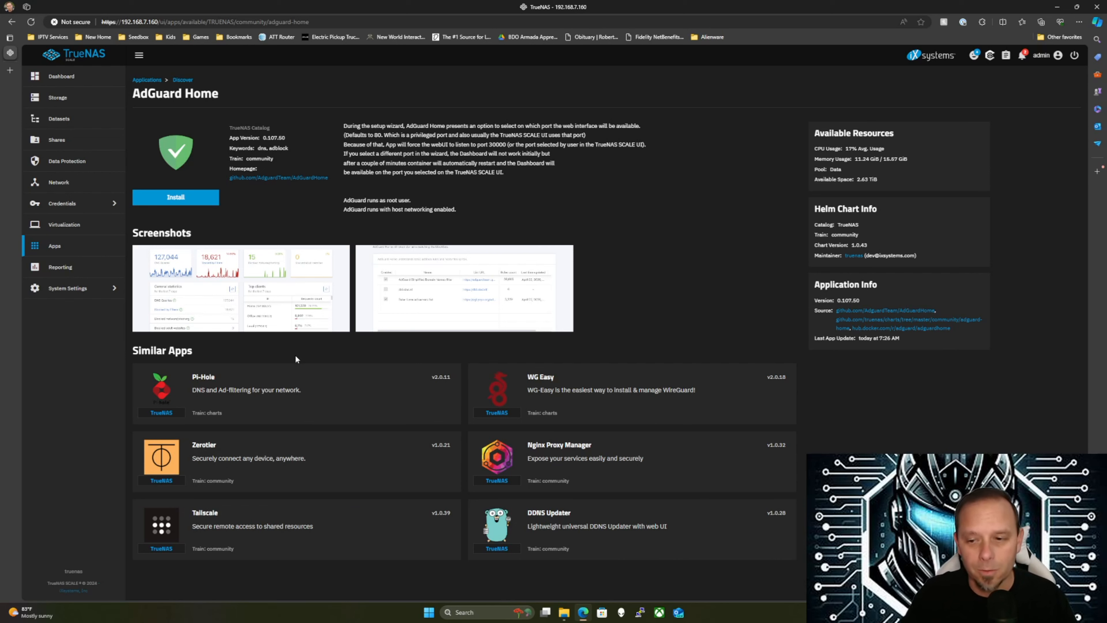
Start installing AdGuard Home and set its data storage to Host Path /mnt/Data/adguard-home
click(178, 199)
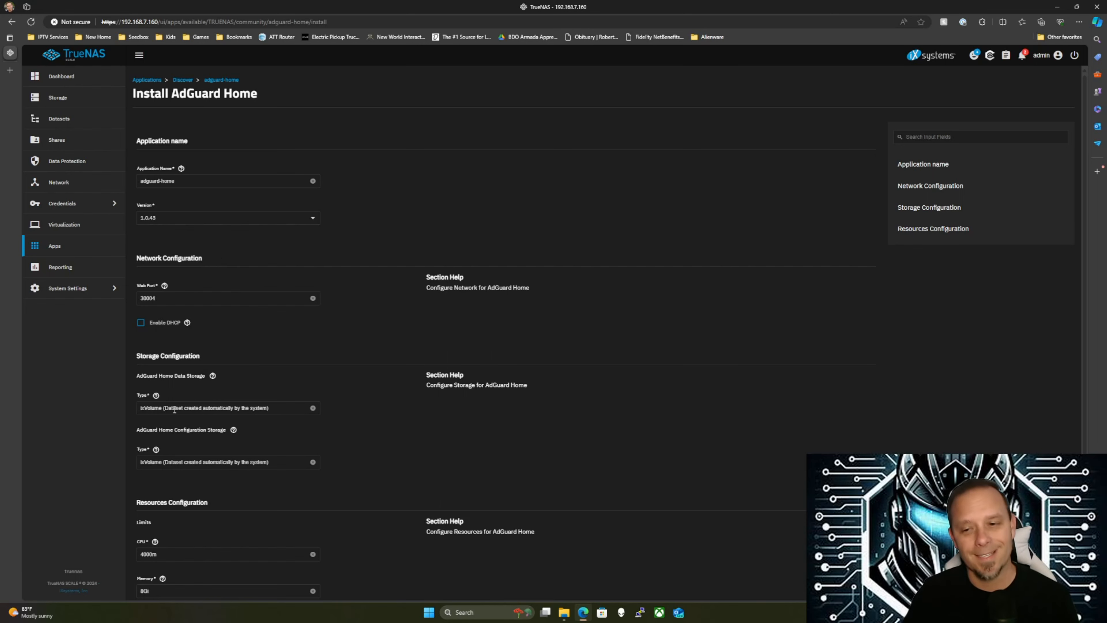
scroll(208, 404, down, 1)
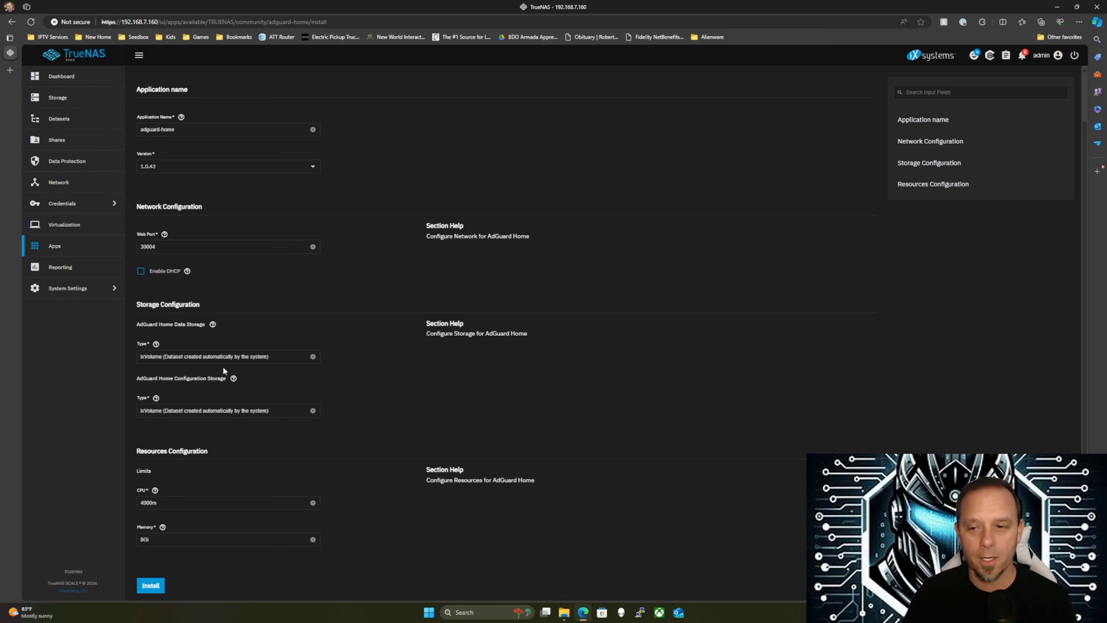
click(224, 355)
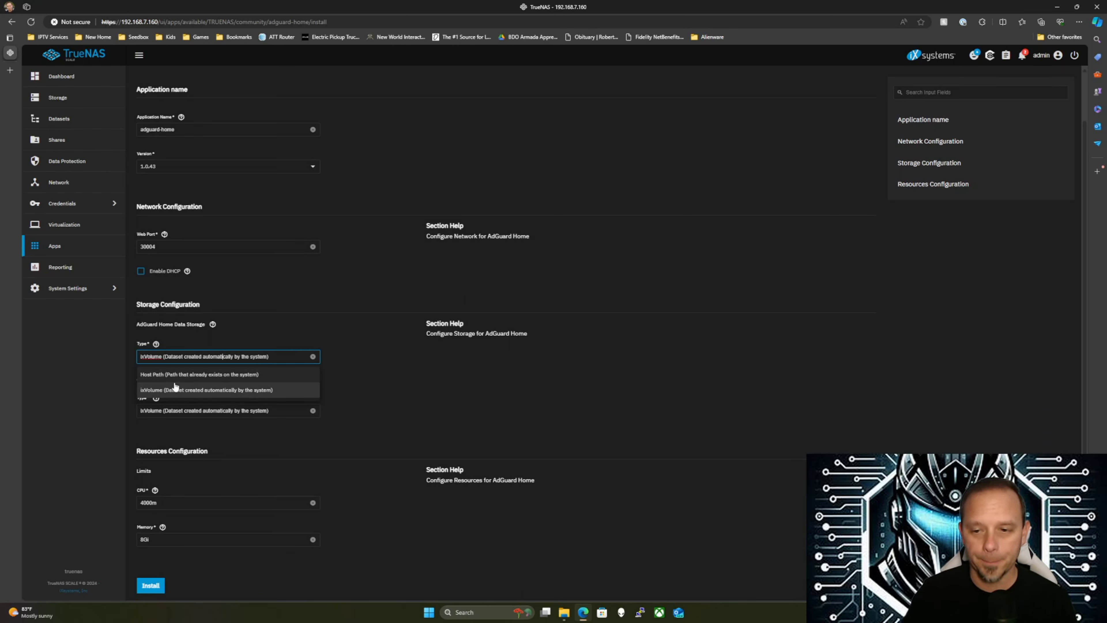
click(168, 373)
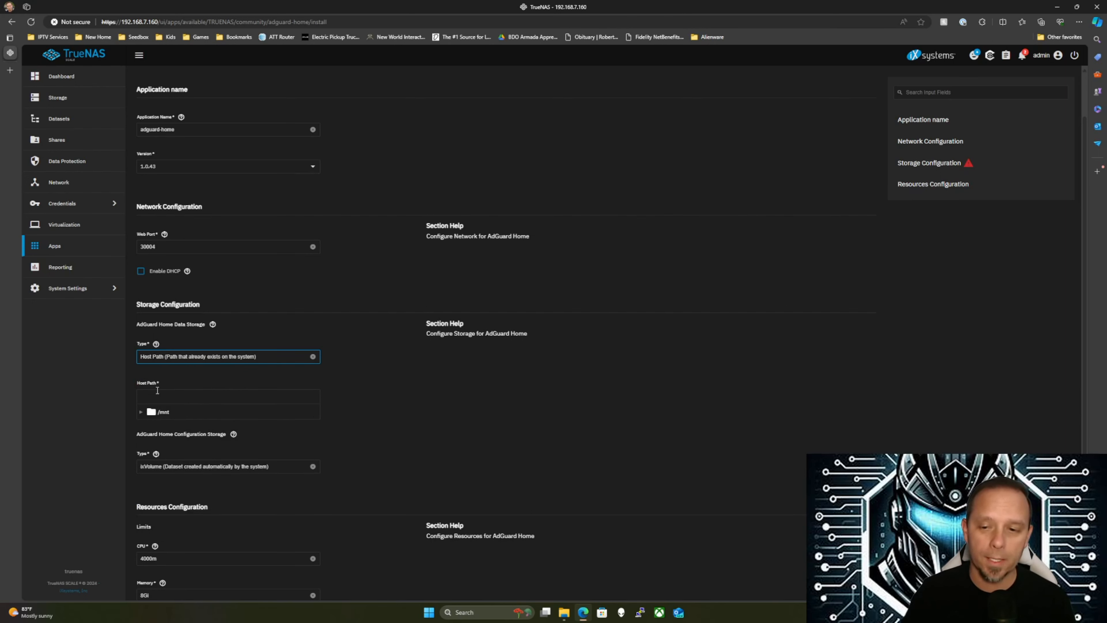
click(141, 412)
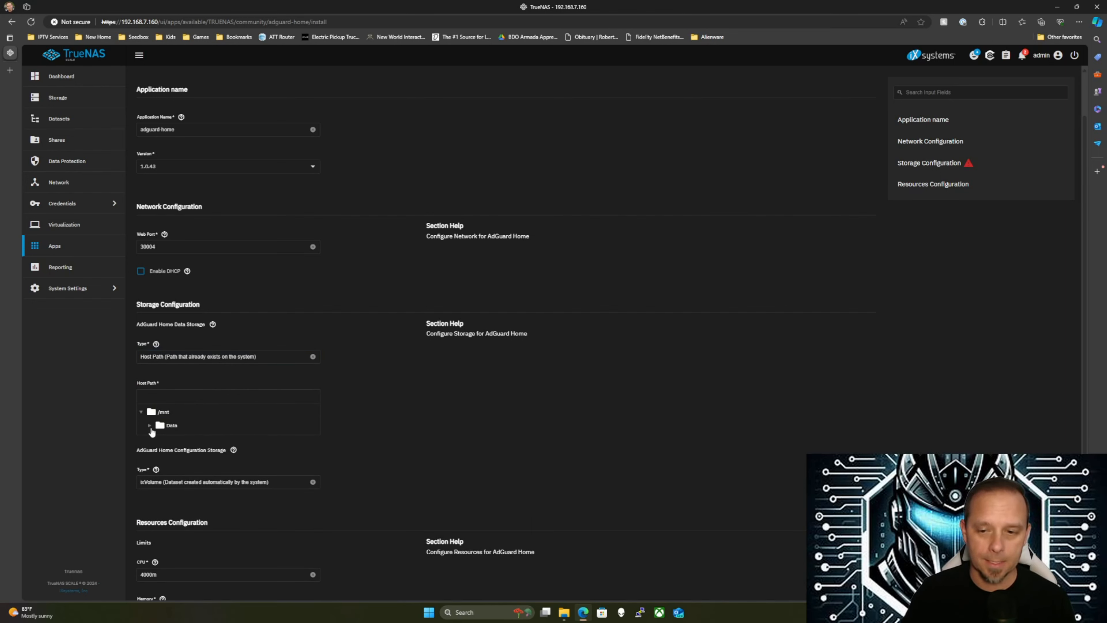
click(150, 425)
click(185, 439)
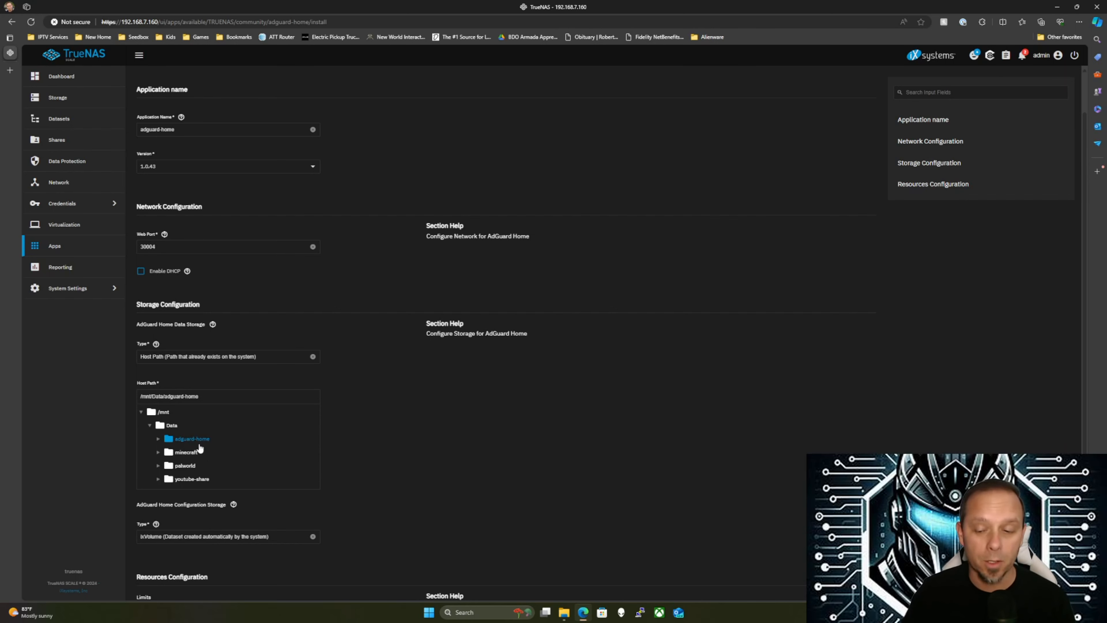
Set the configuration storage to Host Path /mnt/Data/adguard-home as well
click(182, 537)
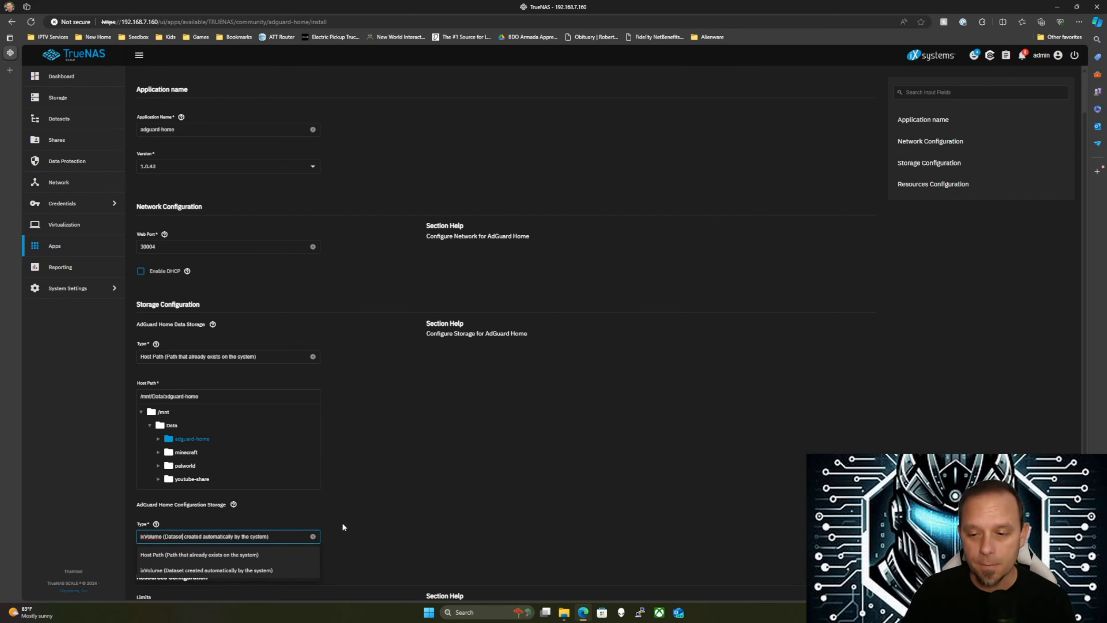
scroll(327, 521, down, 1)
click(312, 512)
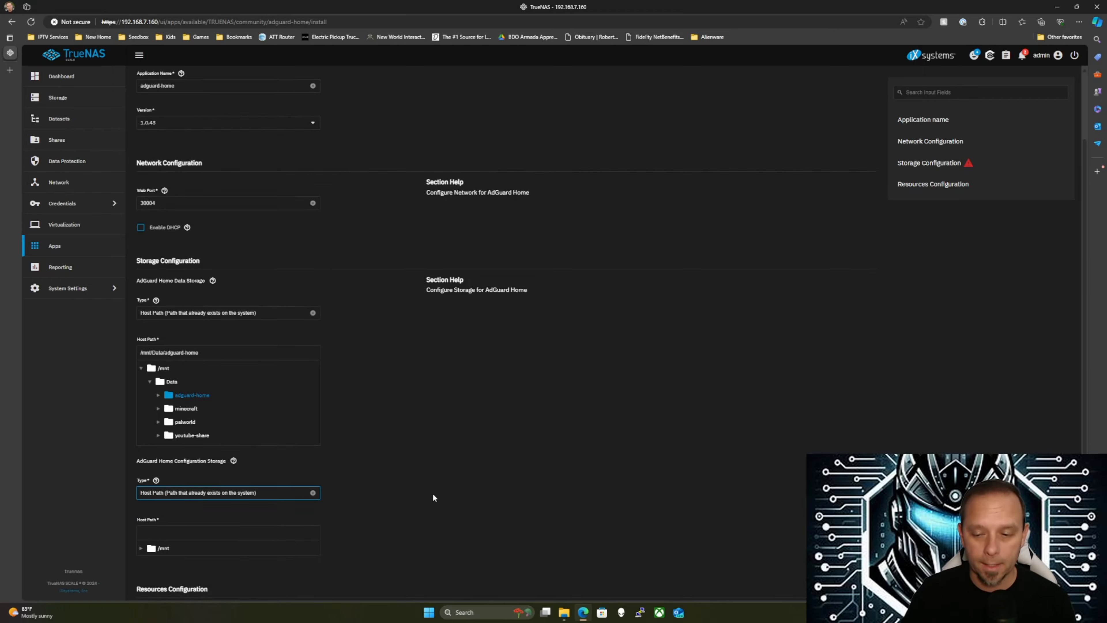
scroll(413, 484, down, 3)
click(141, 410)
click(150, 424)
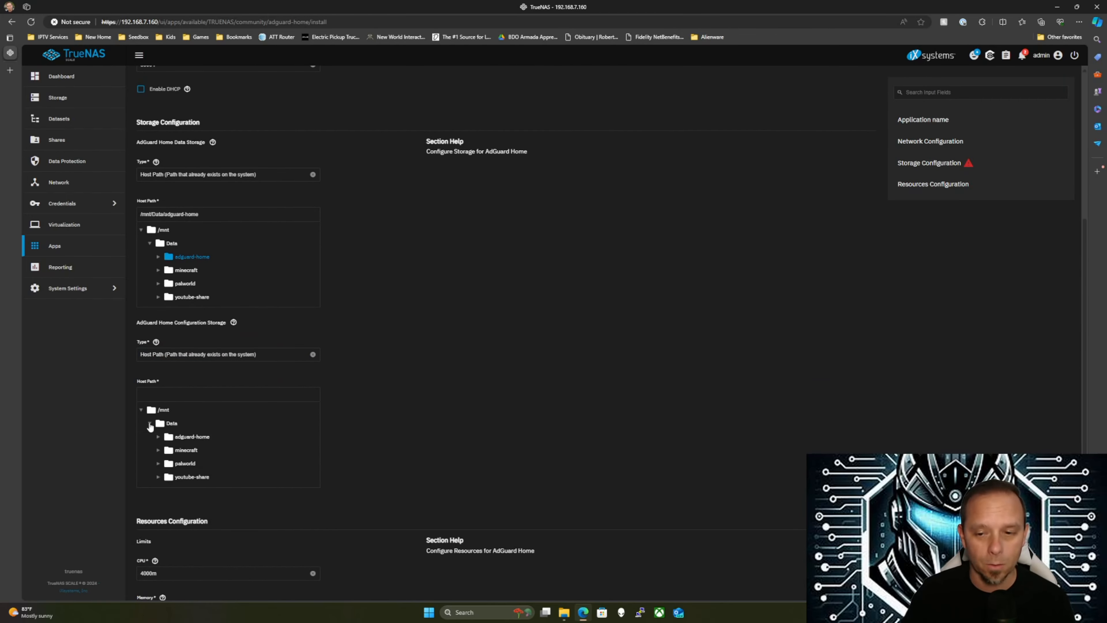
click(181, 437)
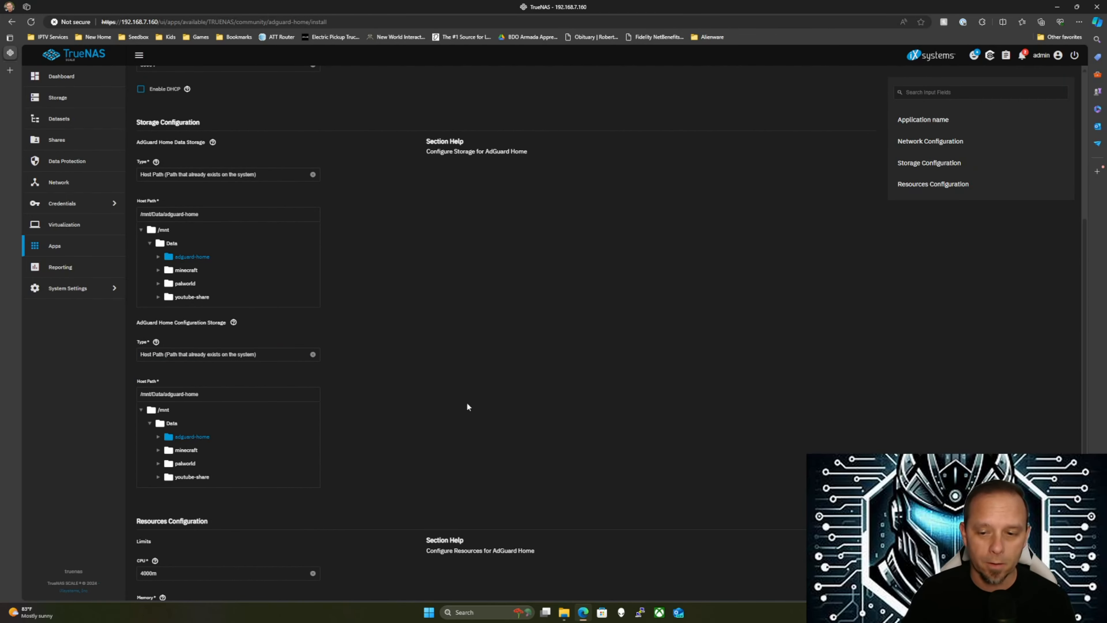
scroll(499, 402, down, 2)
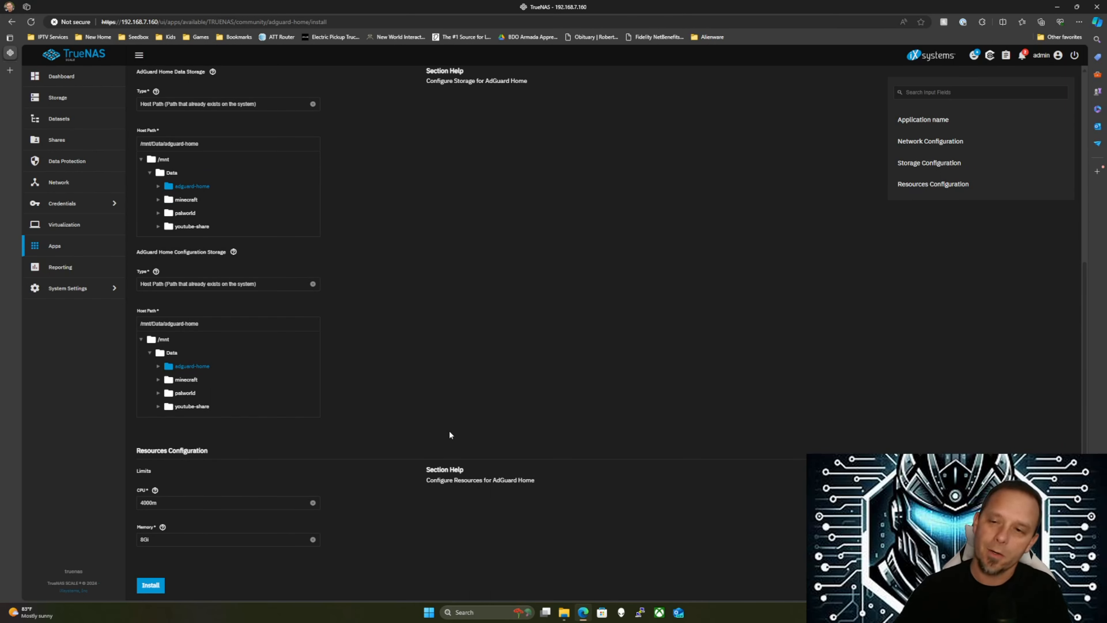
Install AdGuard Home, open the Running adguard-home app, and select the server address in the URL
click(156, 588)
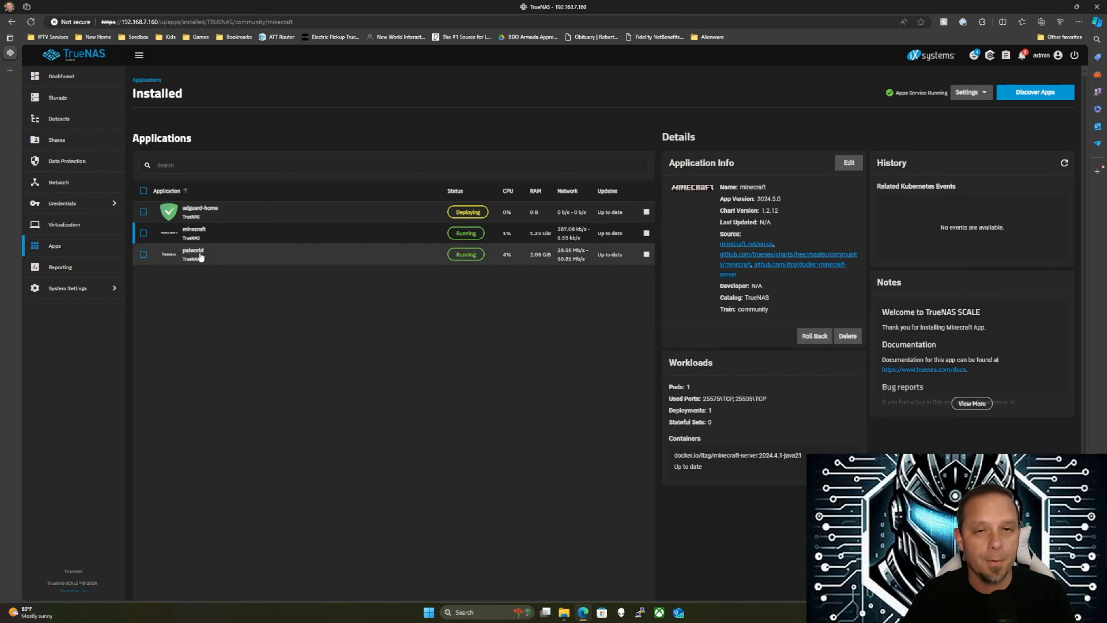
click(411, 209)
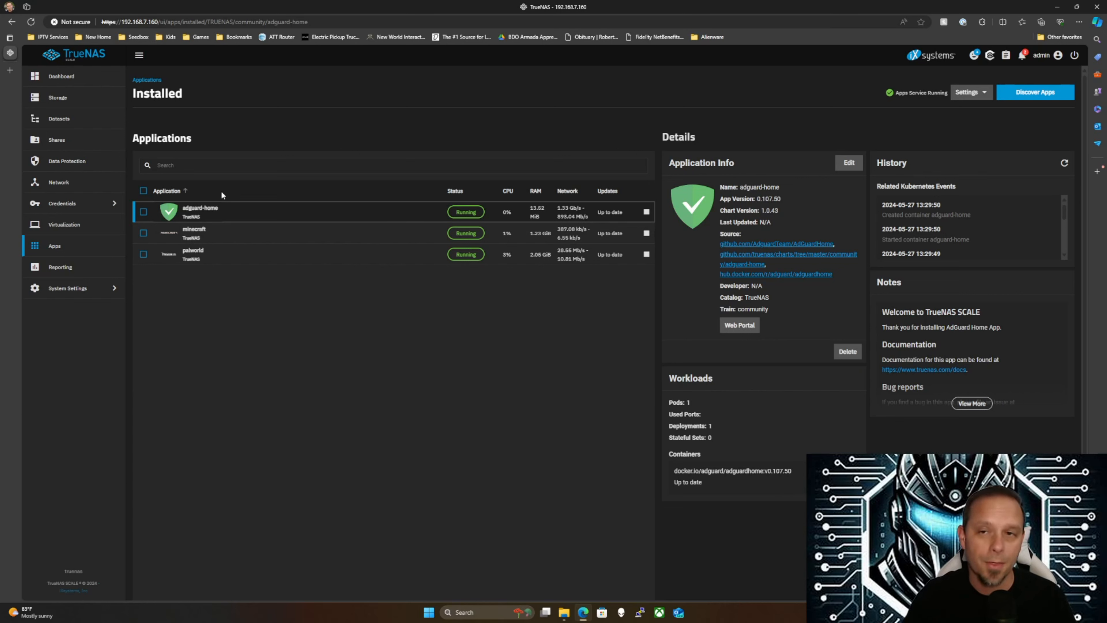
drag(156, 20, 125, 23)
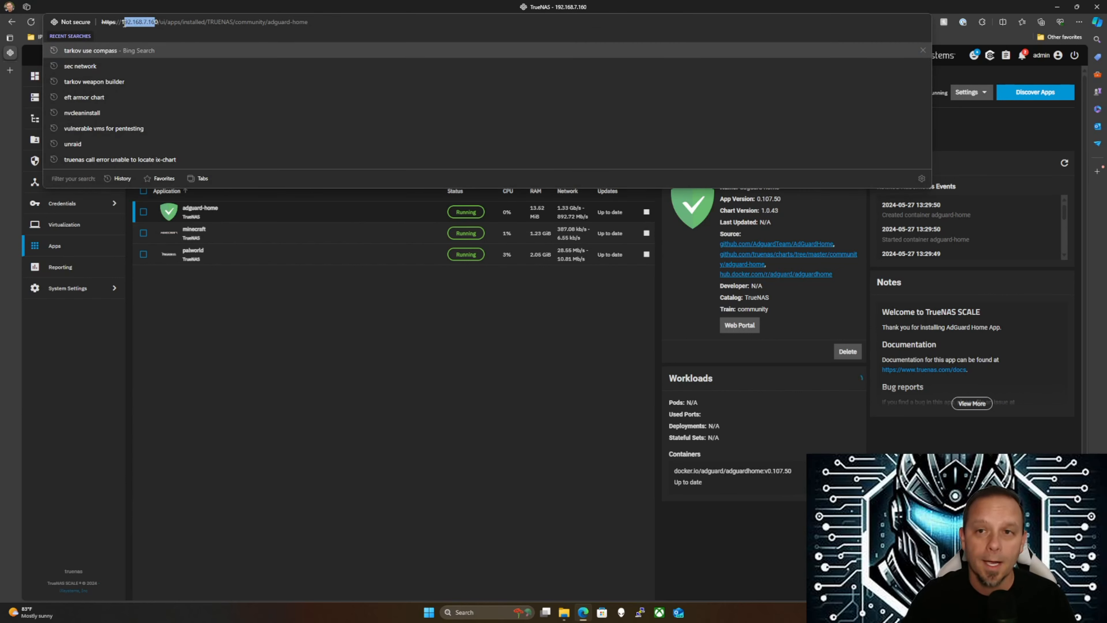
click(124, 22)
click(9, 71)
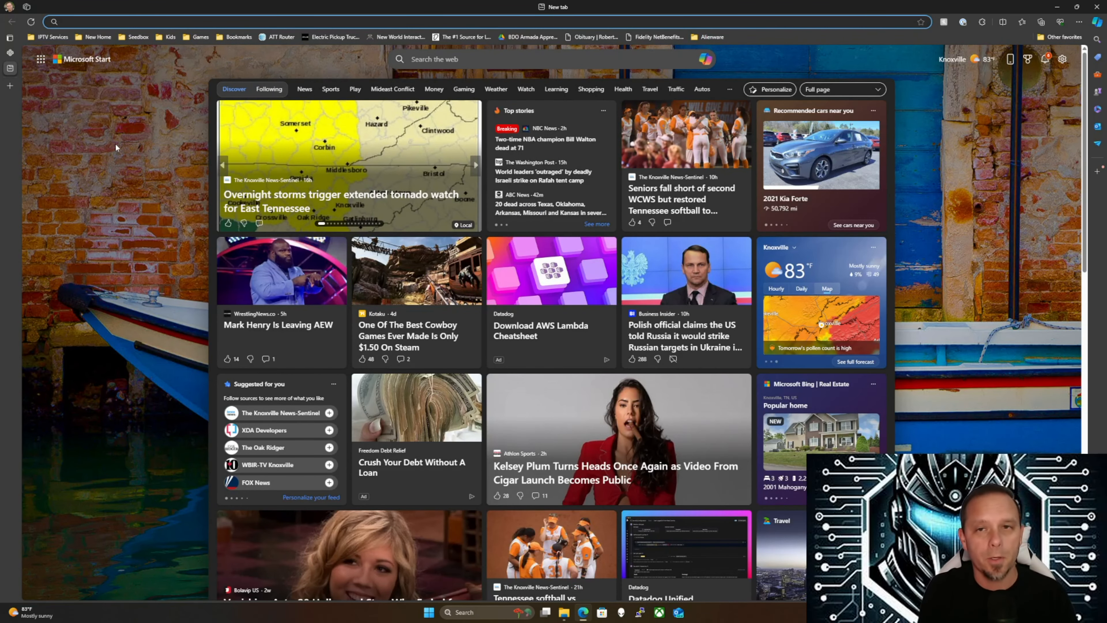
text(http:)
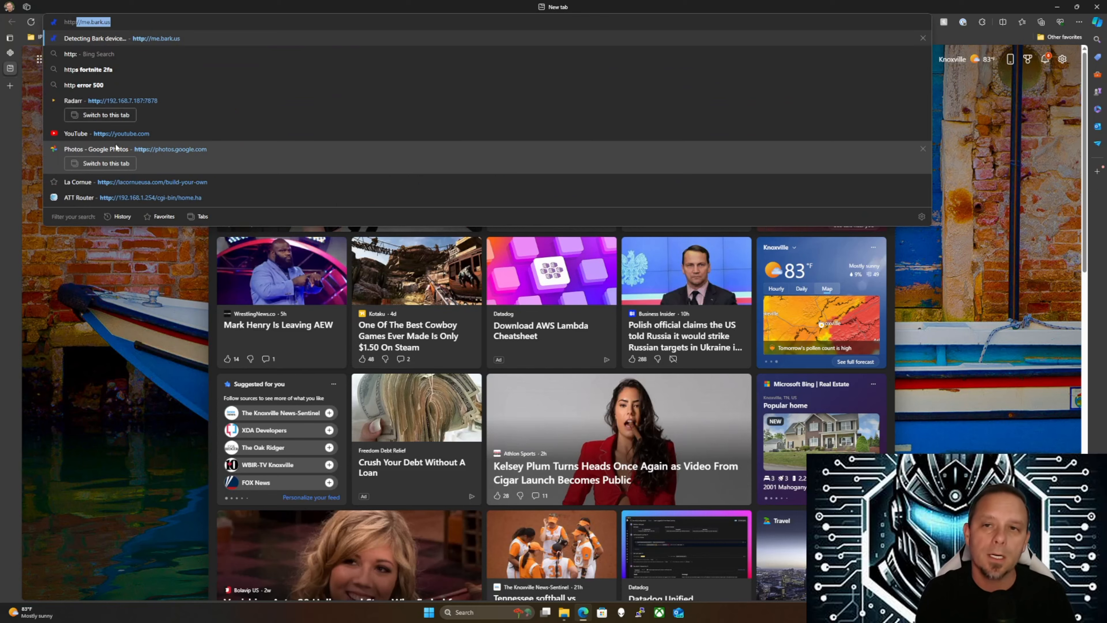
text(//)
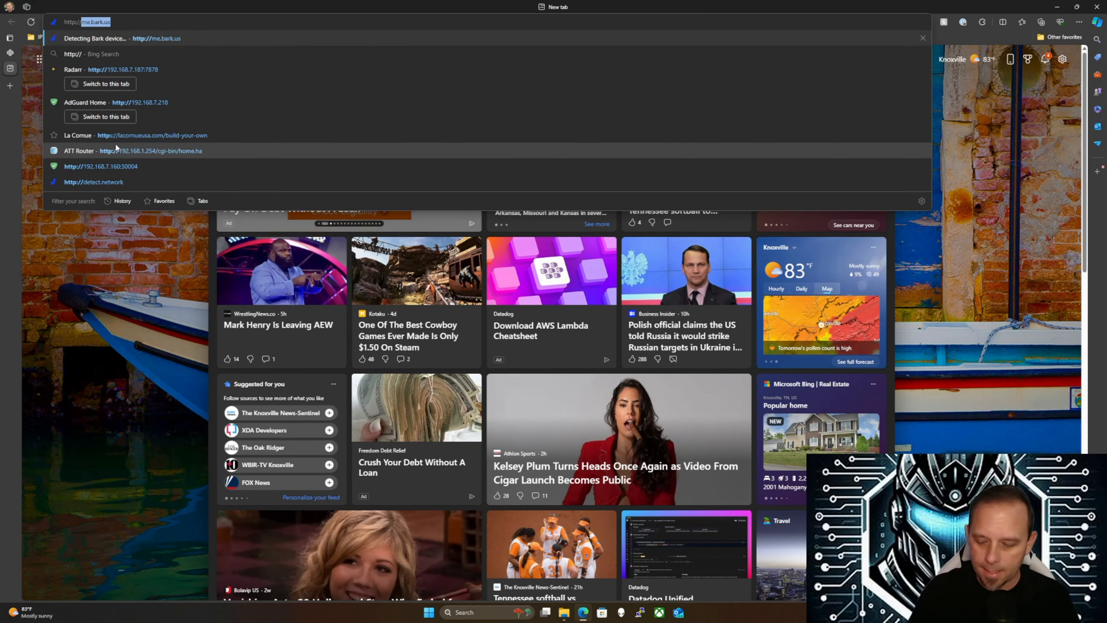
text(192.168.7.160:30004)
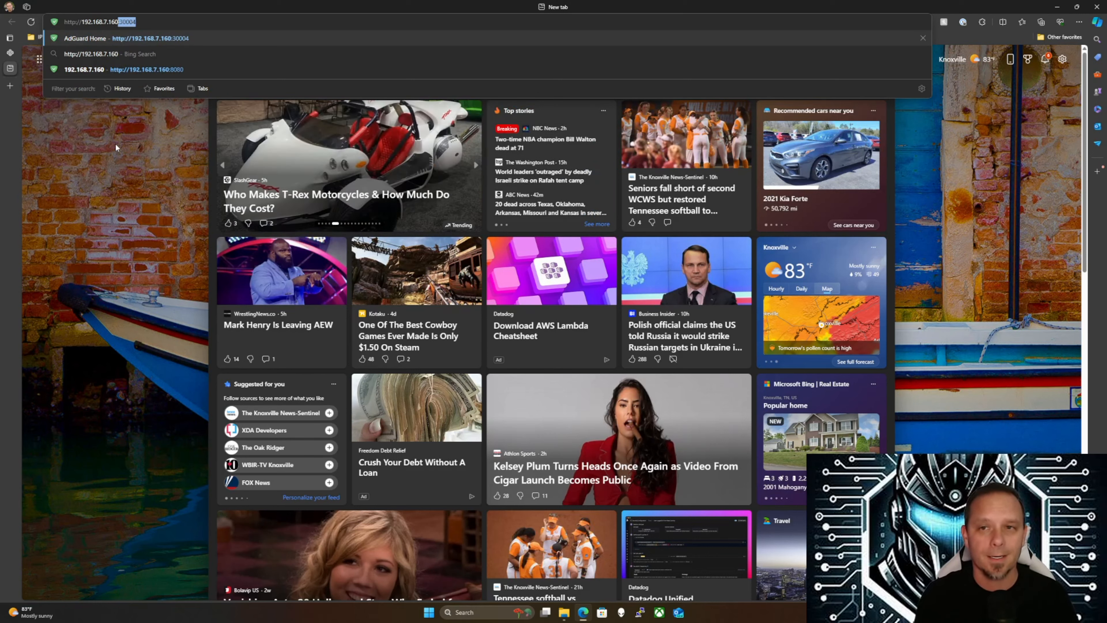
key(Right)
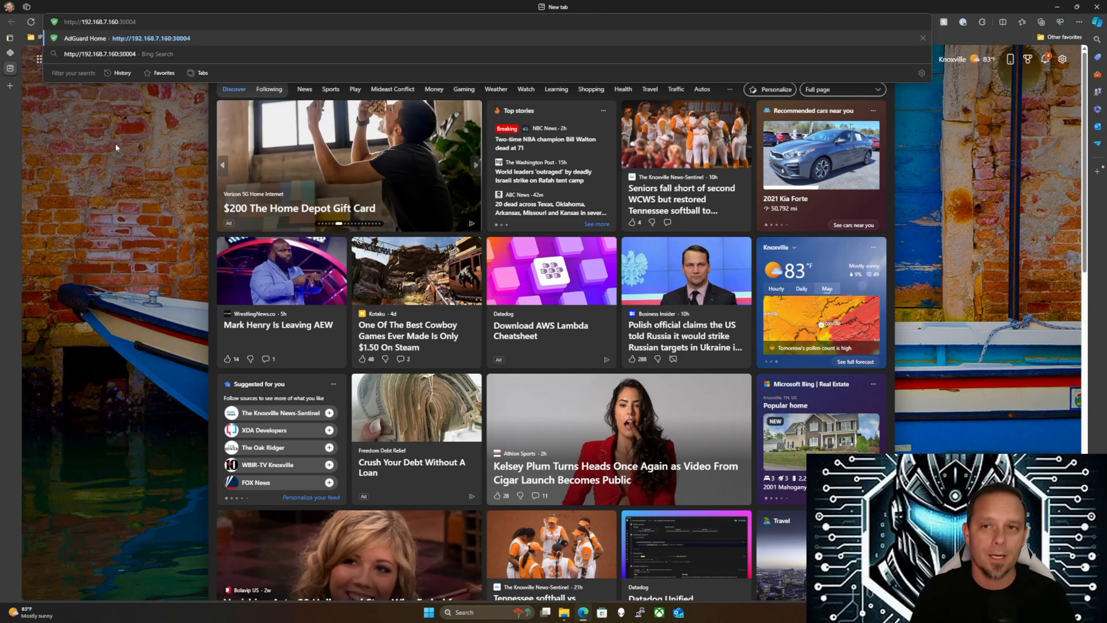
key(Return)
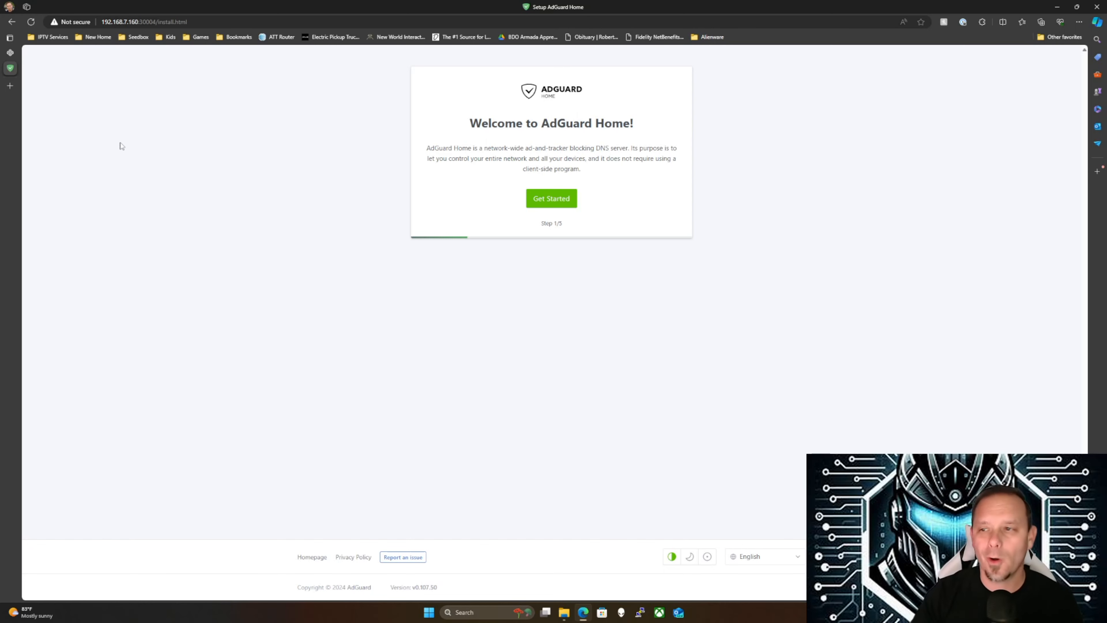
Serve the admin interface on eno1 - 192.168.7.160 port 30004, then continue to Authentication
click(538, 201)
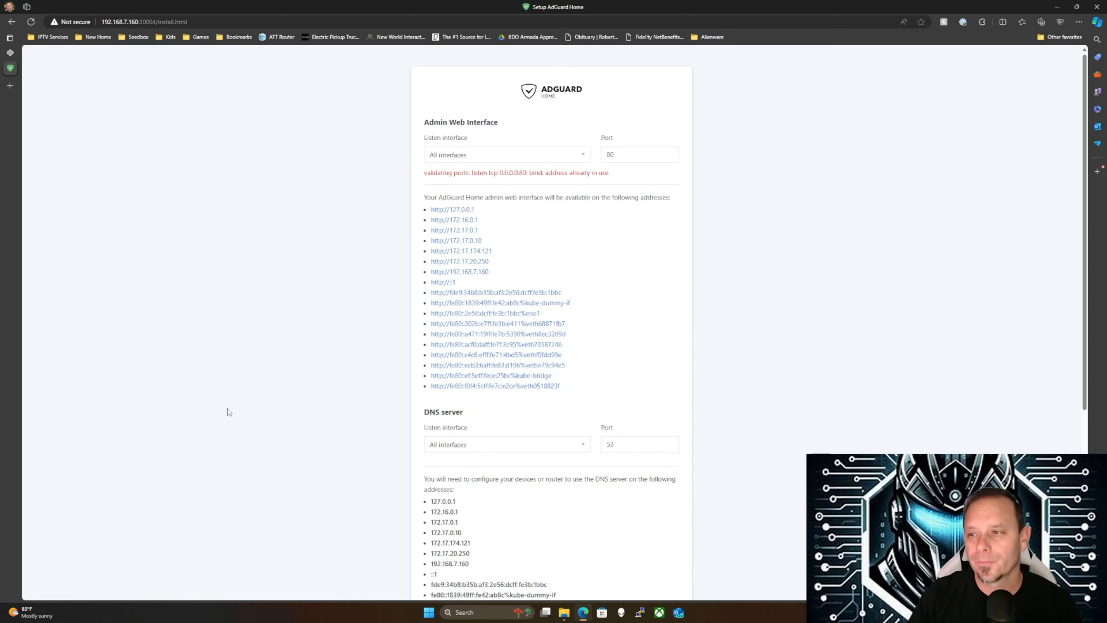
click(484, 160)
click(477, 180)
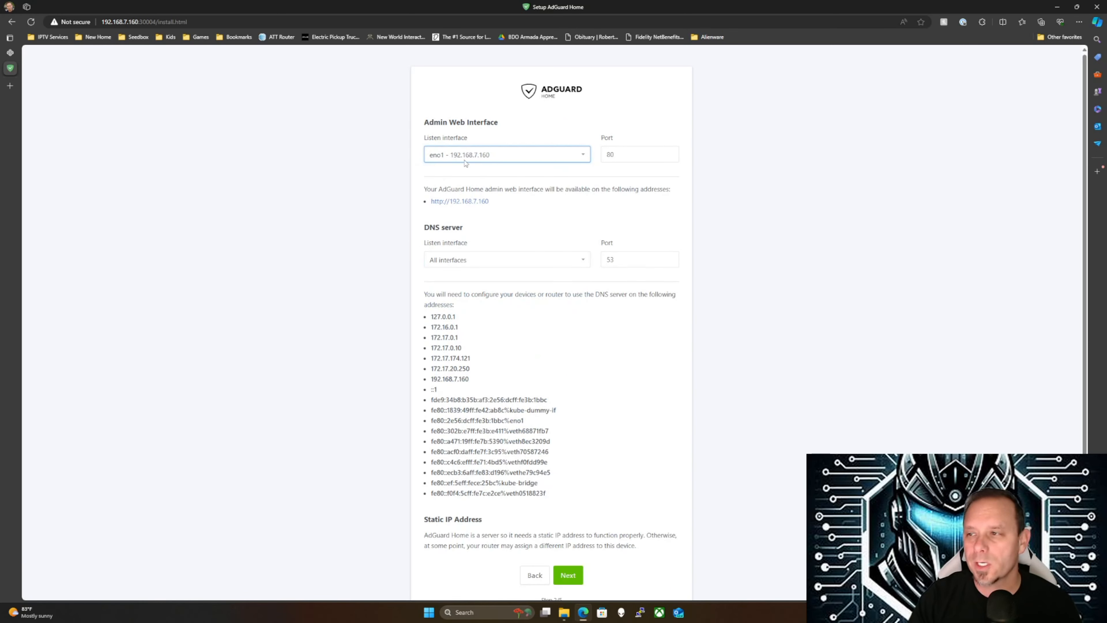
double_click(625, 153)
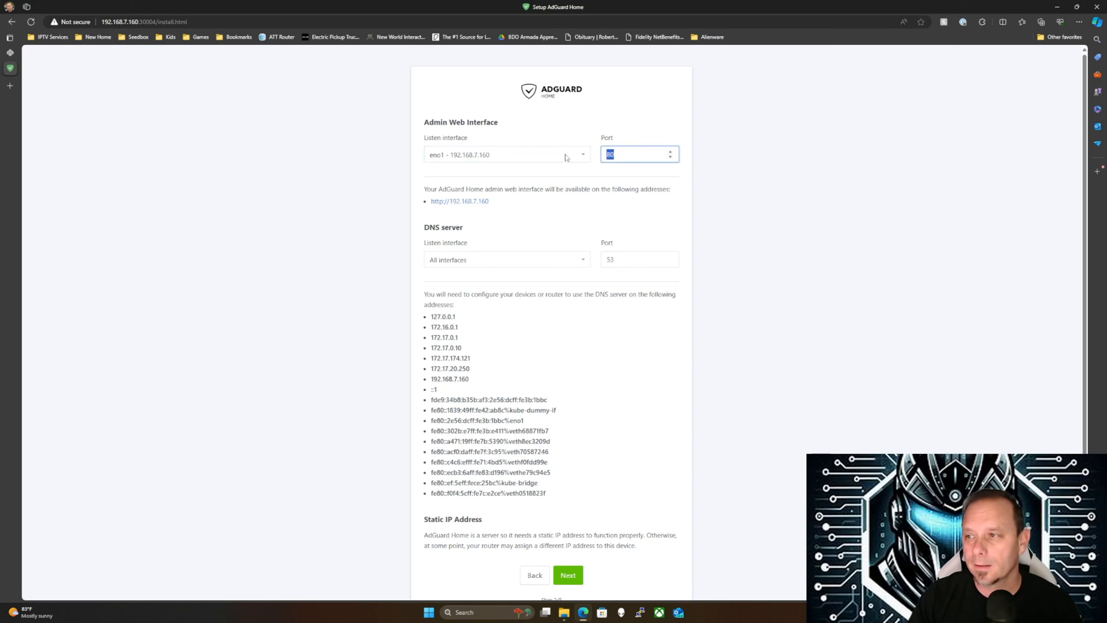
text(30)
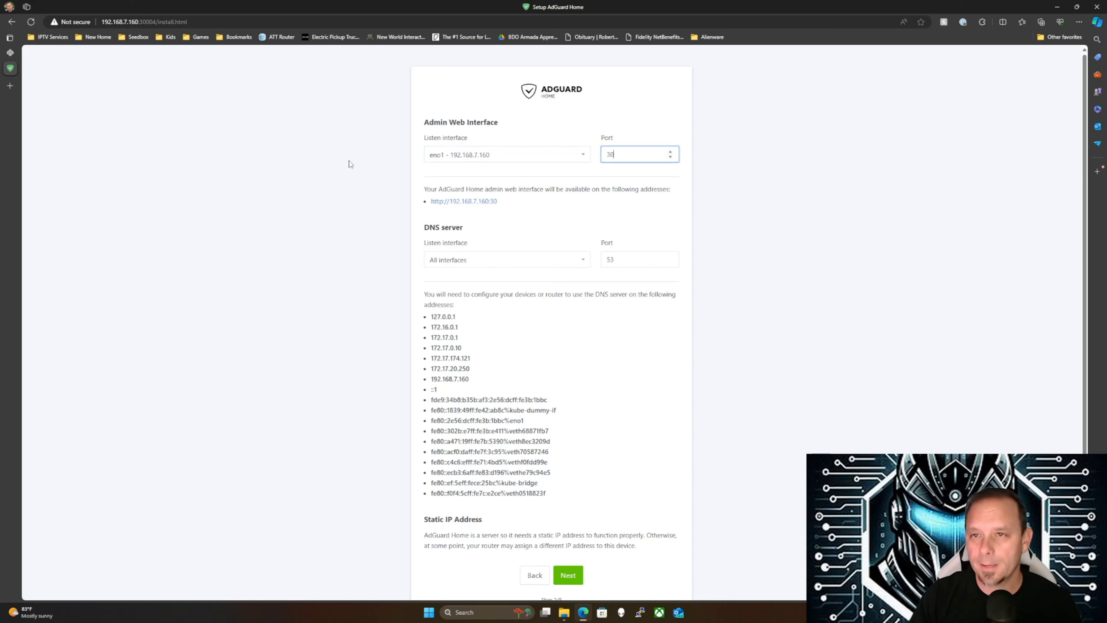
text(004)
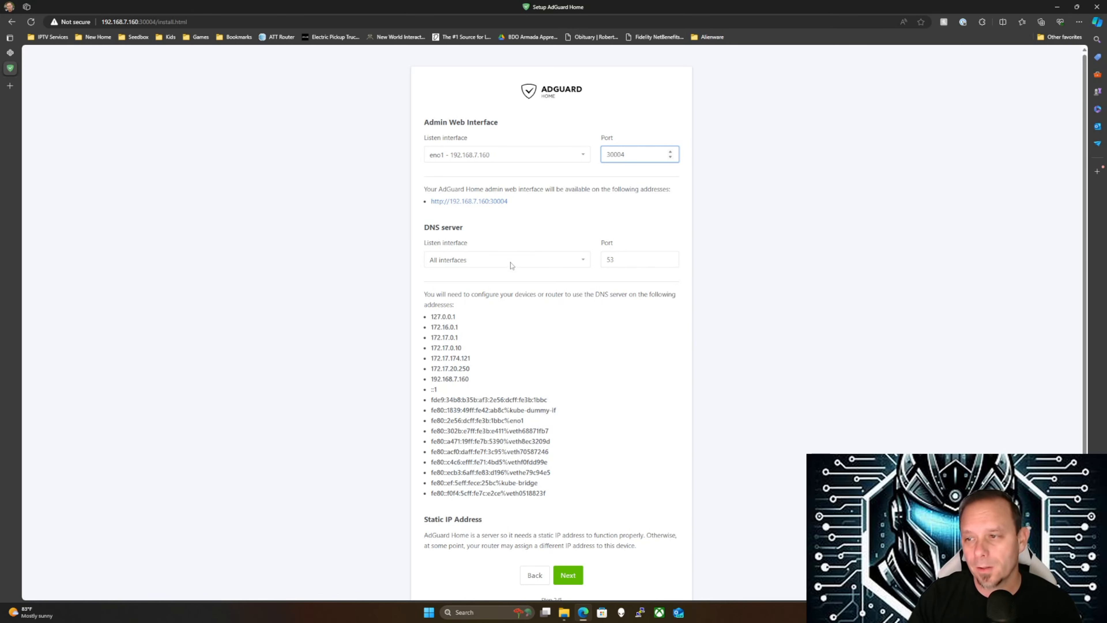
scroll(357, 307, down, 2)
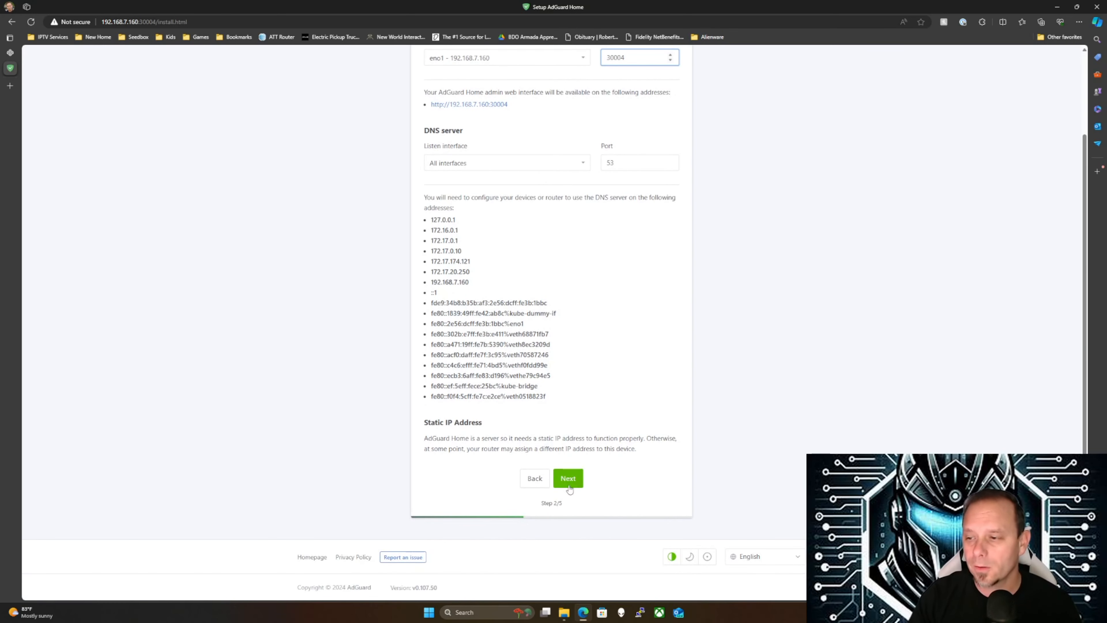
click(567, 480)
click(459, 198)
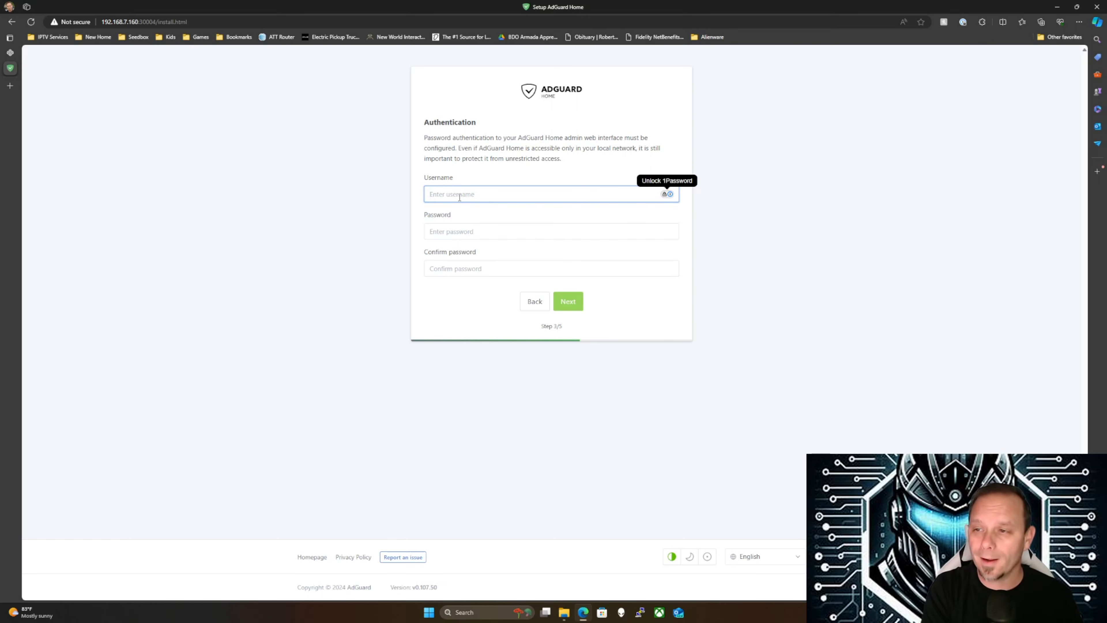
Enter the admin username, a password, and the same password again as confirmation
text(cyber)
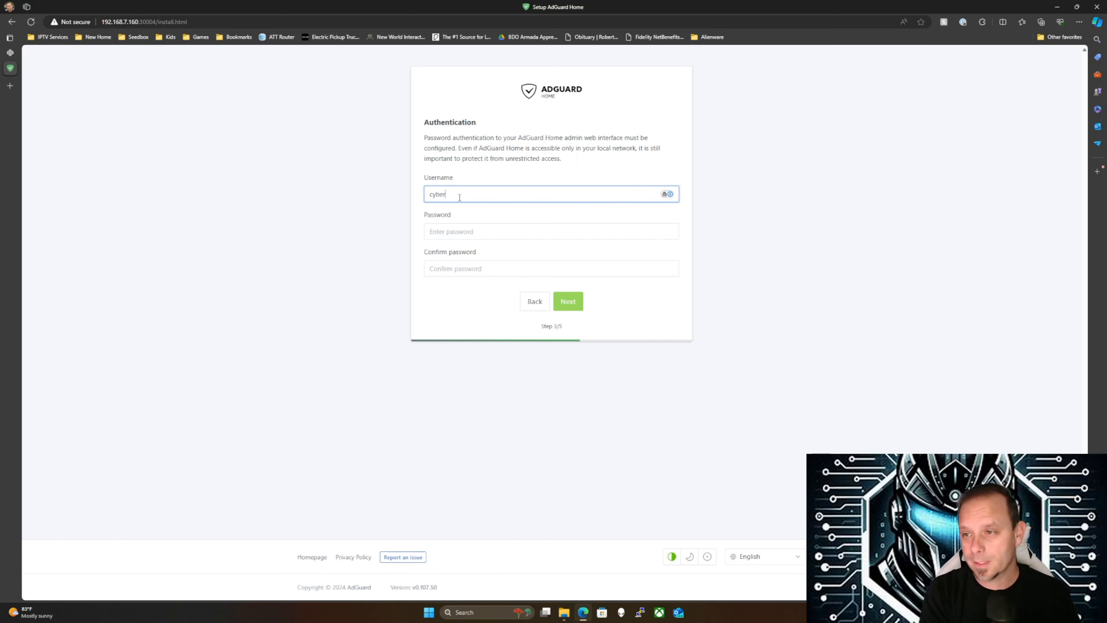
text(warriorwisdom)
key(Tab)
text(********)
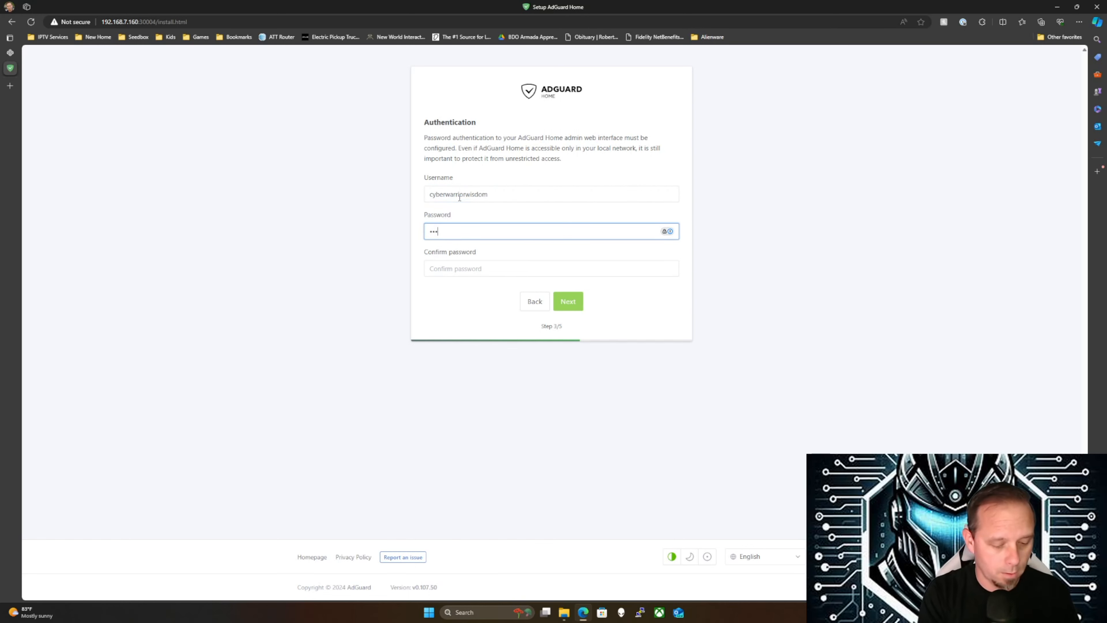
text(*****)
key(Tab)
text(***********)
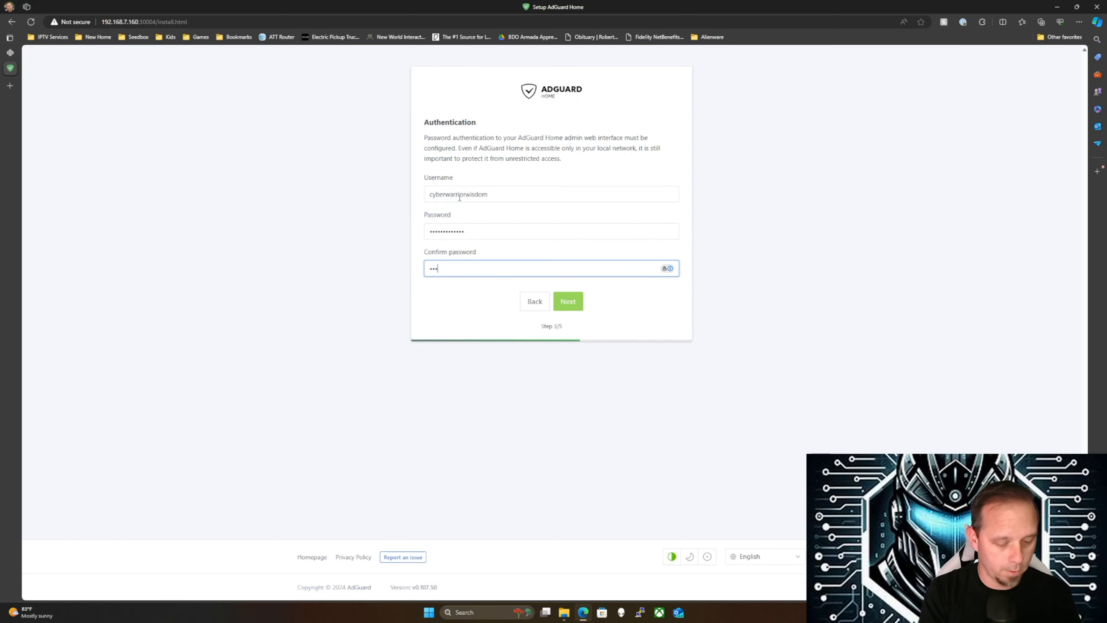
text(**)
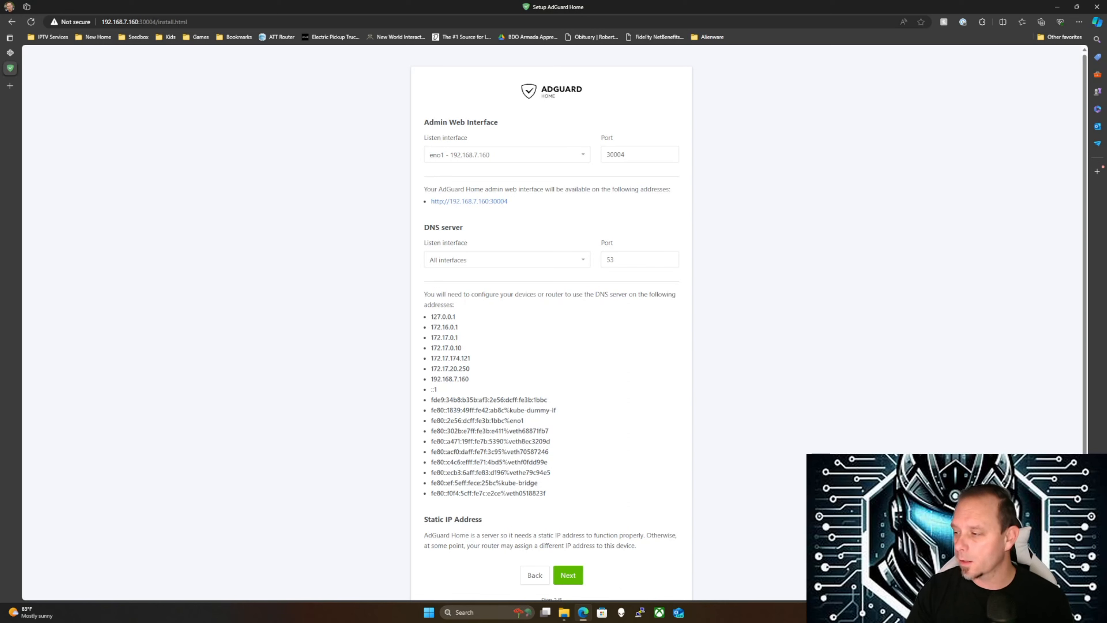
Change the admin web interface port from 30004 to 8080
double_click(602, 159)
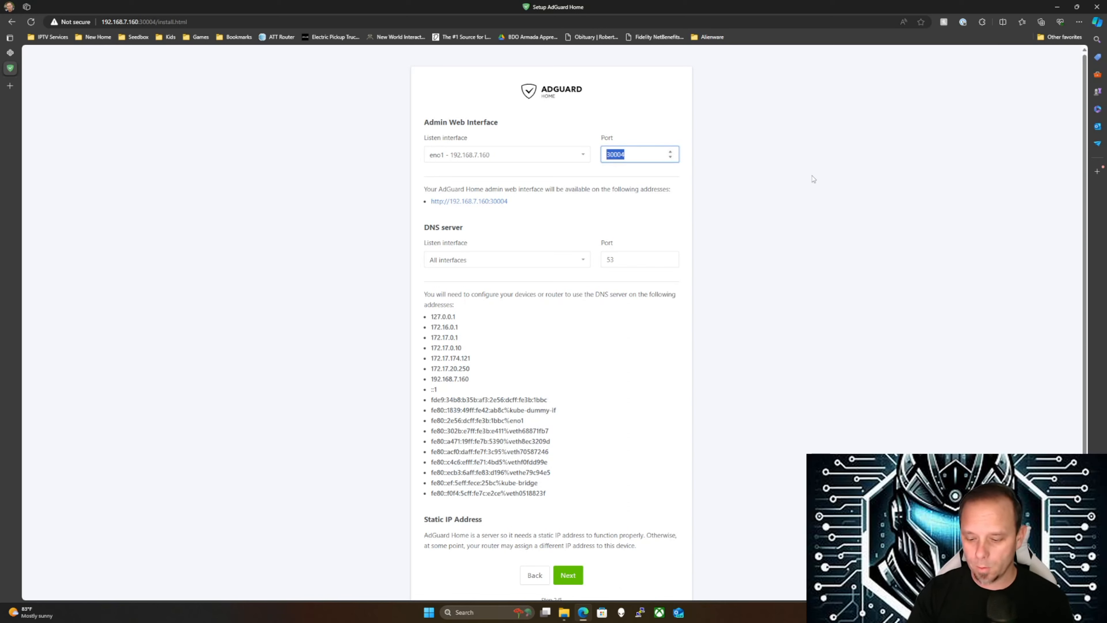
text(8080)
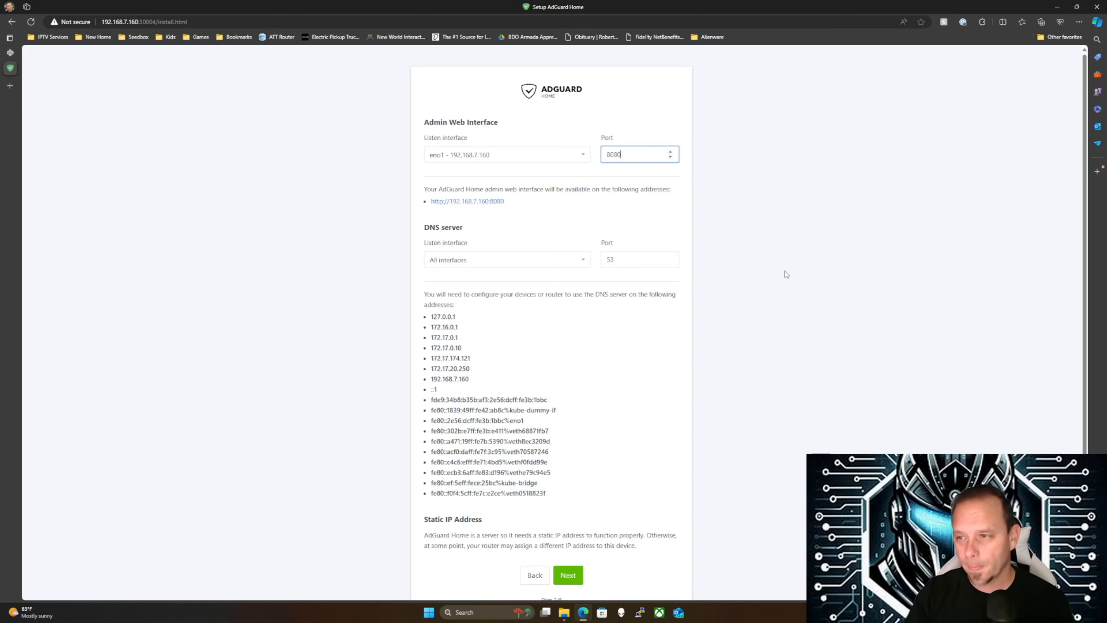
scroll(650, 415, down, 3)
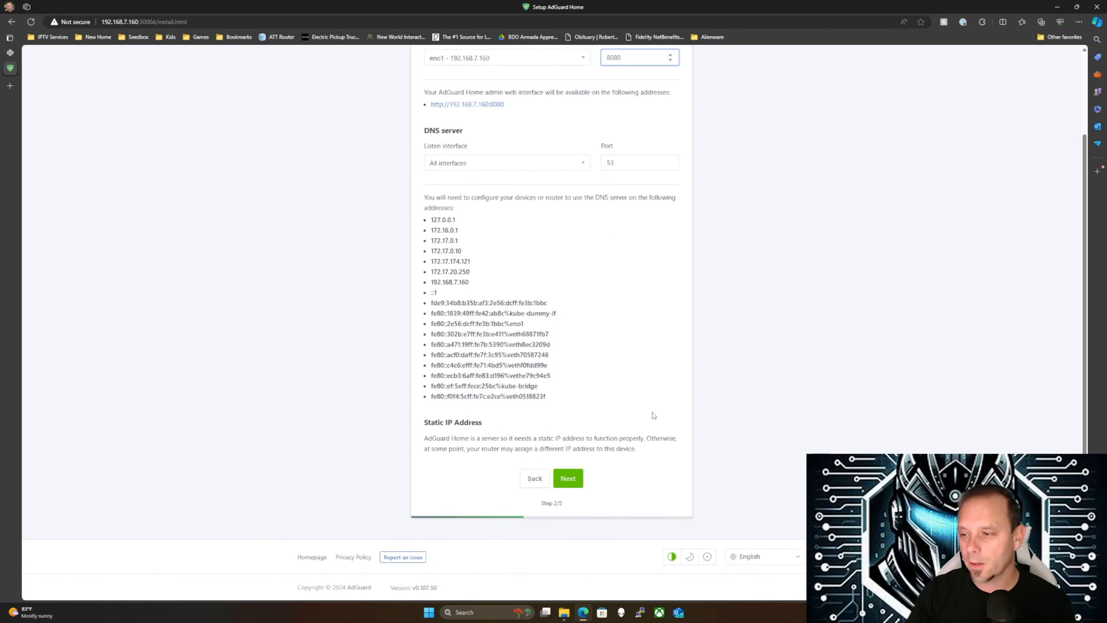
Step through Authentication and device configuration to finish the wizard and open the dashboard
click(568, 479)
click(570, 302)
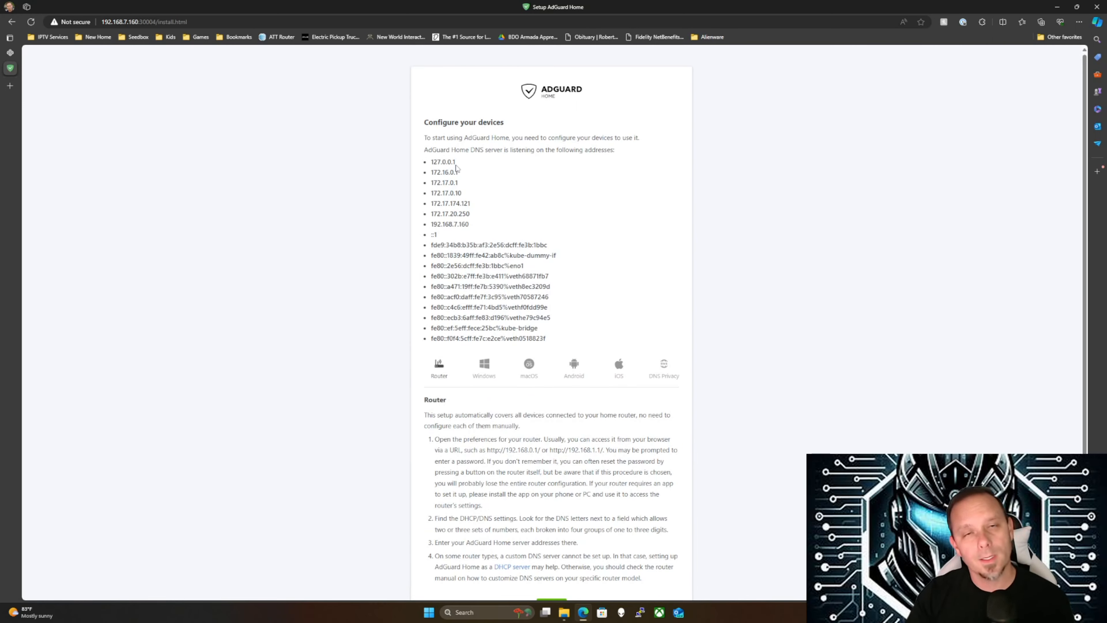
scroll(458, 170, down, 3)
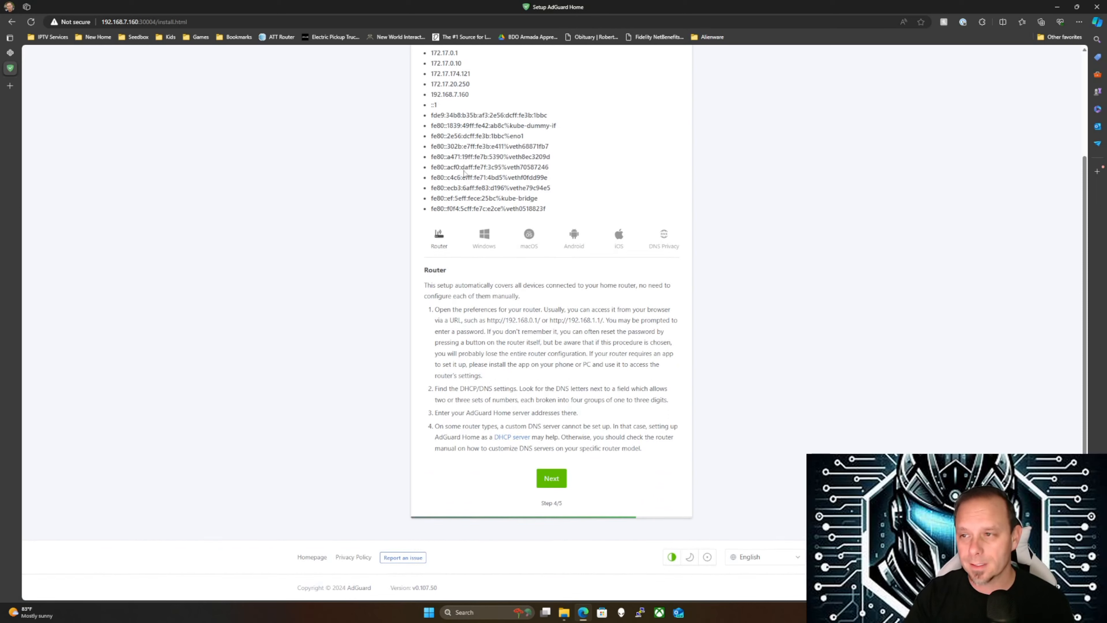
click(543, 475)
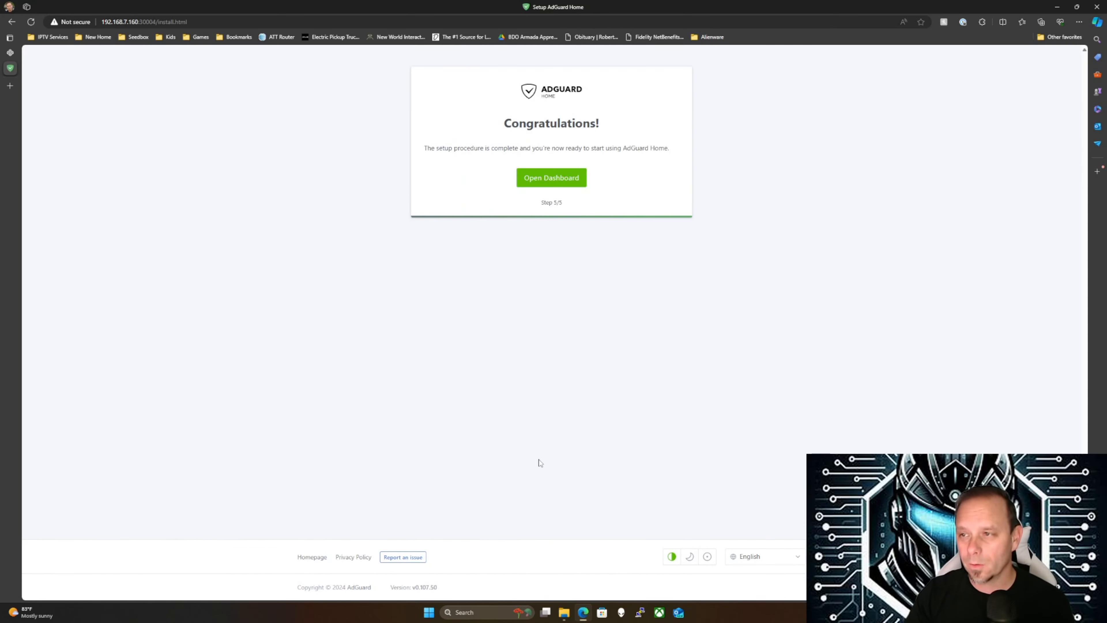
click(549, 183)
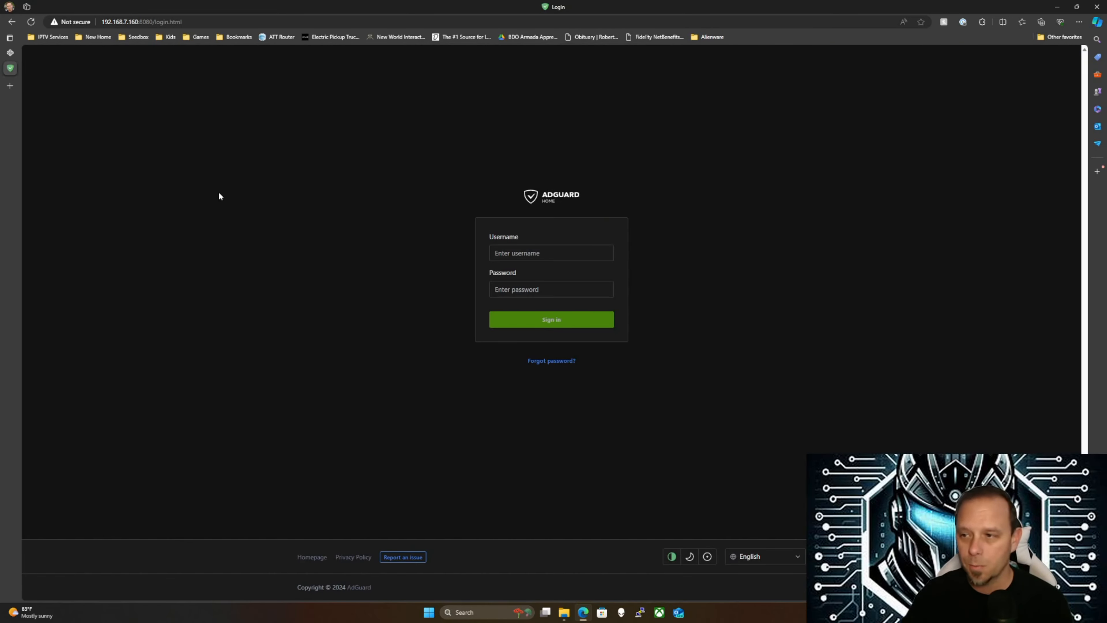
Sign in to AdGuard Home with the new admin account's username and password
click(536, 254)
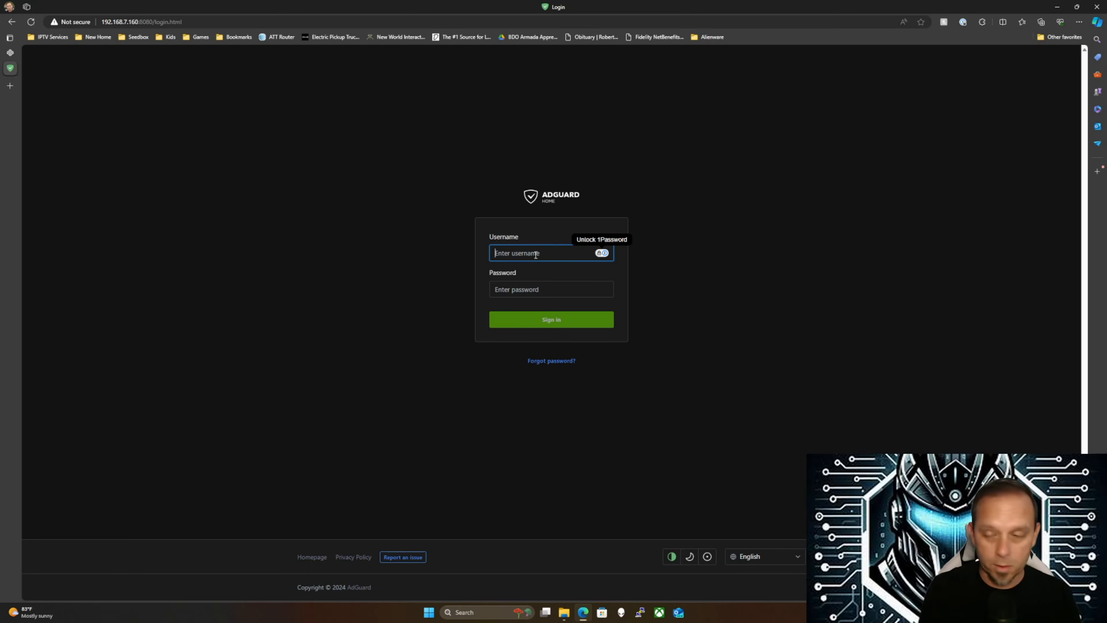
text(cyber)
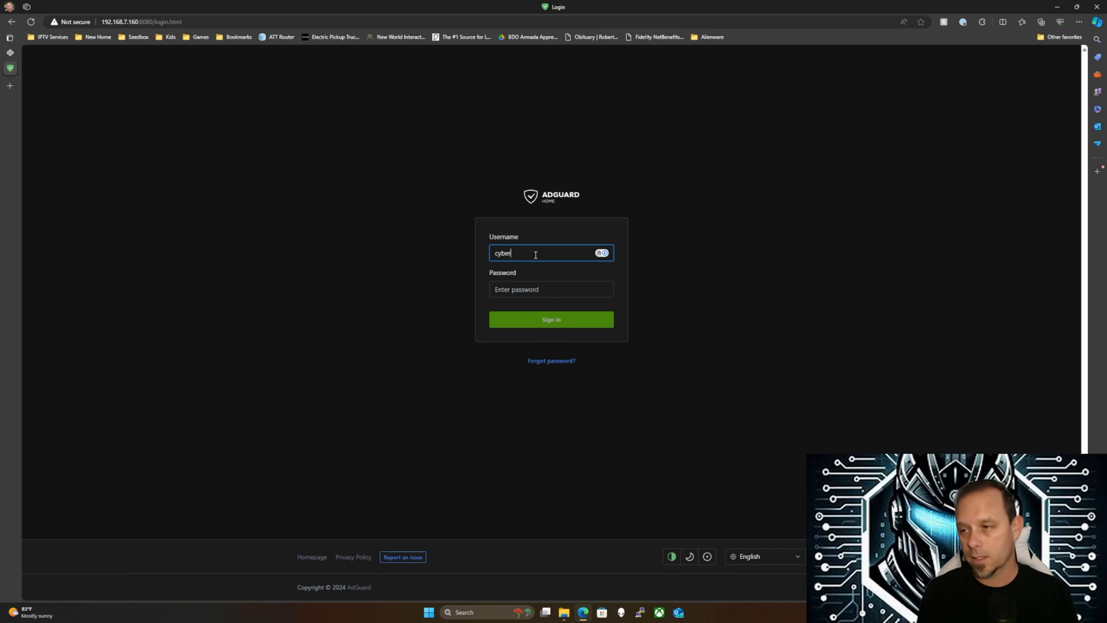
text(warriorwisdom)
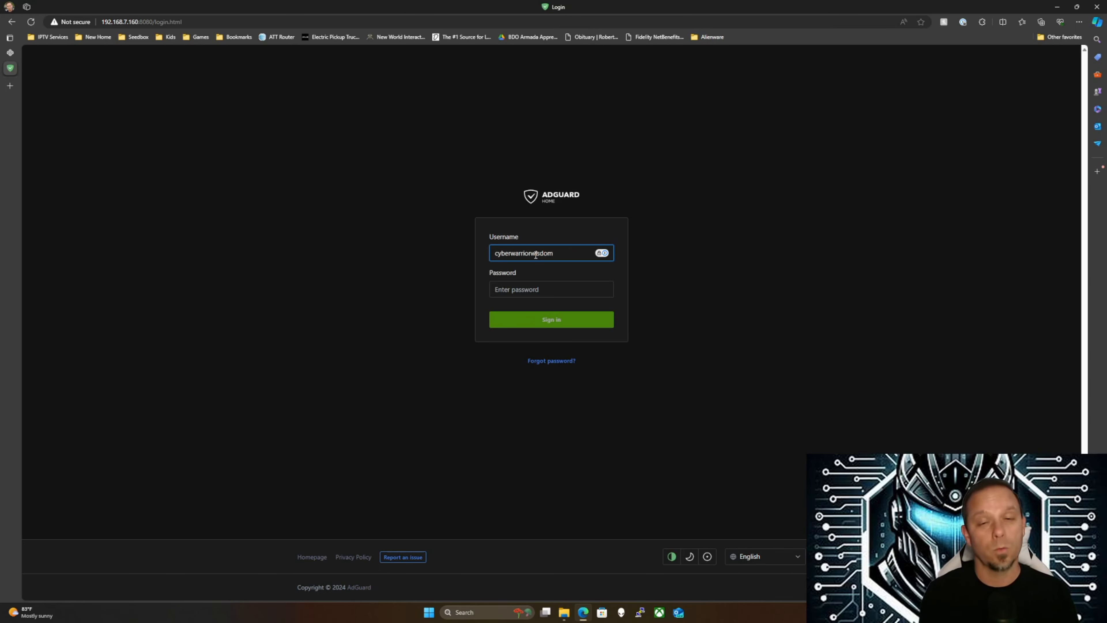
key(Tab)
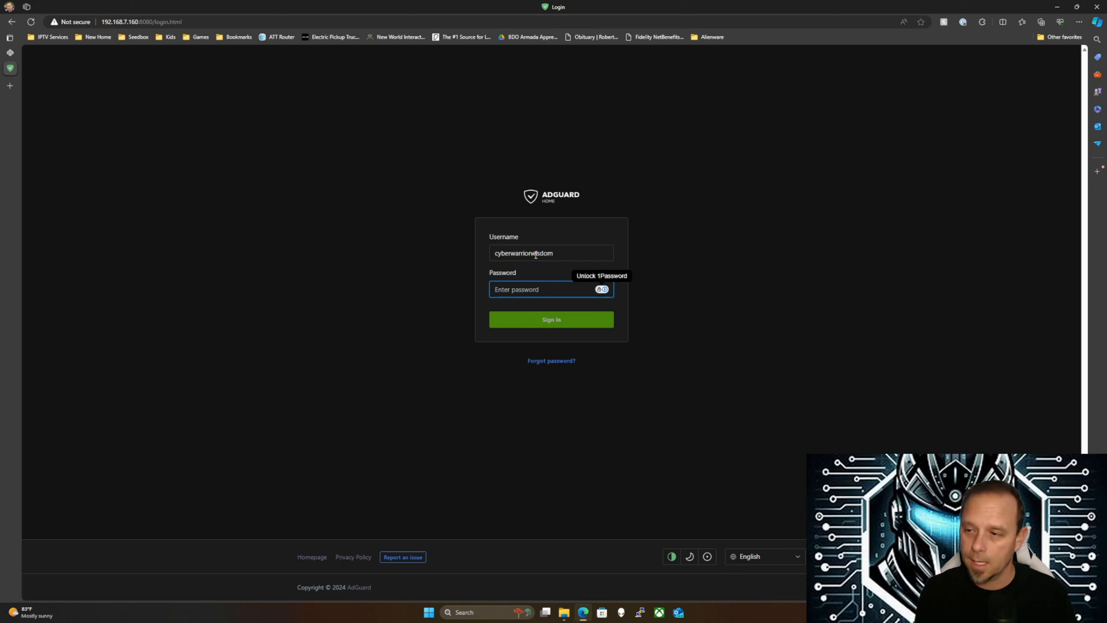
text(********)
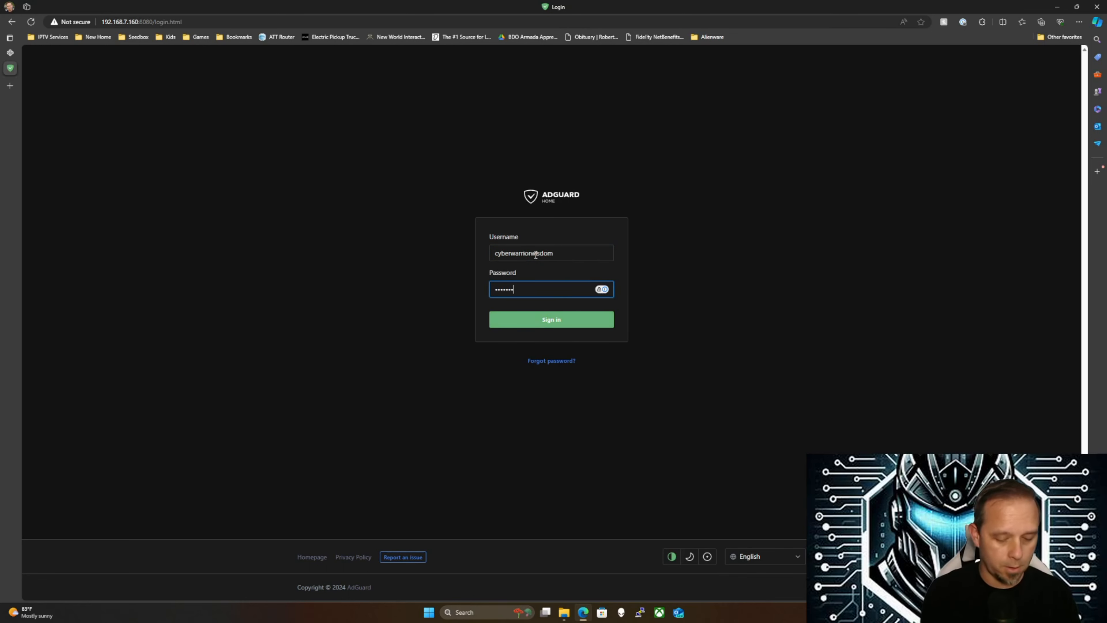
text(*****)
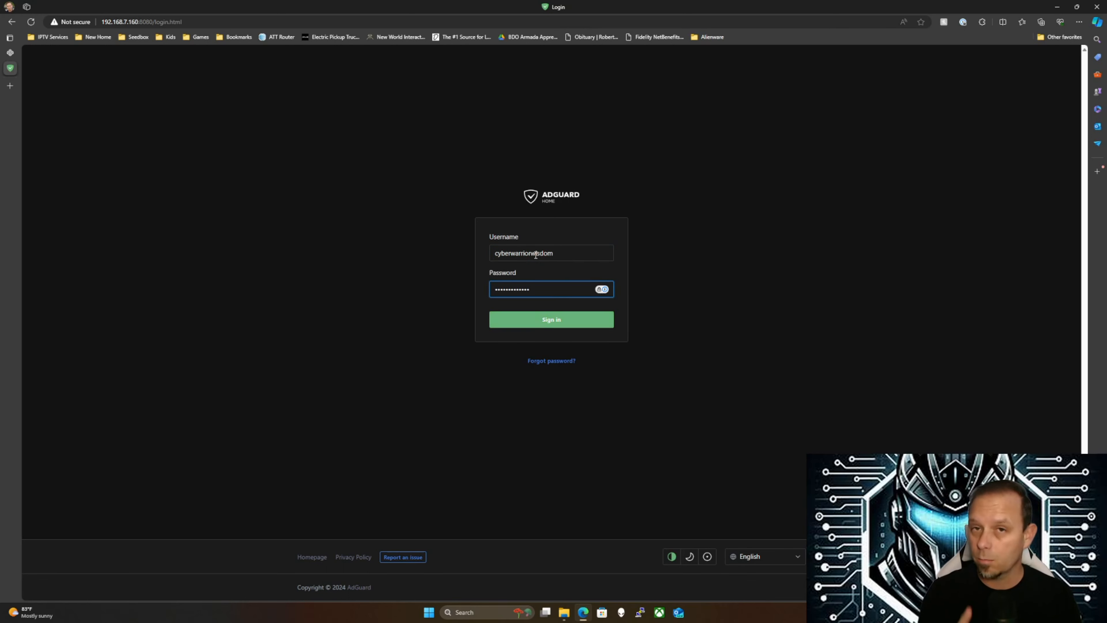
click(551, 319)
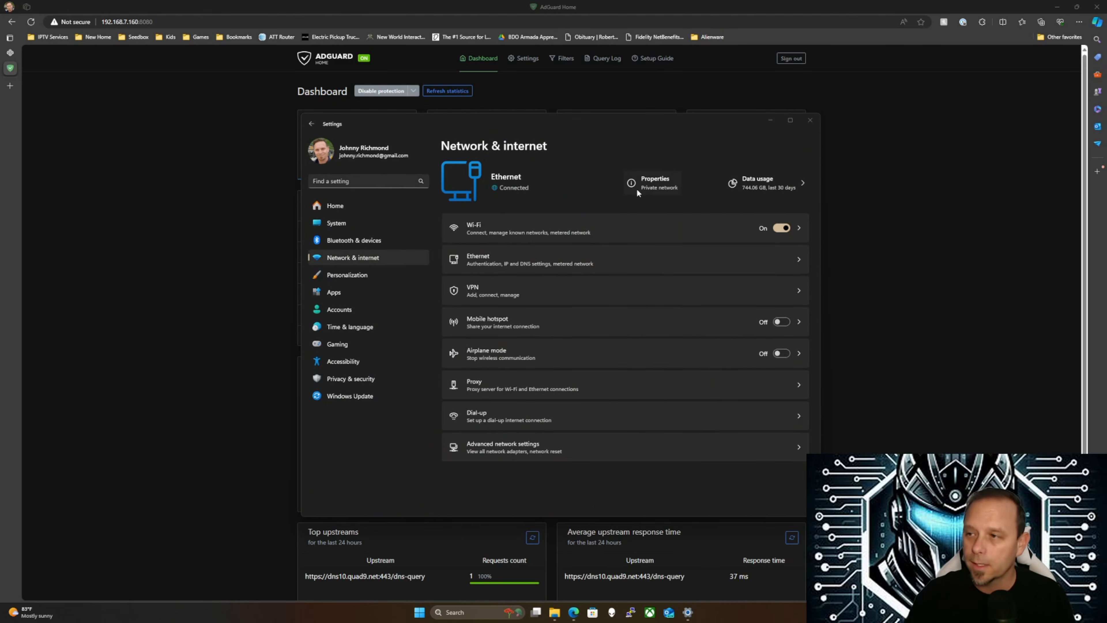
Confirm Ethernet uses DNS servers 192.168.7.160 and 8.8.8.8, then bring the browser forward
click(643, 184)
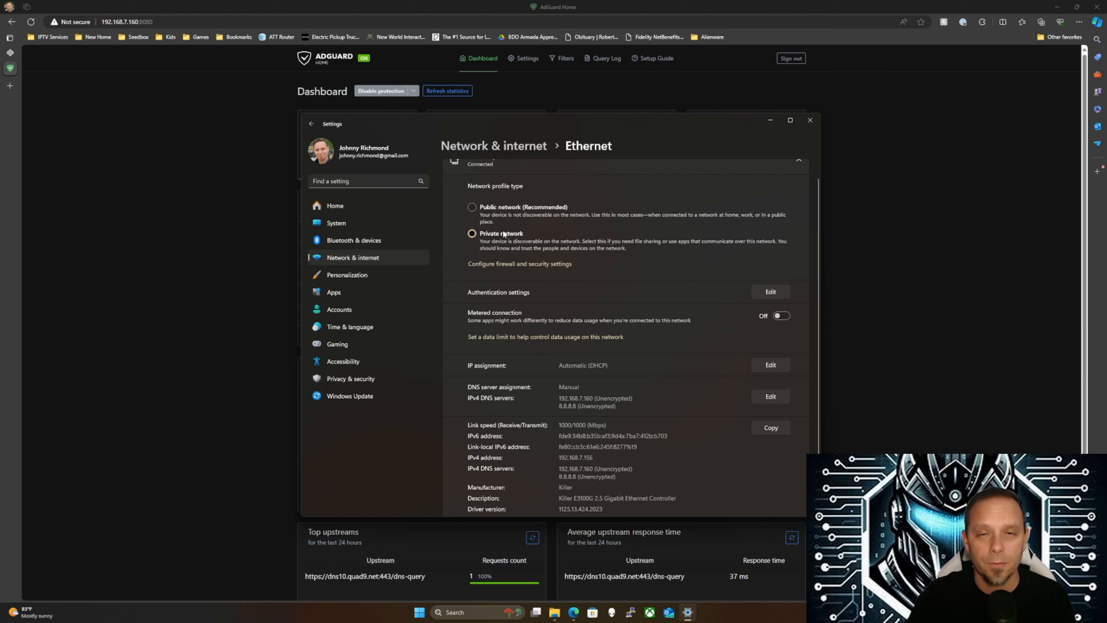
scroll(619, 239, up, 1)
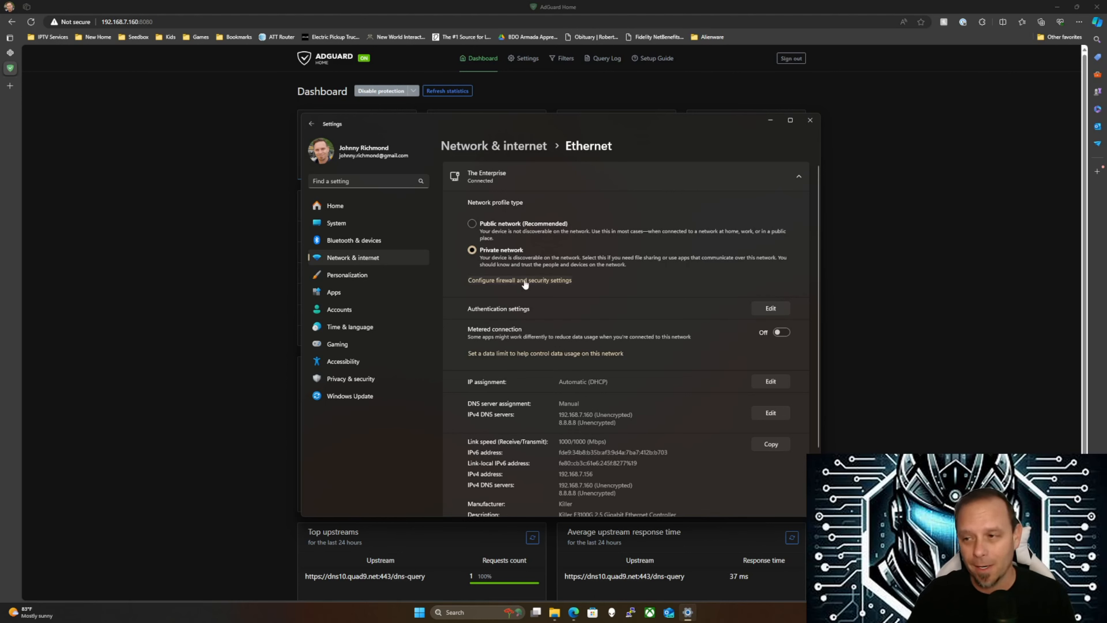
scroll(614, 292, down, 2)
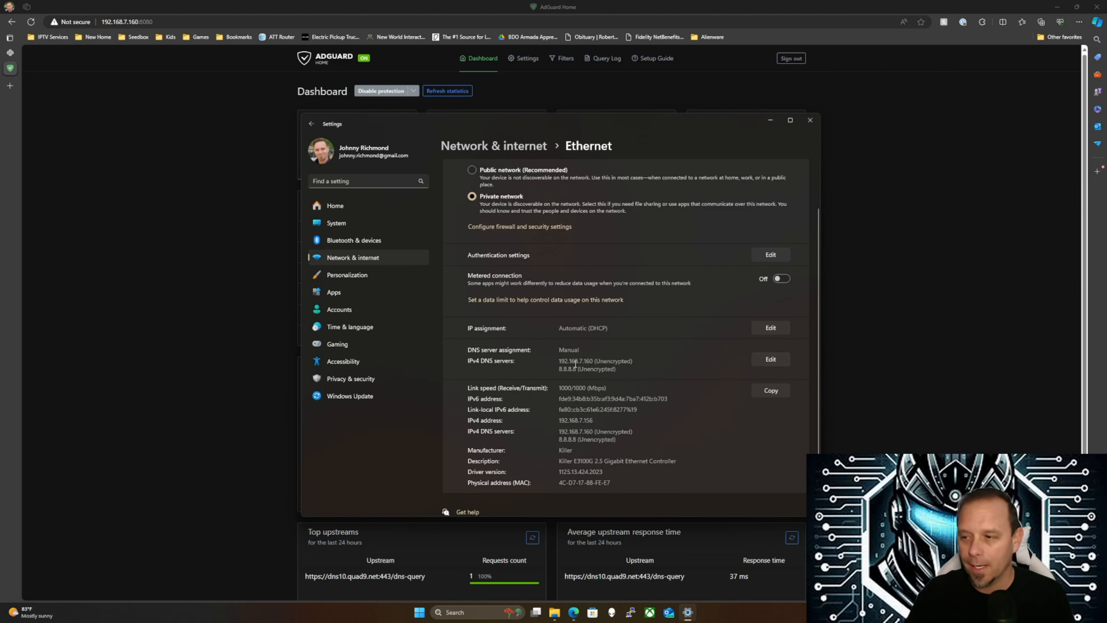
drag(559, 361, 634, 361)
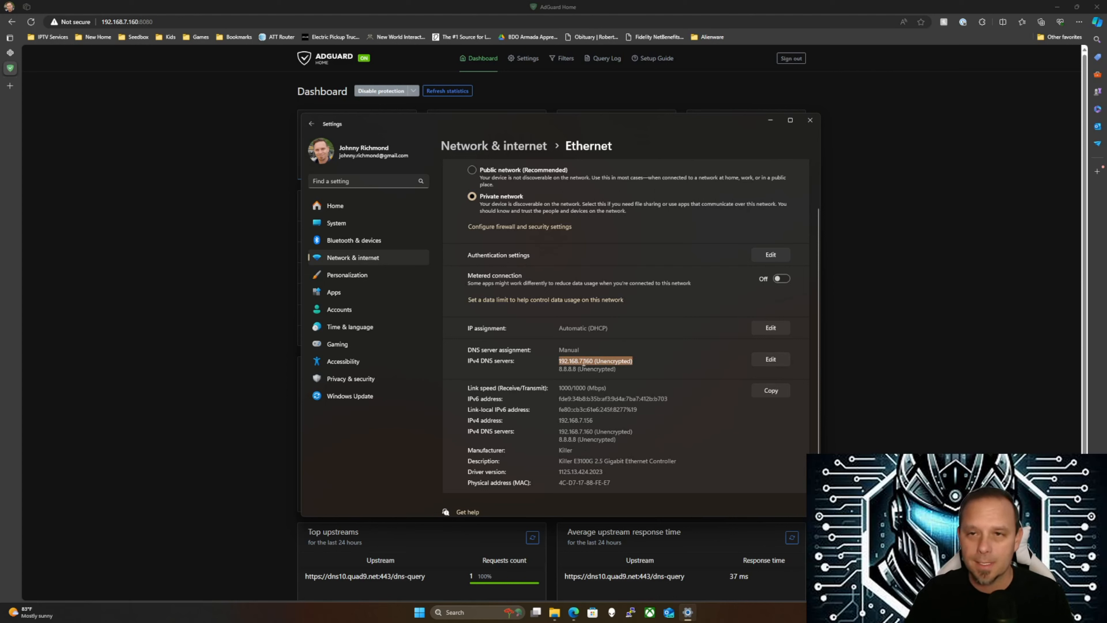
drag(562, 369, 585, 369)
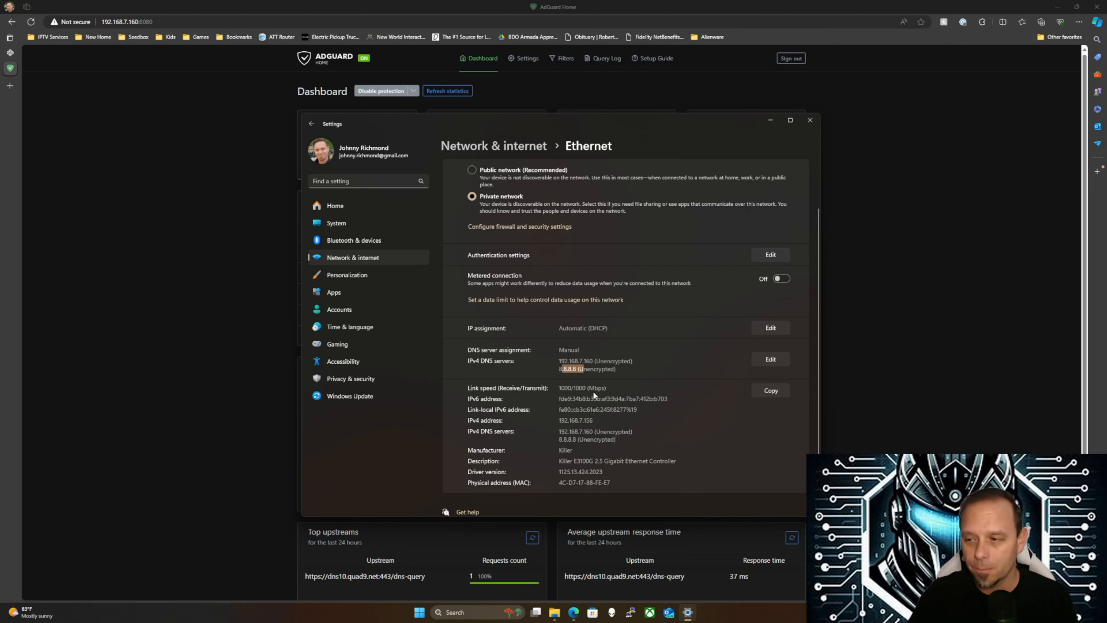
click(591, 381)
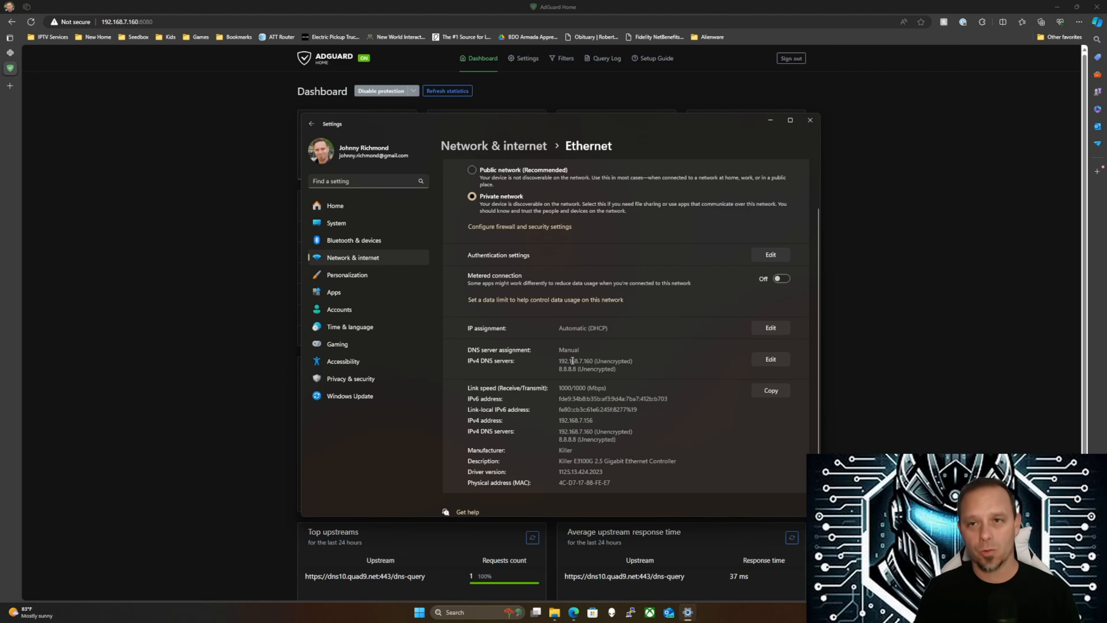
drag(103, 22, 138, 21)
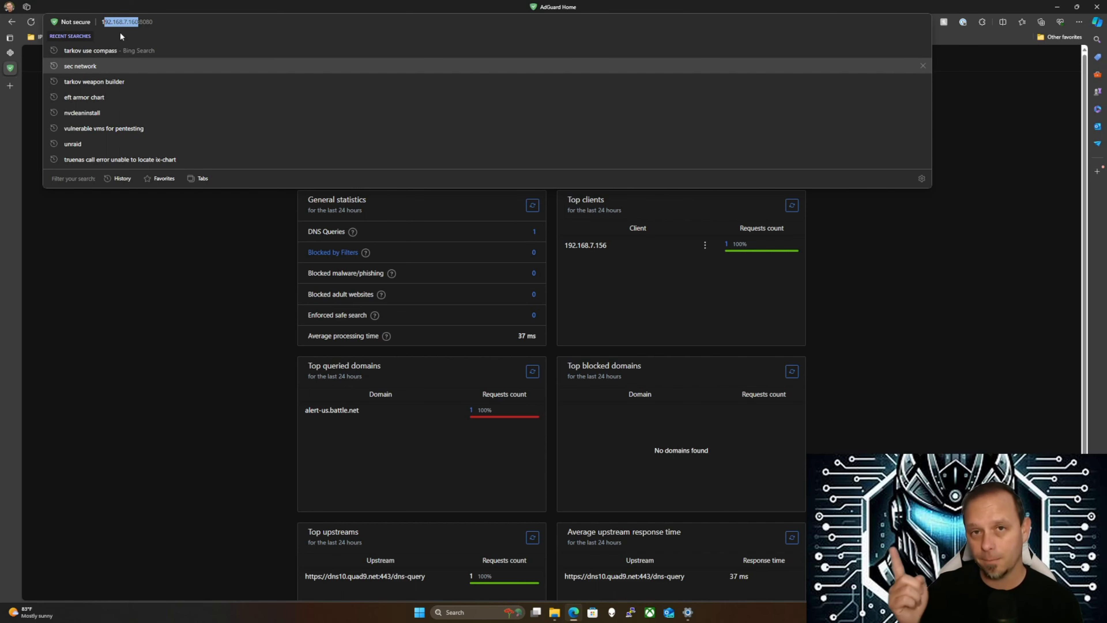
Open the Ethernet DNS server assignment editor showing 192.168.7.160 preferred and 8.8.8.8 alternate
click(167, 360)
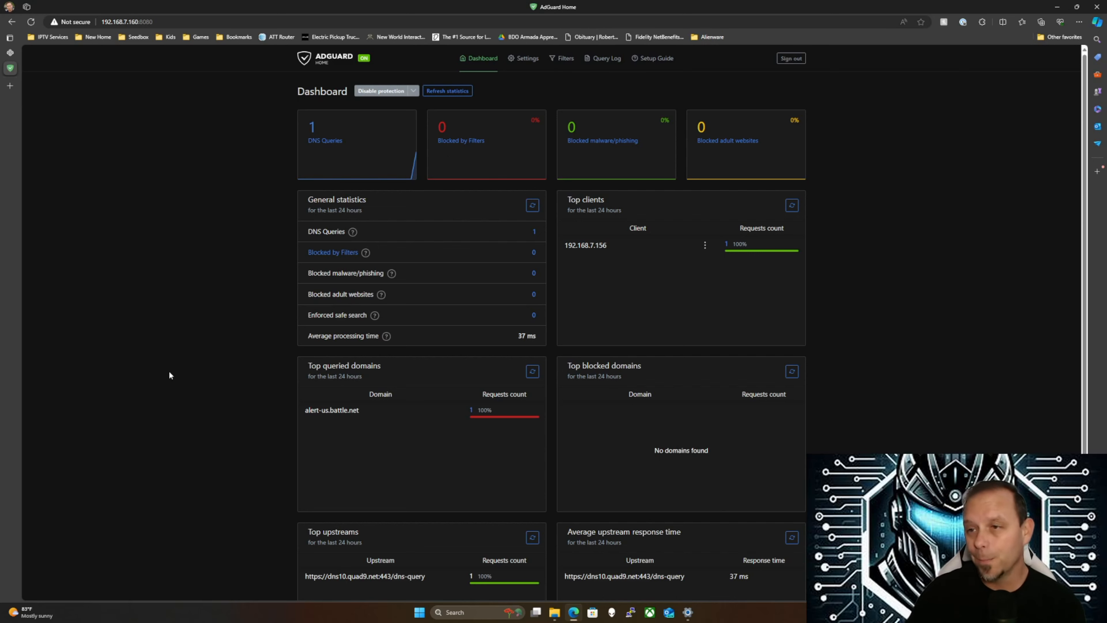
click(688, 612)
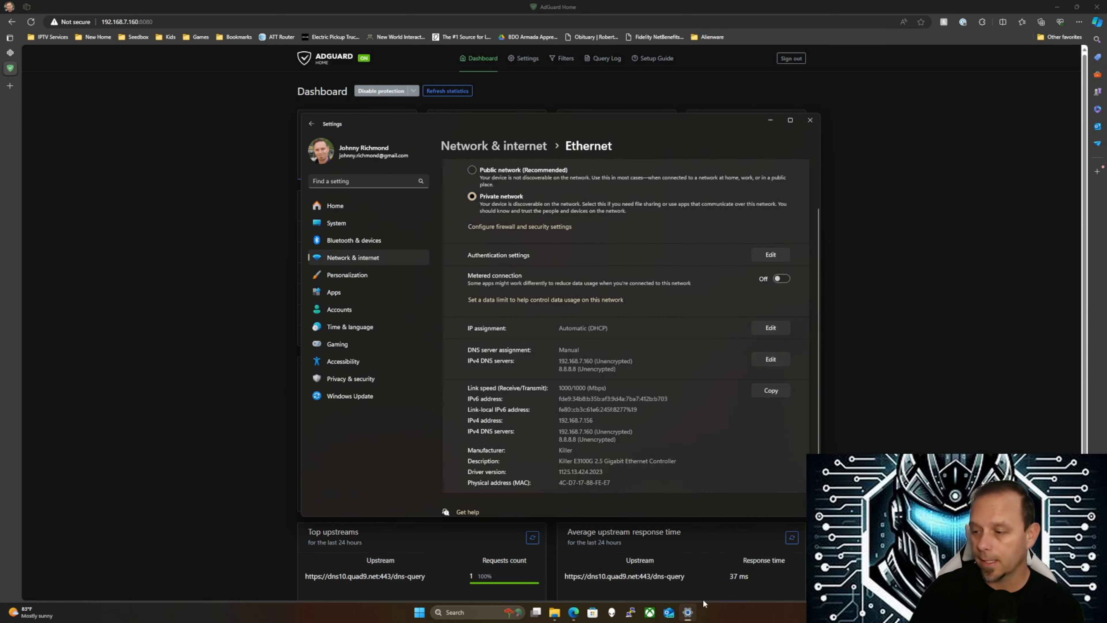
click(770, 361)
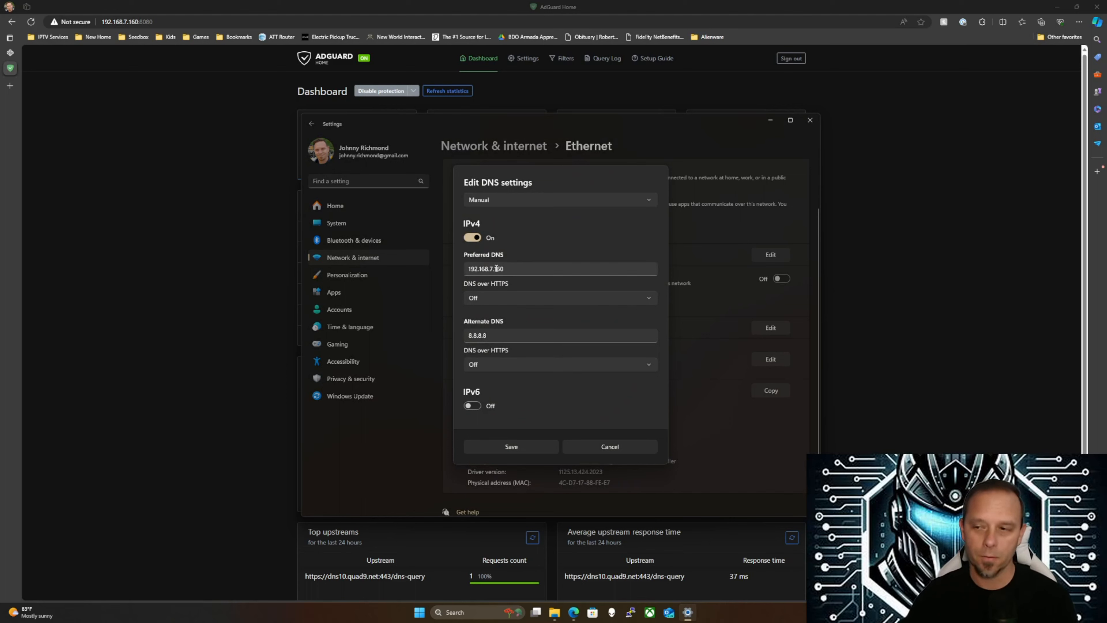
Cancel the DNS edit, close Windows Settings, and open AdGuard Home's Query Log
click(586, 450)
click(809, 120)
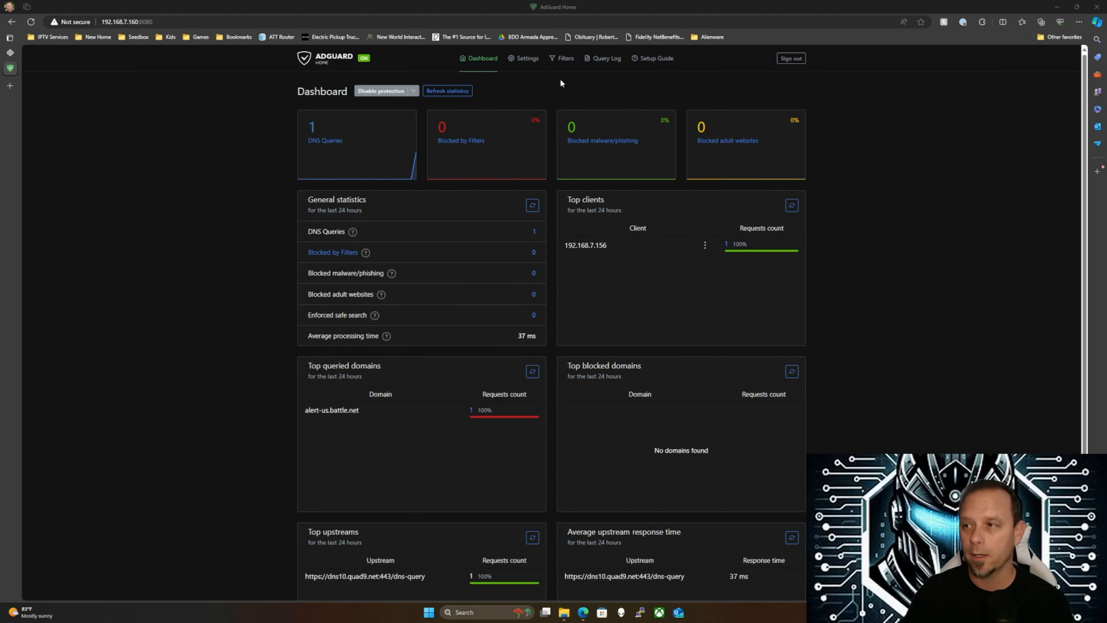
click(610, 59)
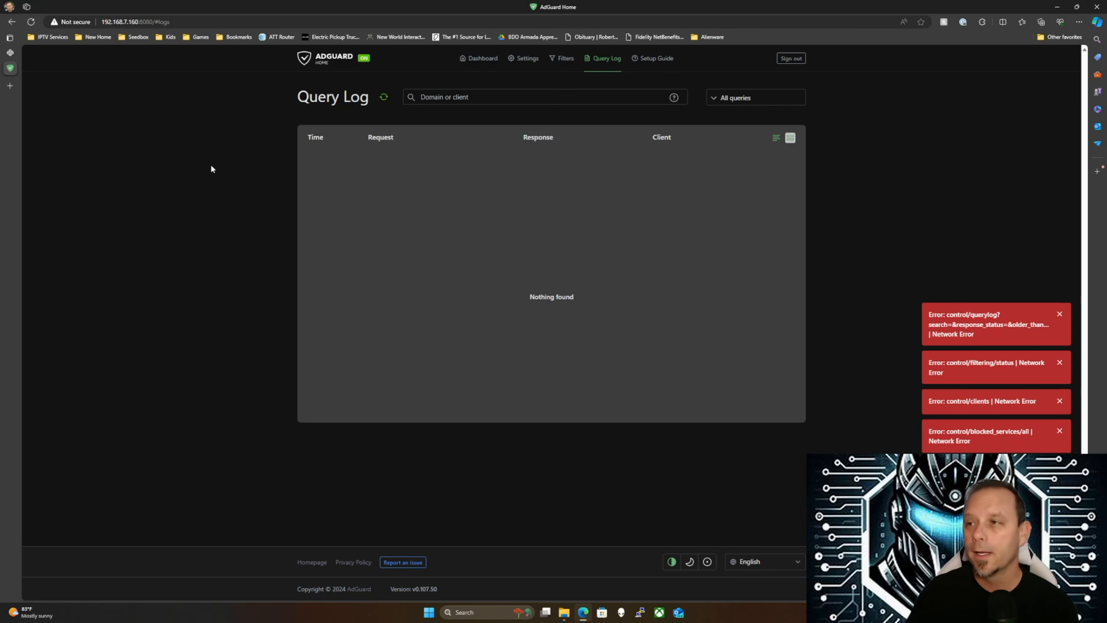
Replace ':8080/#logs' in the address with ':3000' and load the dashboard at 192.168.7.160:30004
click(140, 21)
drag(139, 22, 243, 18)
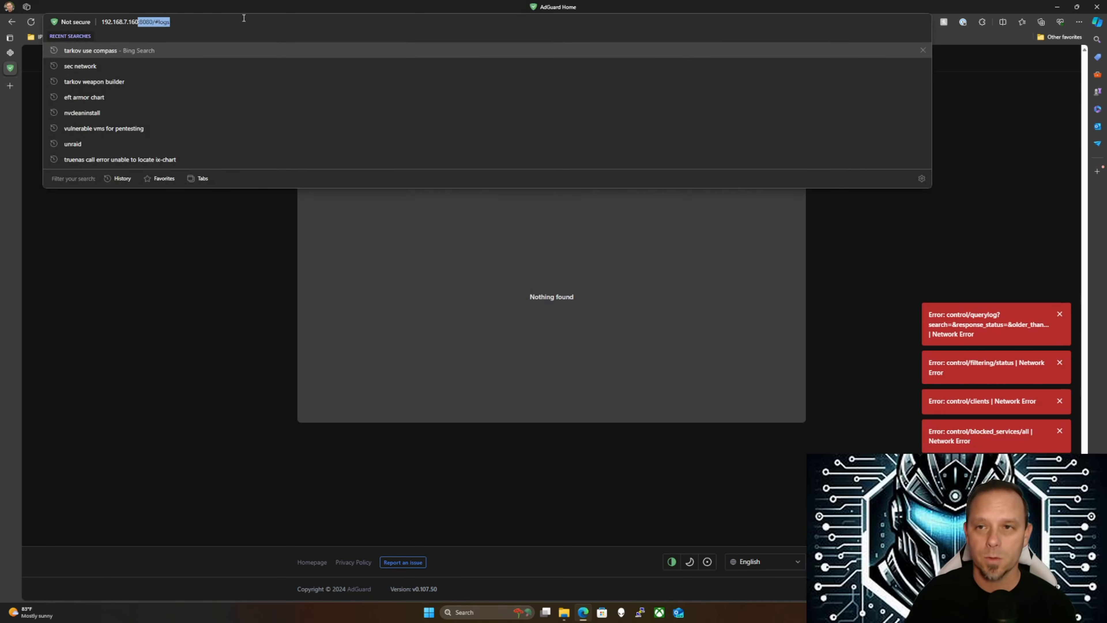
text(:)
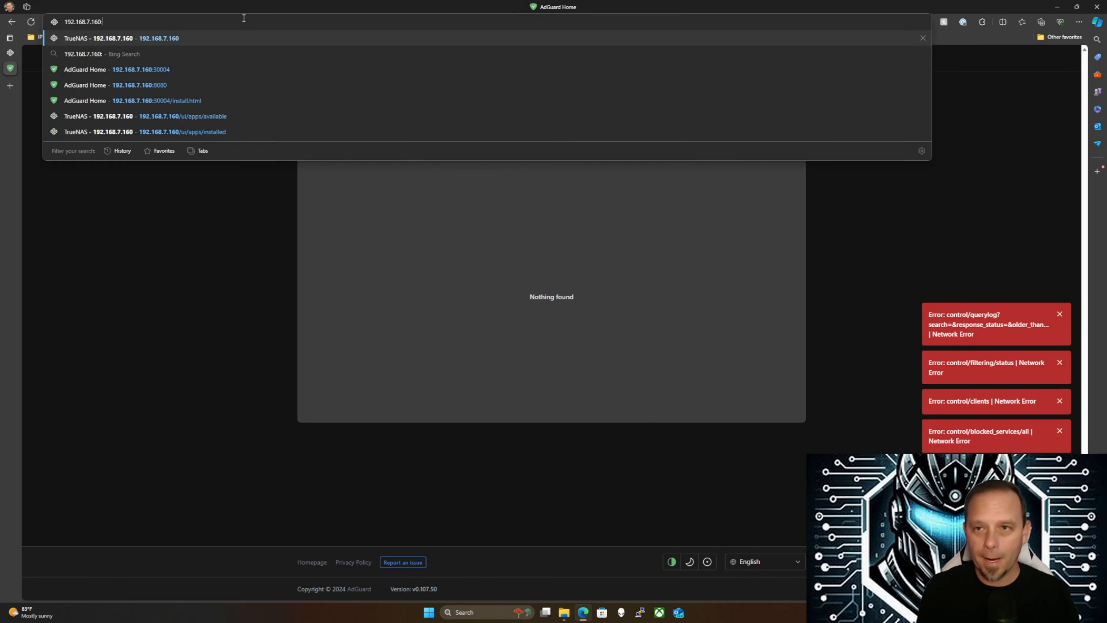
text(300)
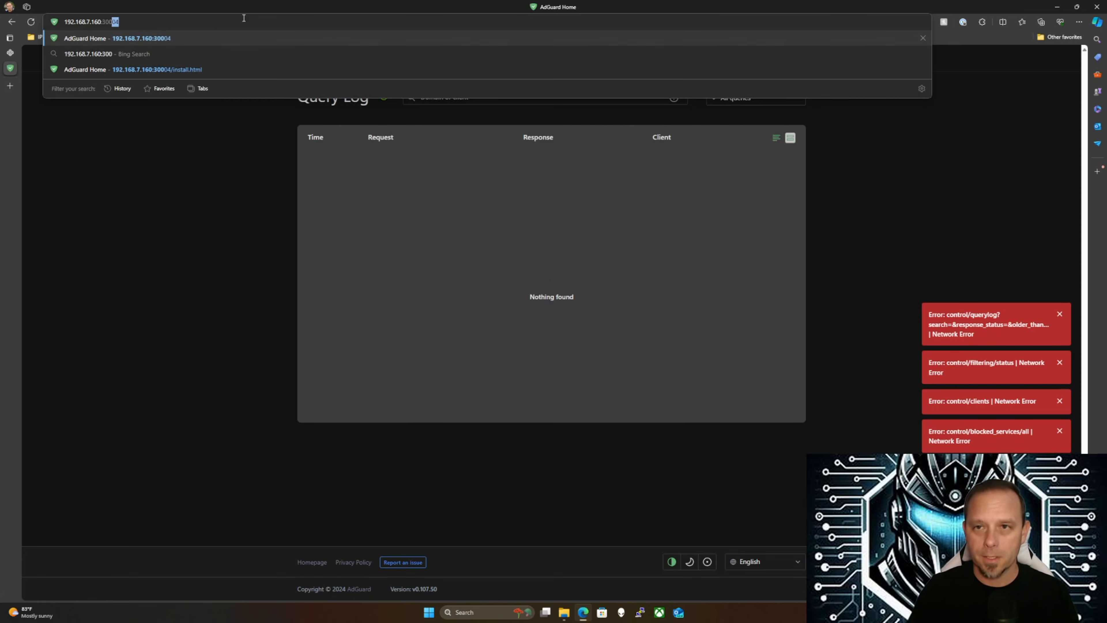
text(04)
key(Return)
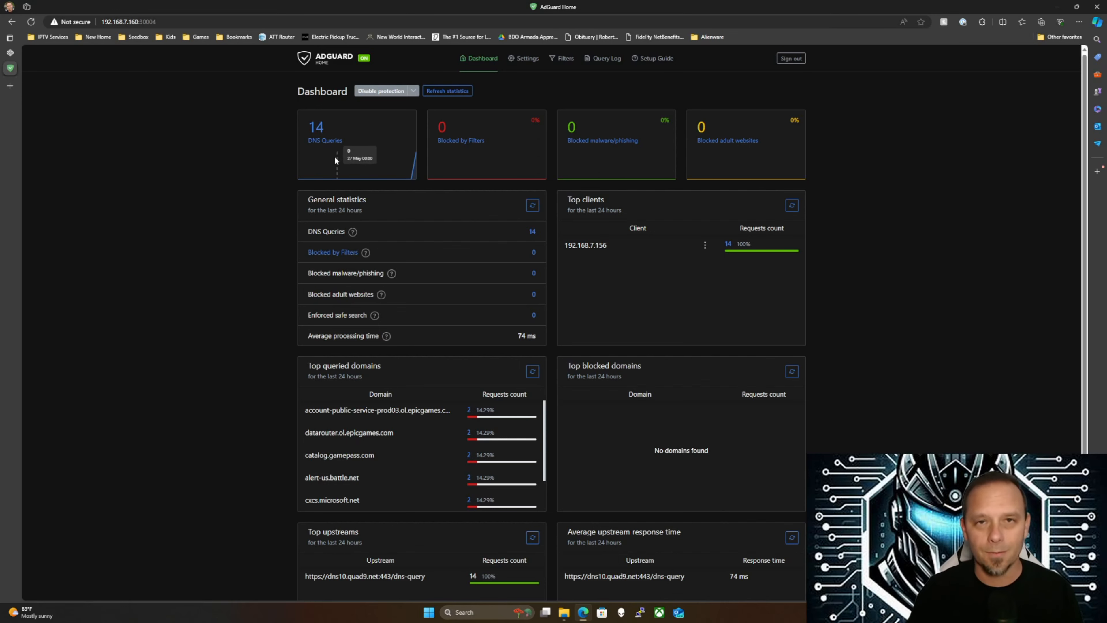
Sign in to TrueNAS SCALE as admin, retyping the password after a rejected attempt
click(10, 53)
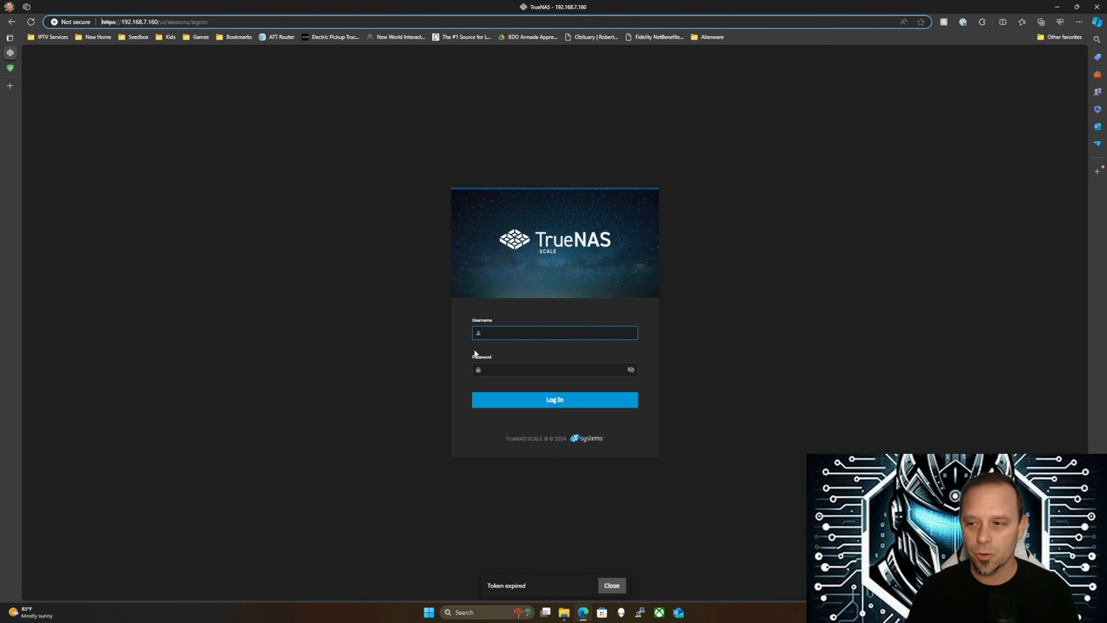
click(505, 335)
text(admin)
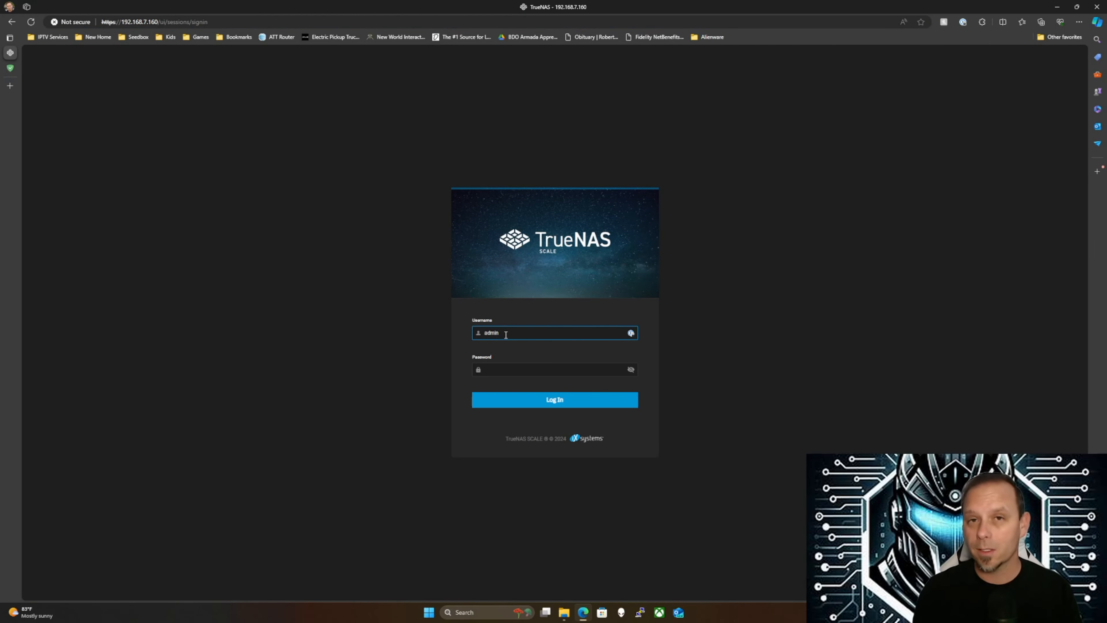
key(Tab)
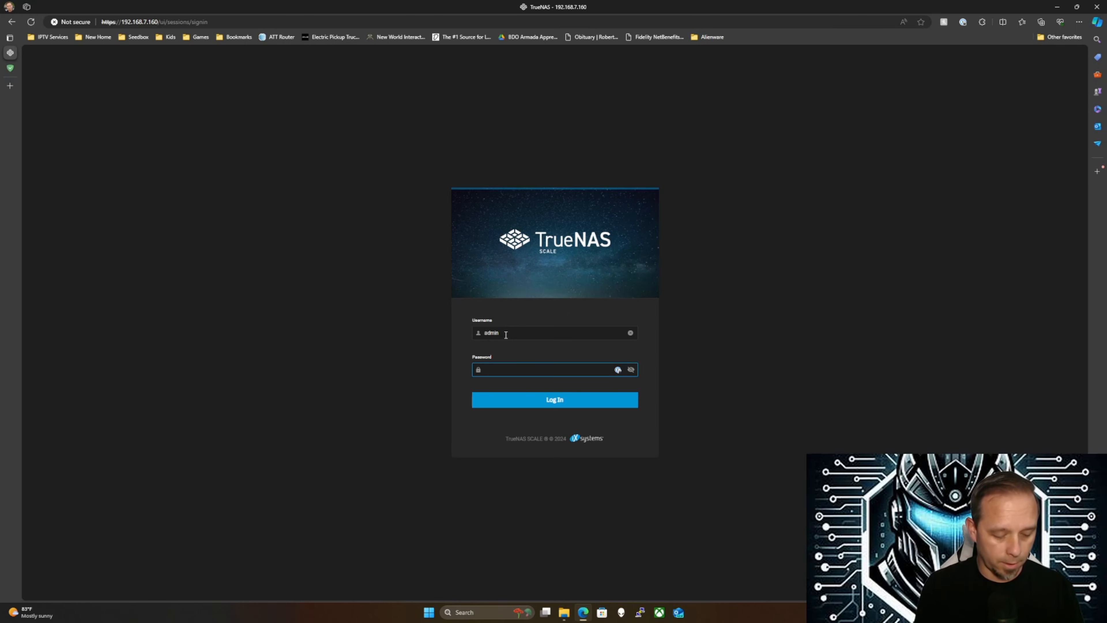
text(••••••••••••••)
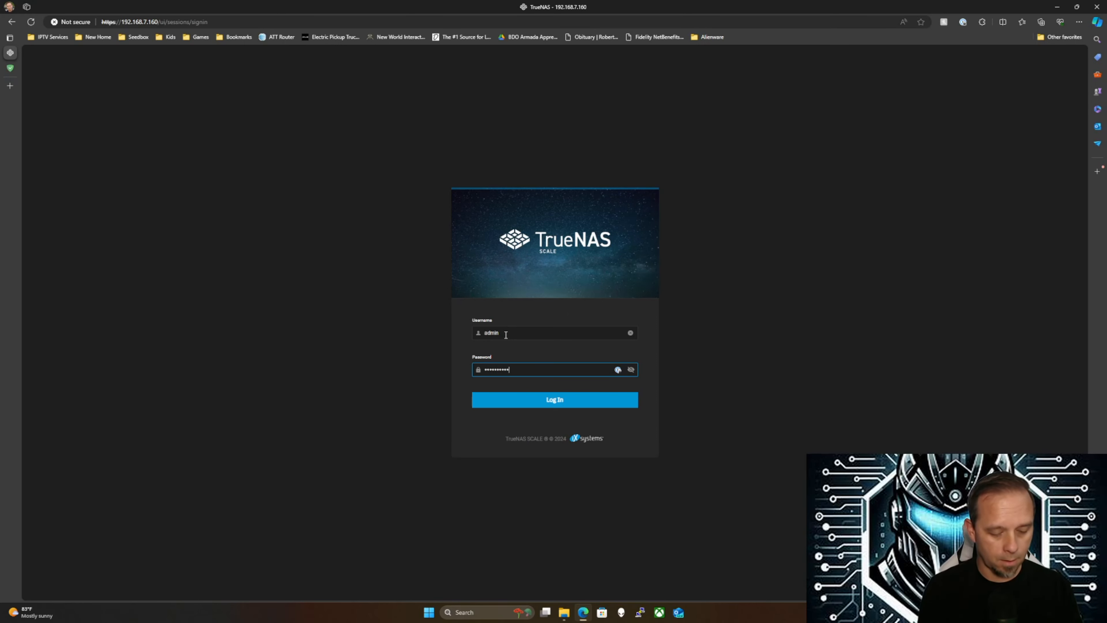
text(•)
key(Return)
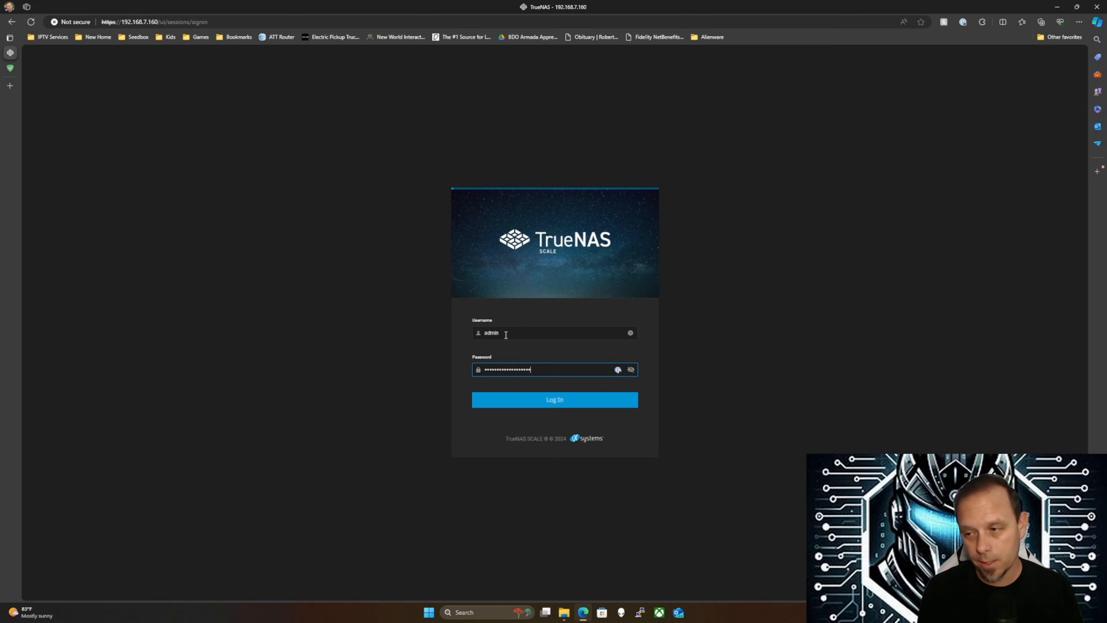
key(BackSpace)
key(BackSpace)
key(BackSpace)
key(BackSpace)
key(BackSpace)
key(BackSpace)
key(BackSpace)
key(BackSpace)
key(BackSpace)
key(BackSpace)
key(BackSpace)
key(BackSpace)
key(BackSpace)
key(BackSpace)
key(BackSpace)
key(BackSpace)
key(BackSpace)
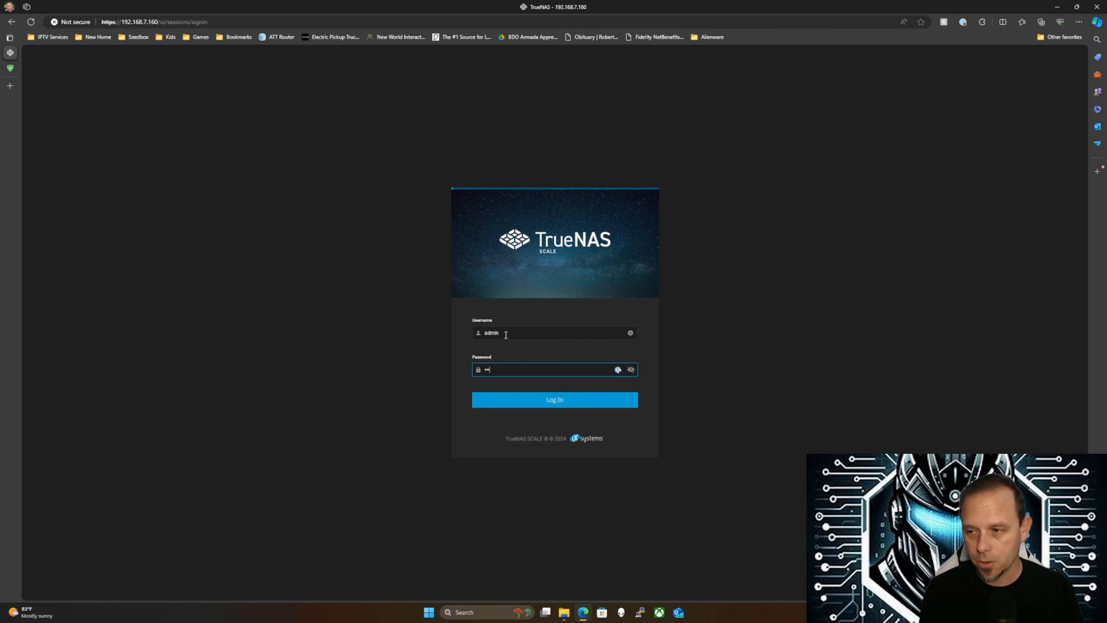
text(•••••••••••••••••)
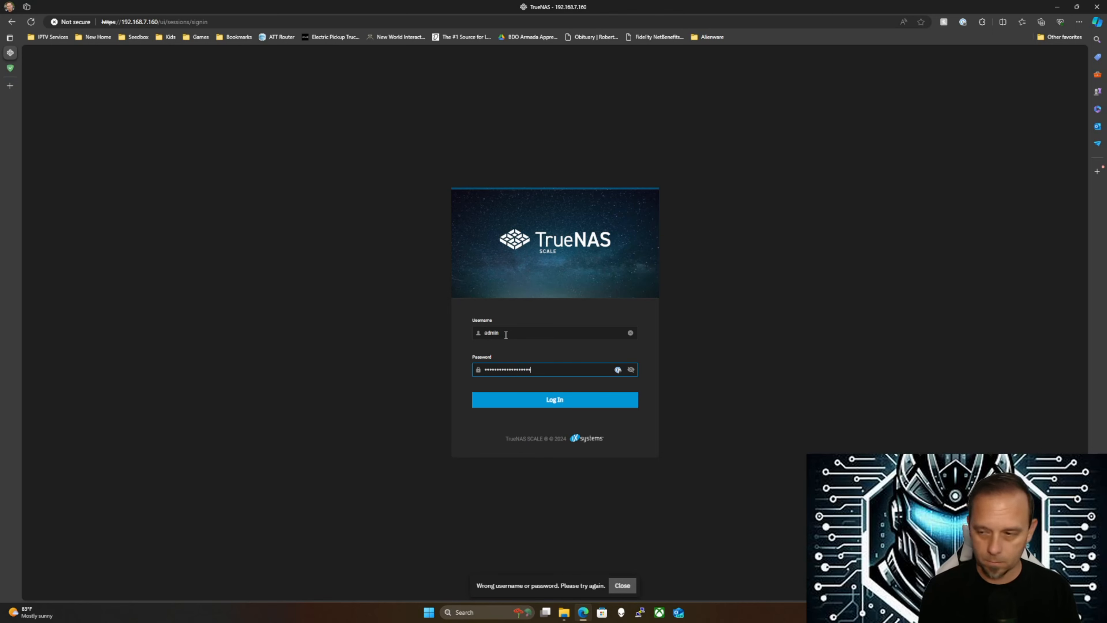
key(Return)
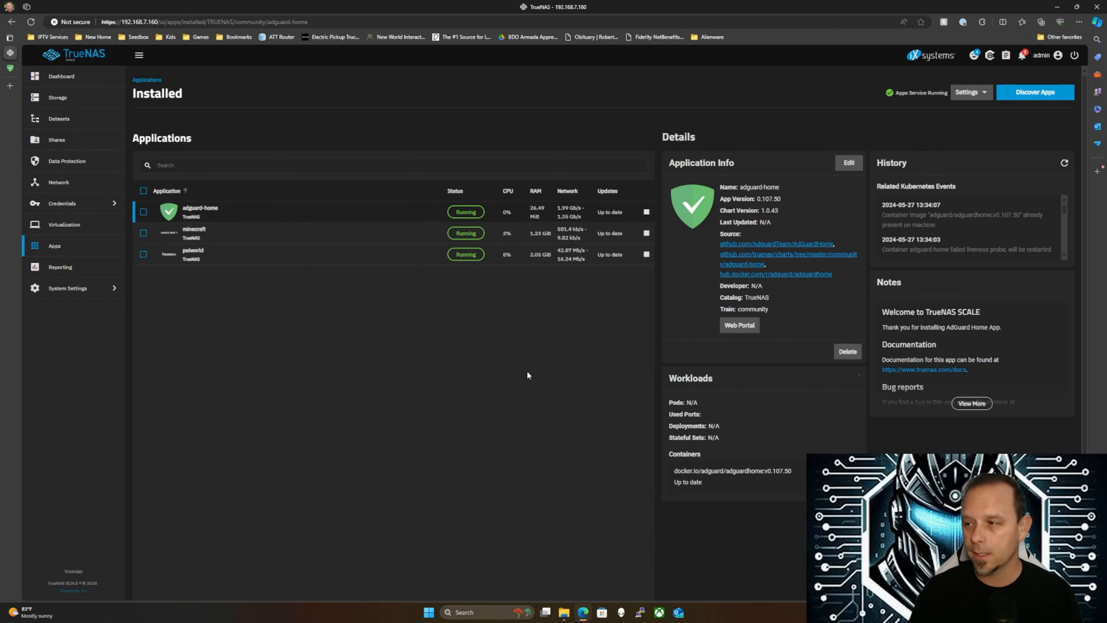
Open AdGuard Home's Query Log and scroll through the requests from 192.168.7.156
click(10, 68)
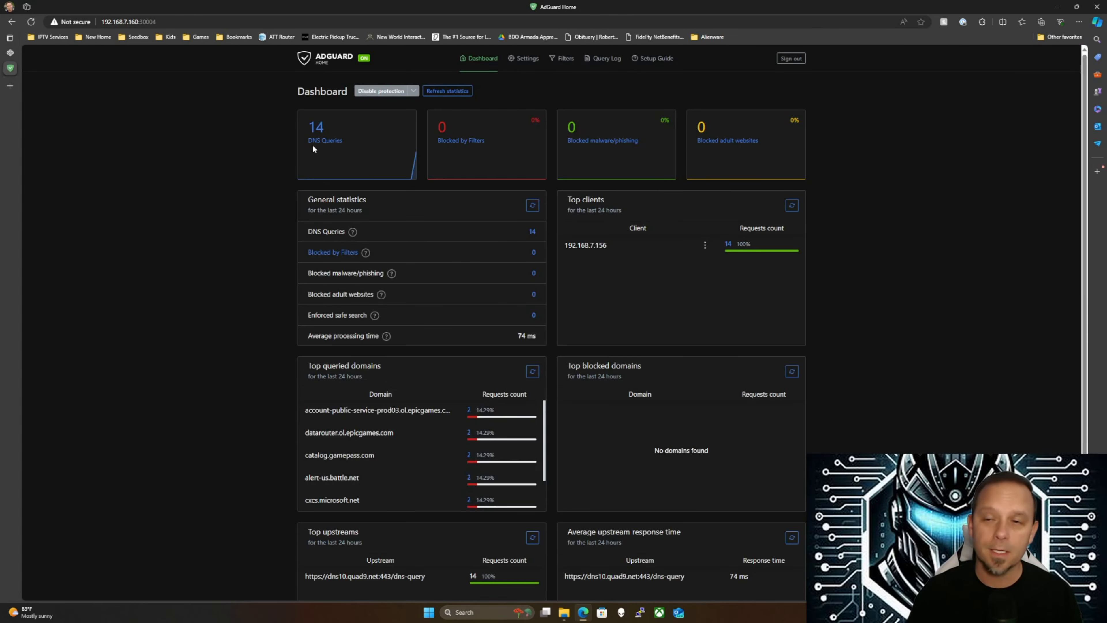
click(602, 61)
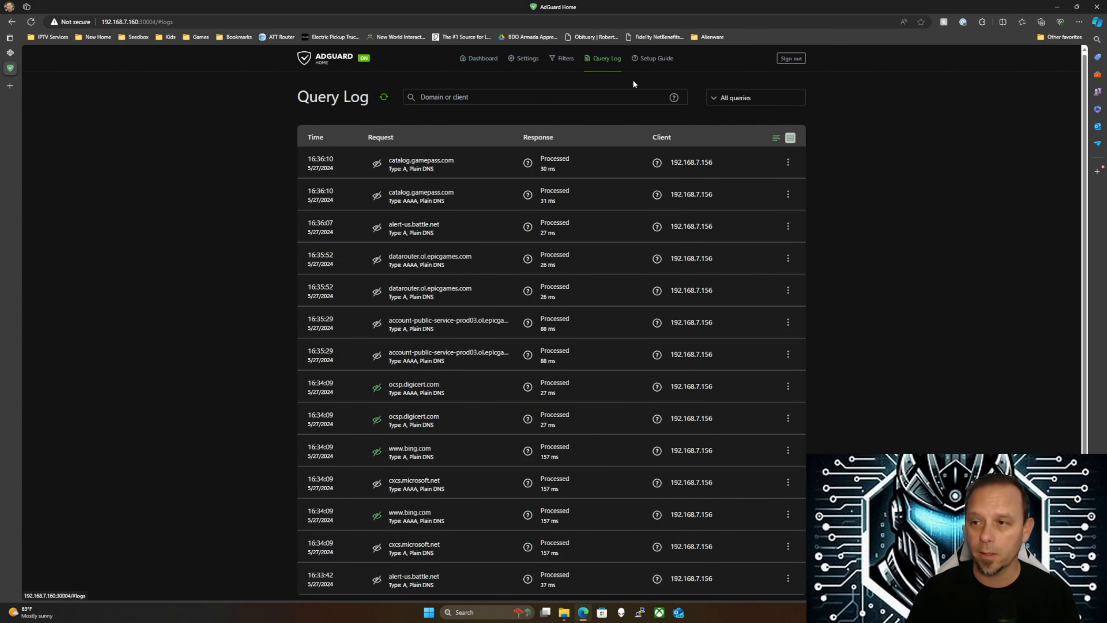
scroll(428, 246, down, 2)
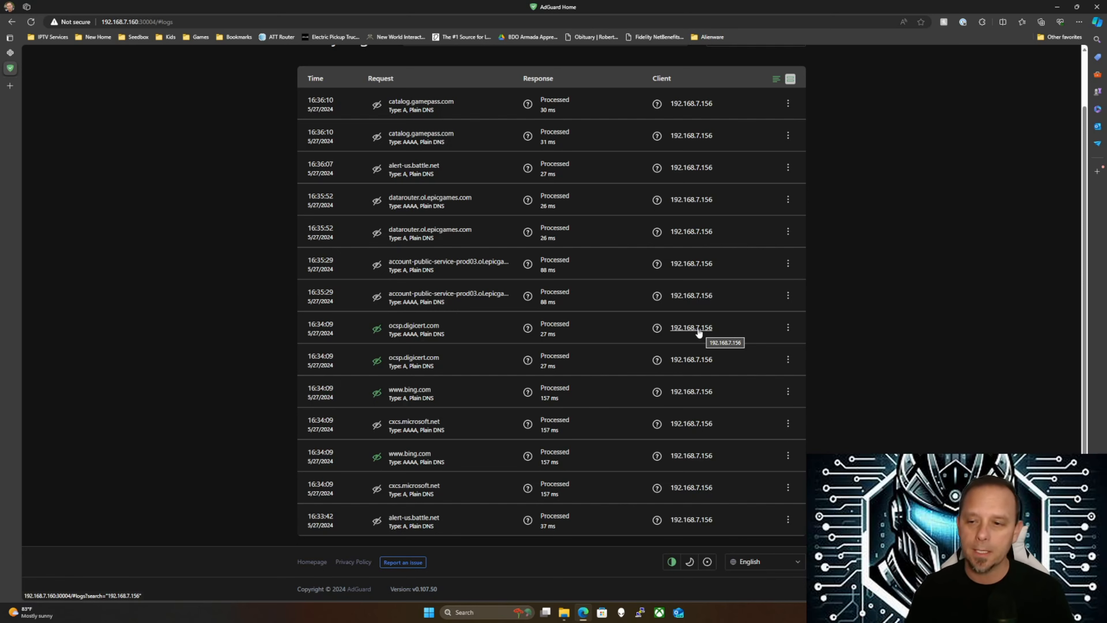
scroll(611, 210, up, 2)
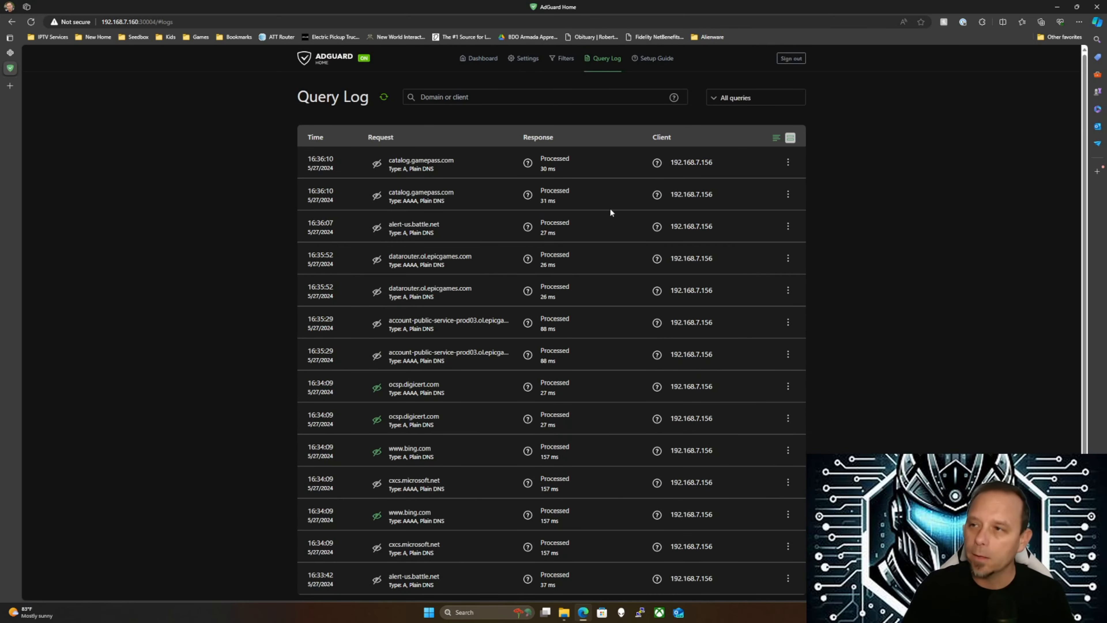
click(564, 59)
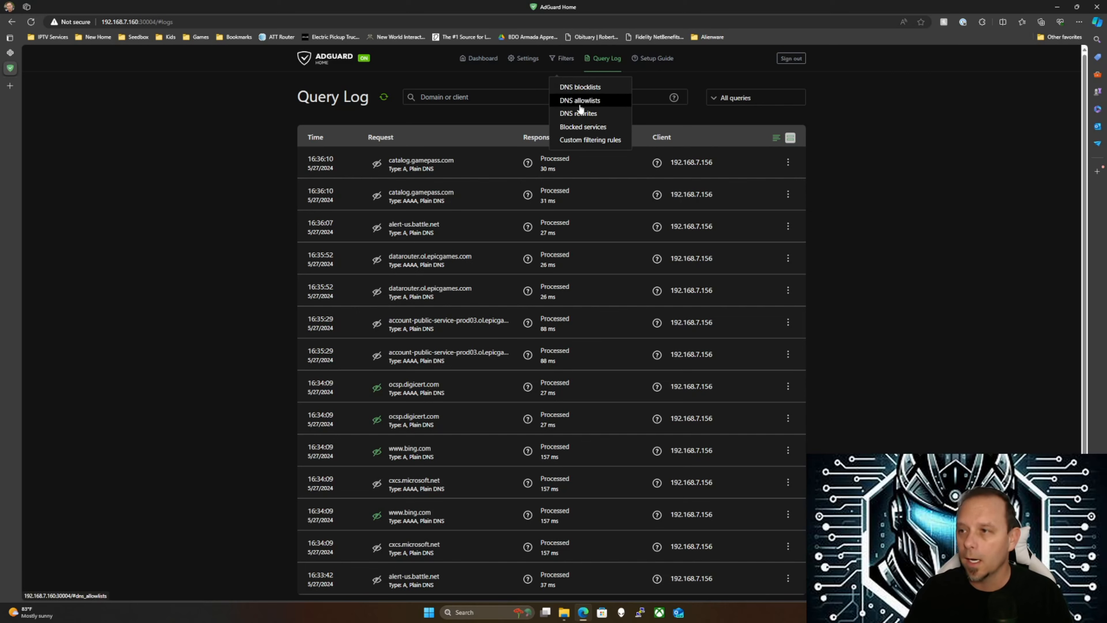
Open the DNS rewrites add form, close it unsaved, and go to the DNS blocklists page
click(584, 114)
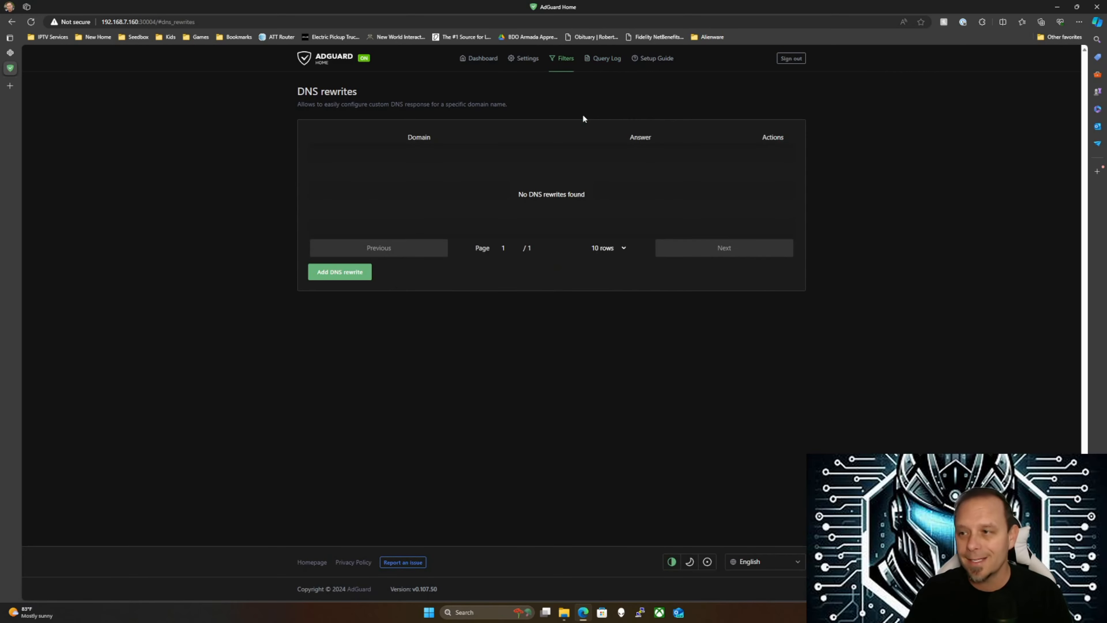
click(331, 272)
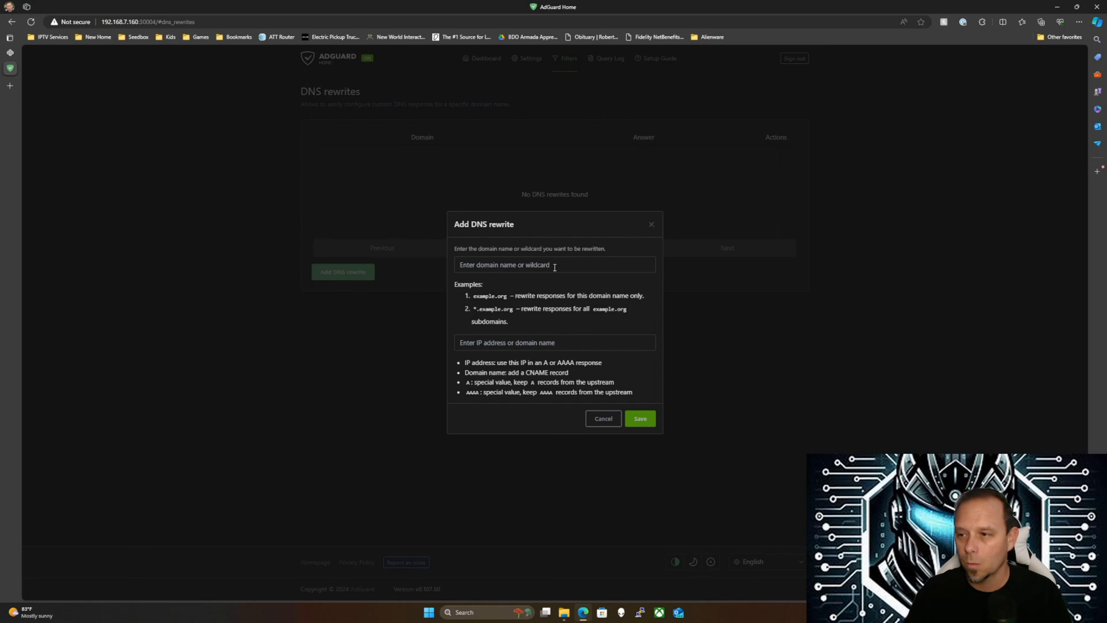
click(651, 224)
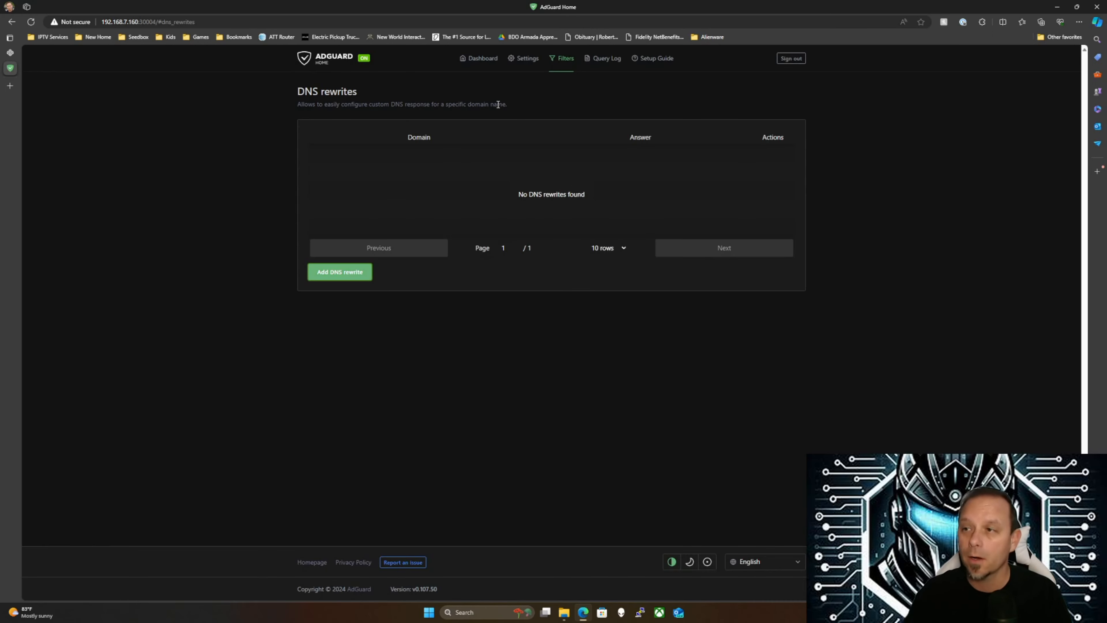
mouse_move(564, 60)
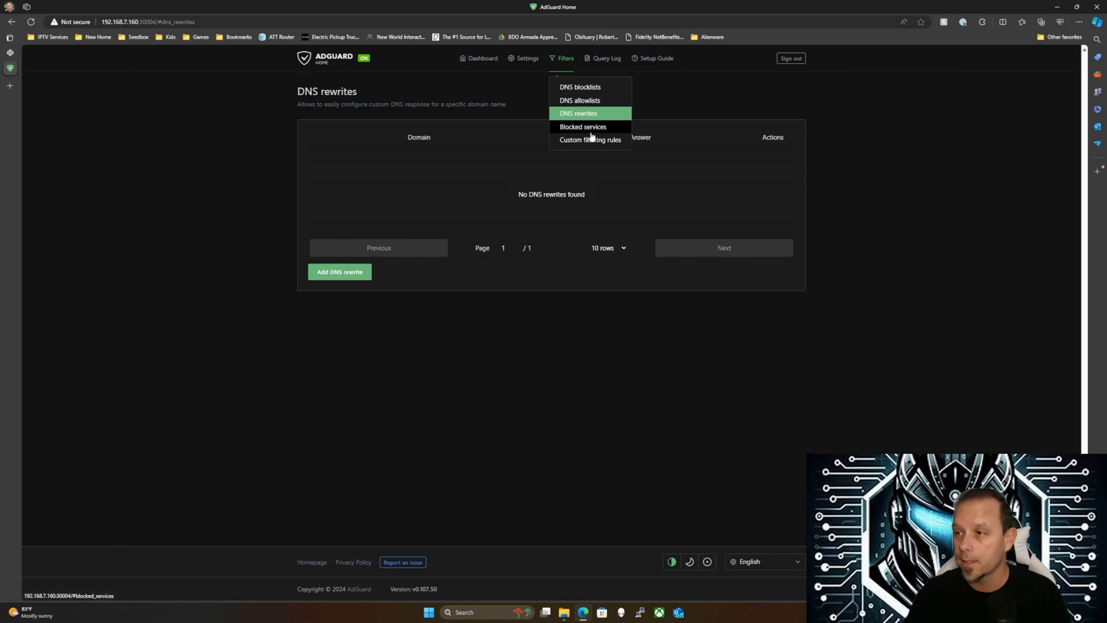
click(583, 87)
mouse_move(556, 63)
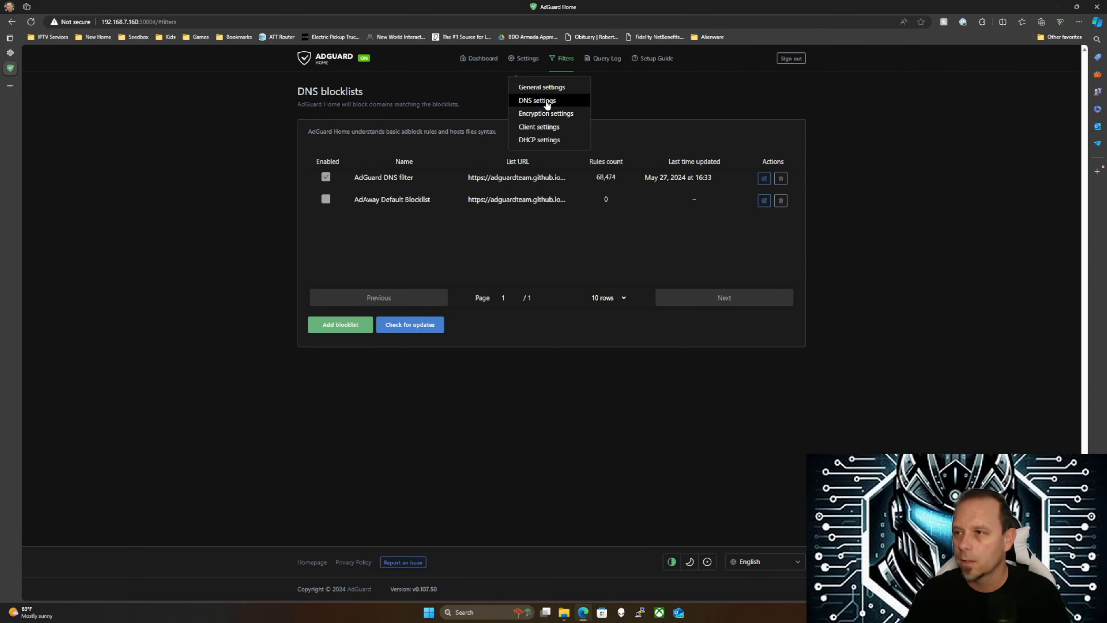
click(547, 102)
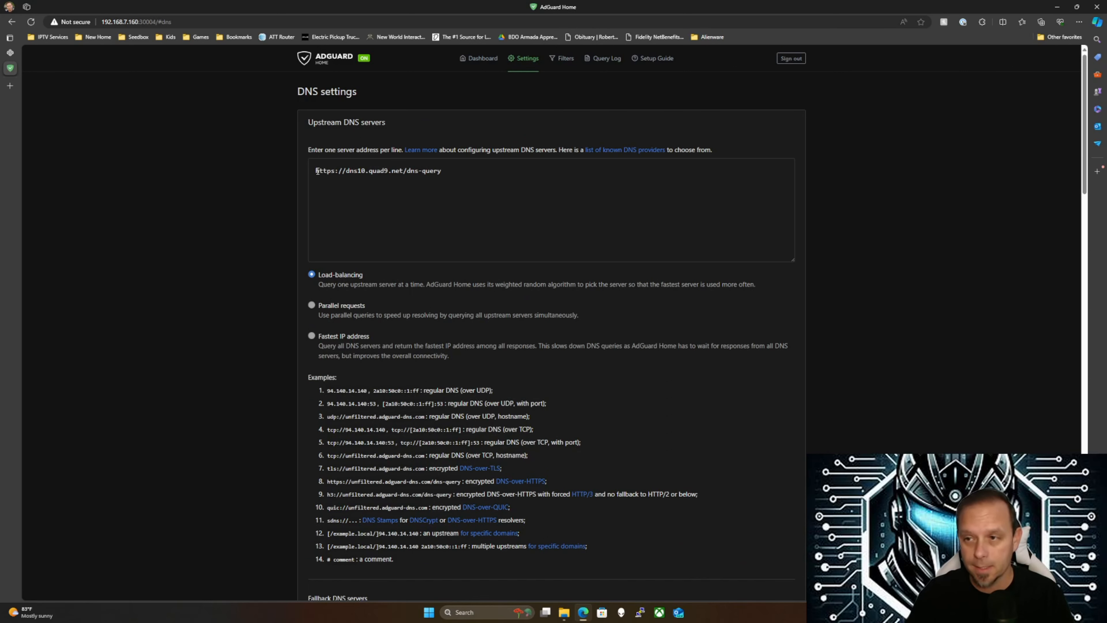
drag(317, 170, 443, 171)
click(455, 178)
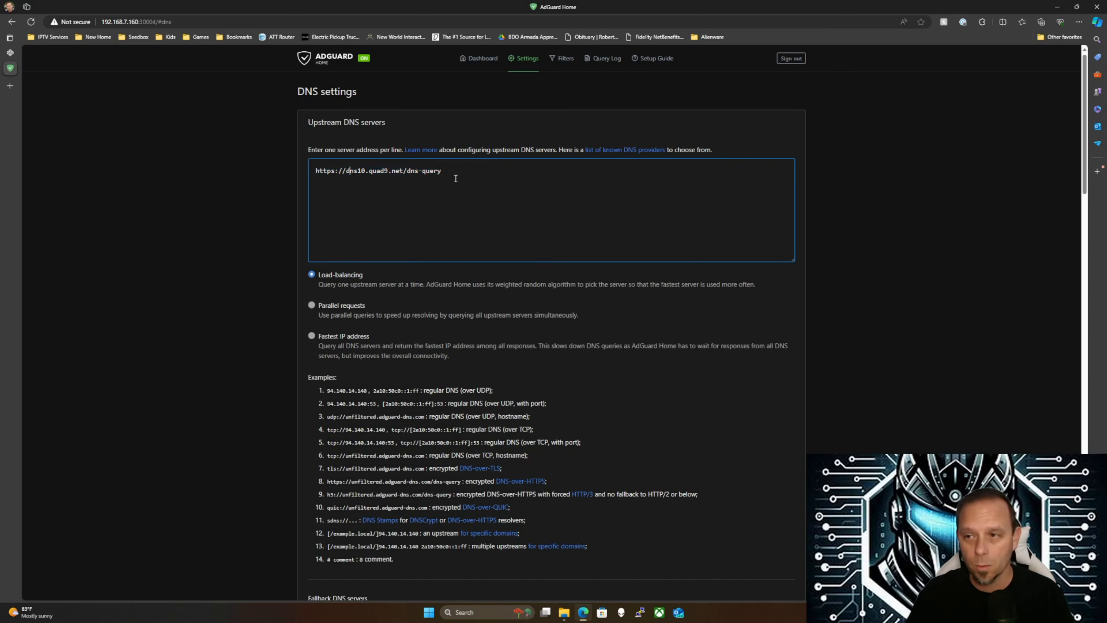
click(596, 151)
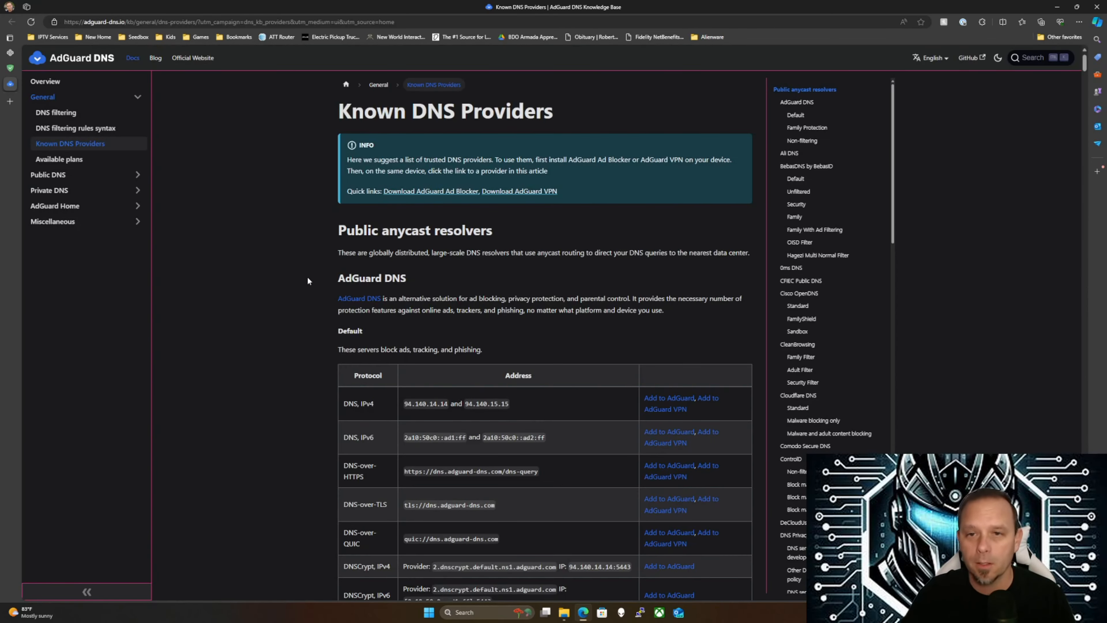
Review AdGuard DNS Default 94.140.14.14/94.140.15.15 and Family 94.140.14.15/94.140.15.16, then return to AdGuard Home
scroll(307, 278, down, 5)
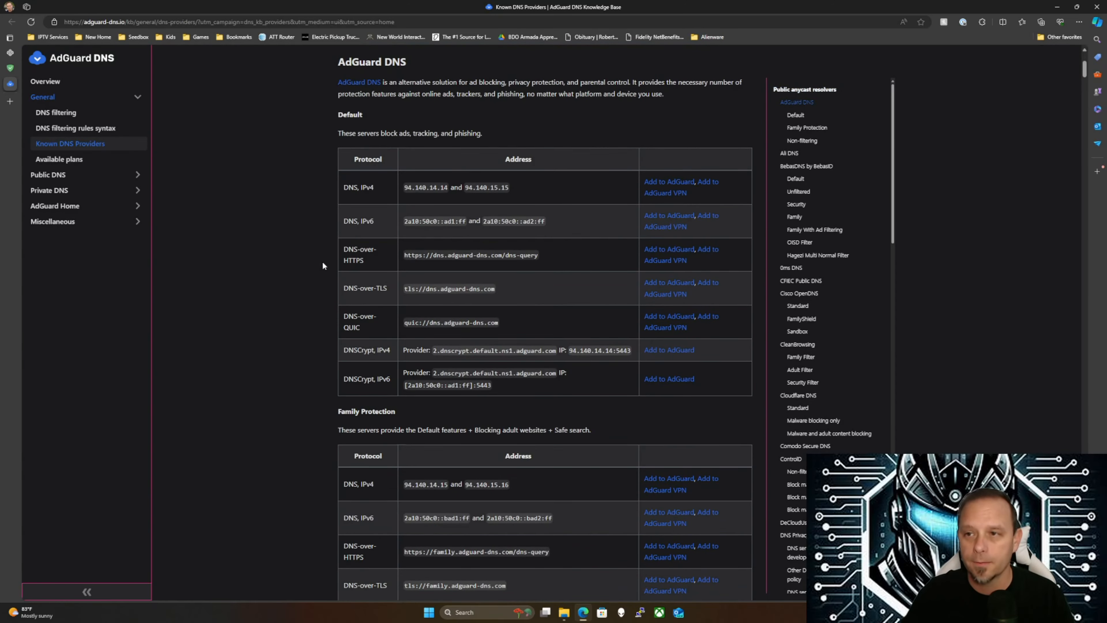
scroll(390, 331, down, 1)
scroll(383, 279, up, 1)
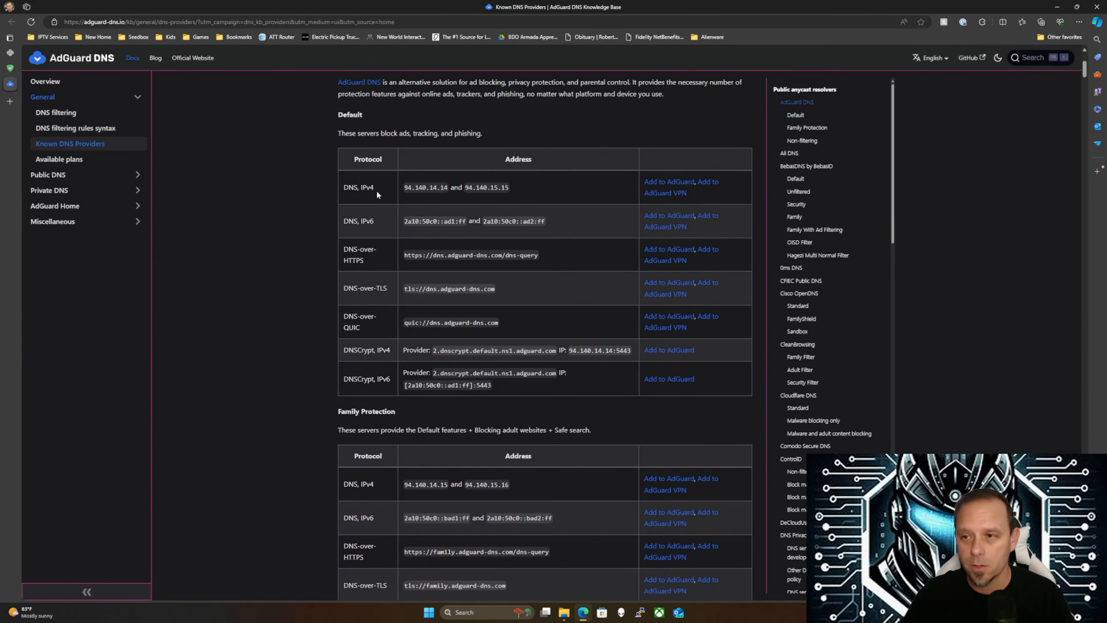
scroll(375, 383, down, 3)
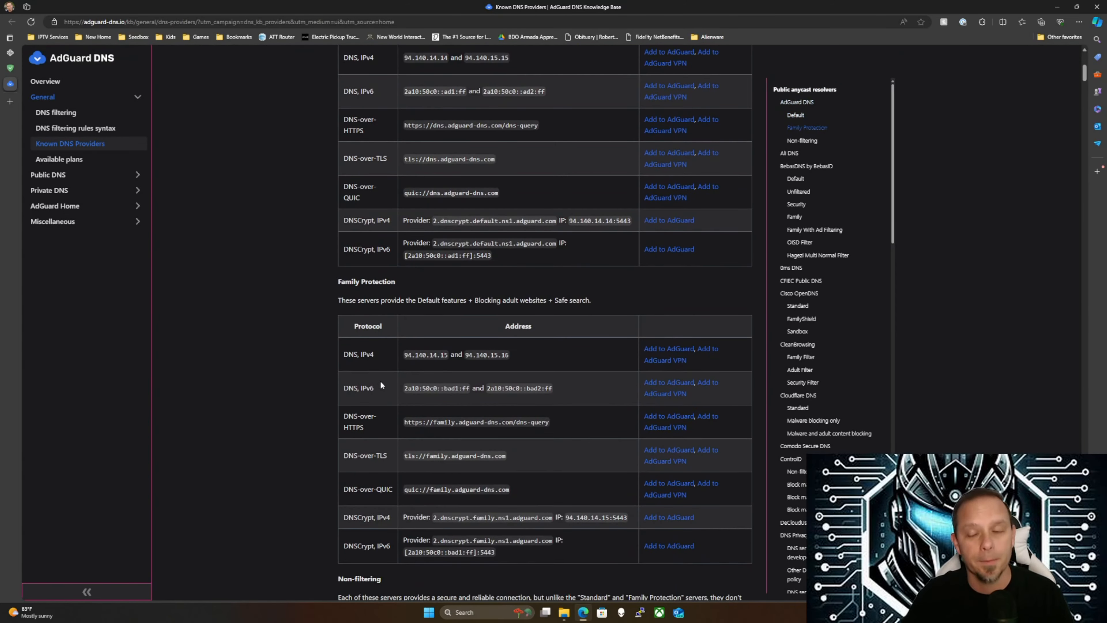
scroll(380, 382, down, 1)
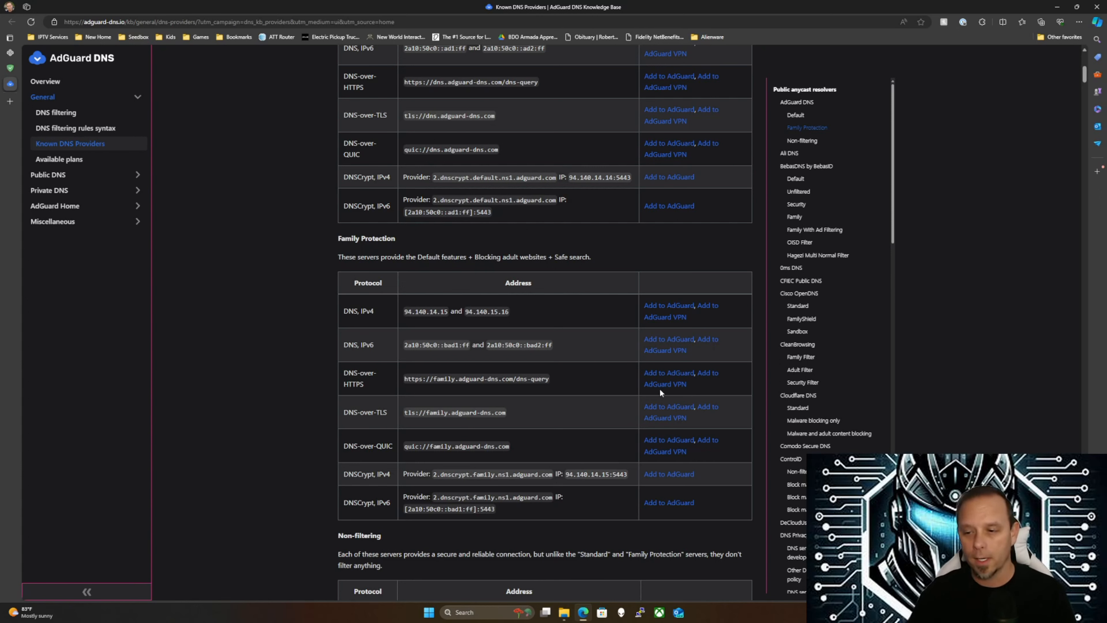
scroll(412, 330, up, 3)
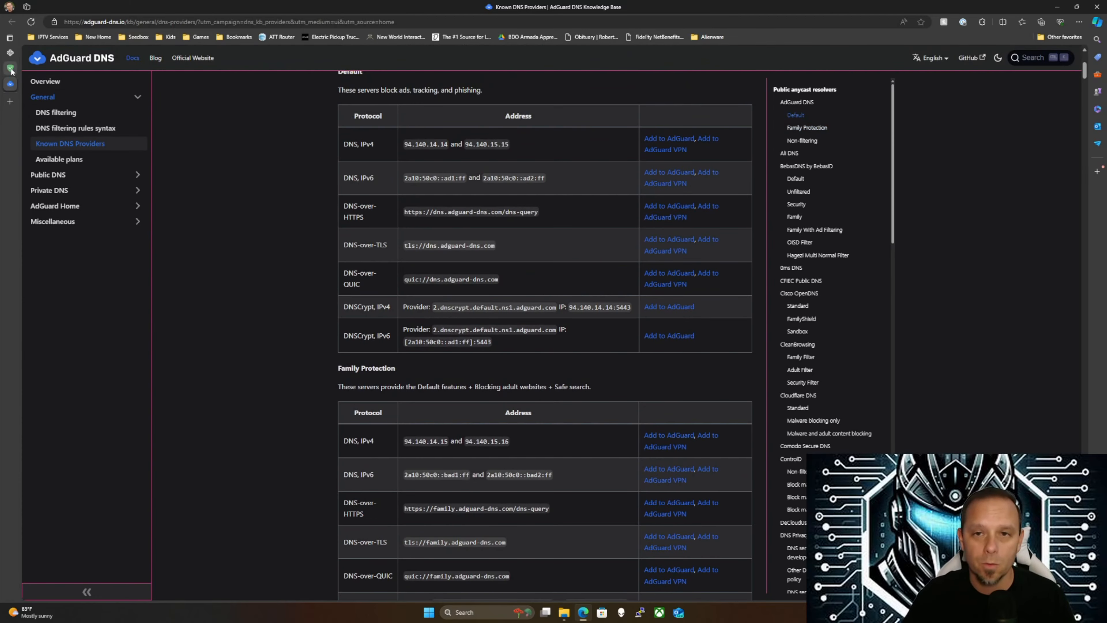
click(10, 69)
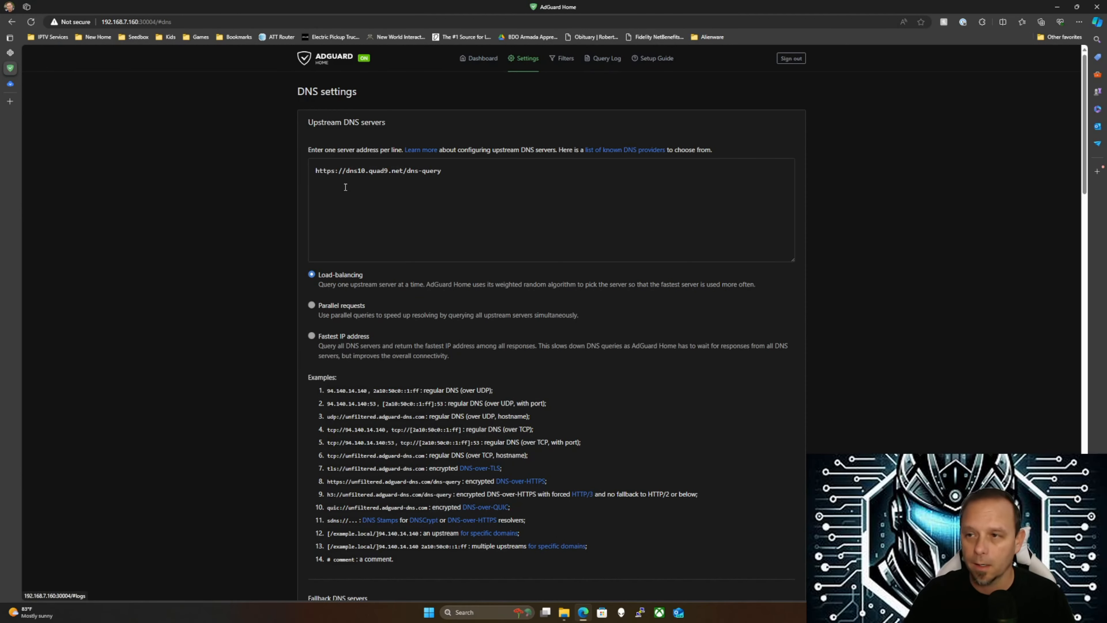
Maximize the second AdGuard Home window at 192.168.7.218, which shows the dns10.quad9.net upstream
drag(456, 171, 314, 170)
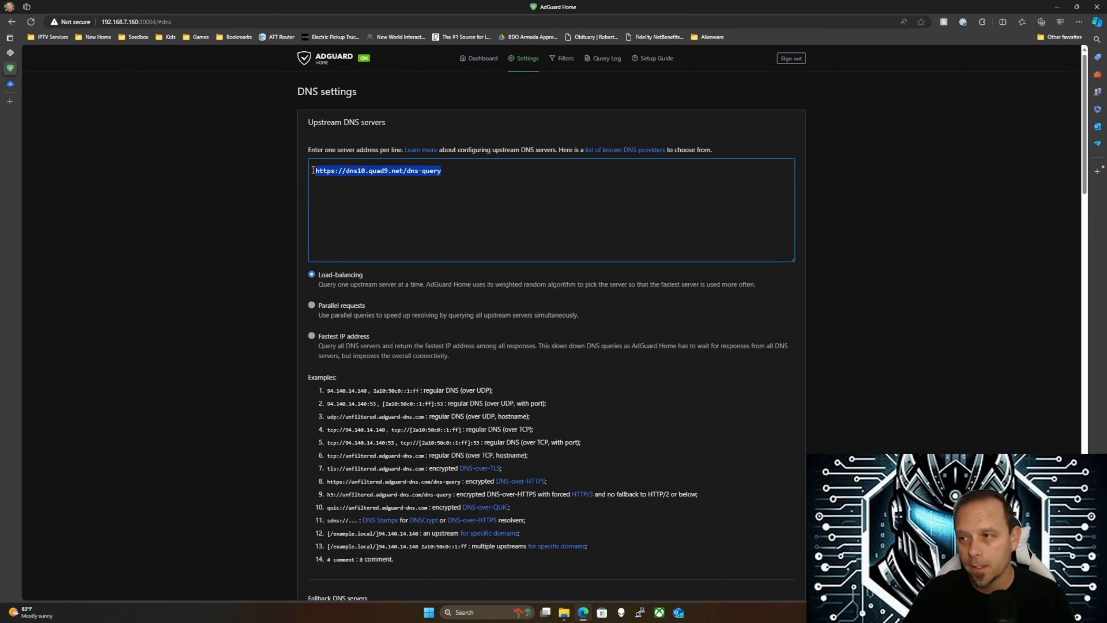
click(461, 171)
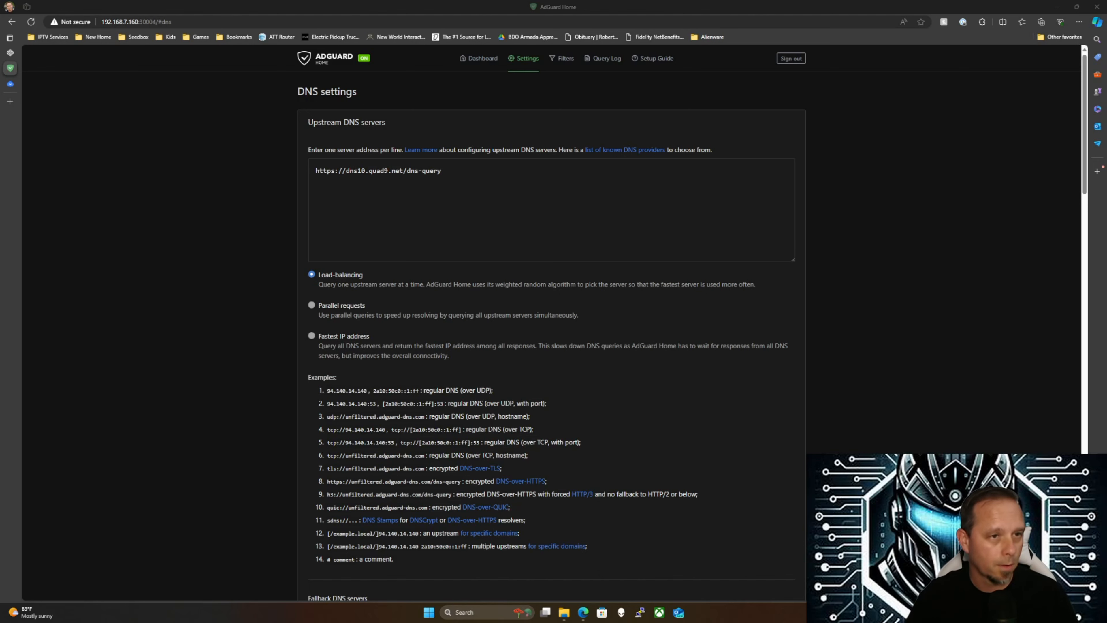
drag(0, 242, 563, 4)
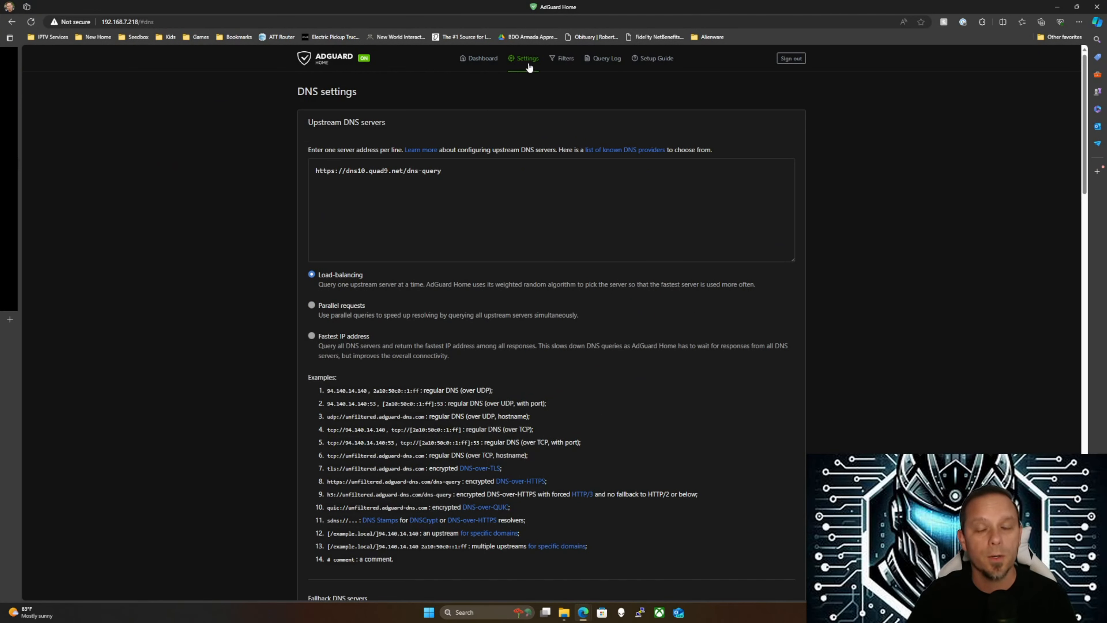
Visit DNS blocklists, then return to the 192.168.7.160 instance and open the Settings menu
drag(459, 178, 314, 172)
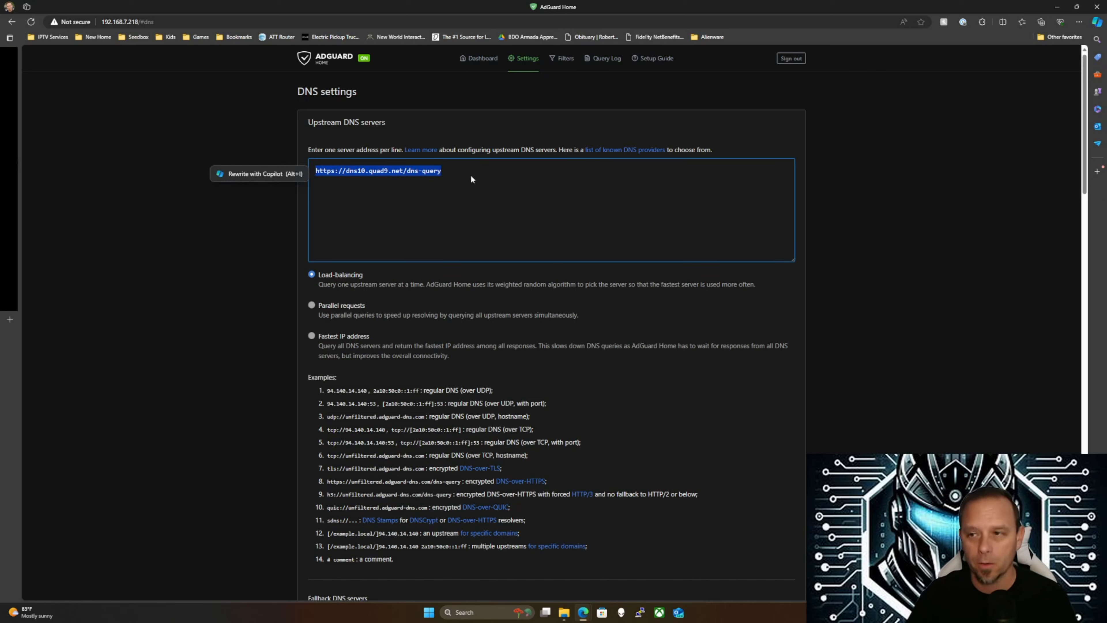
click(561, 62)
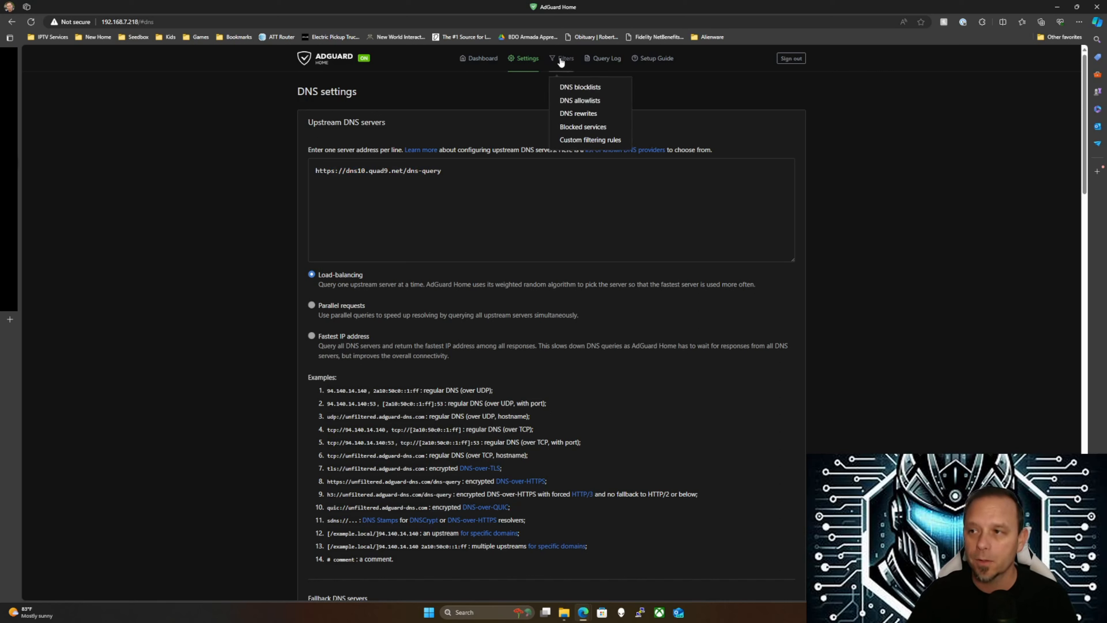
click(576, 86)
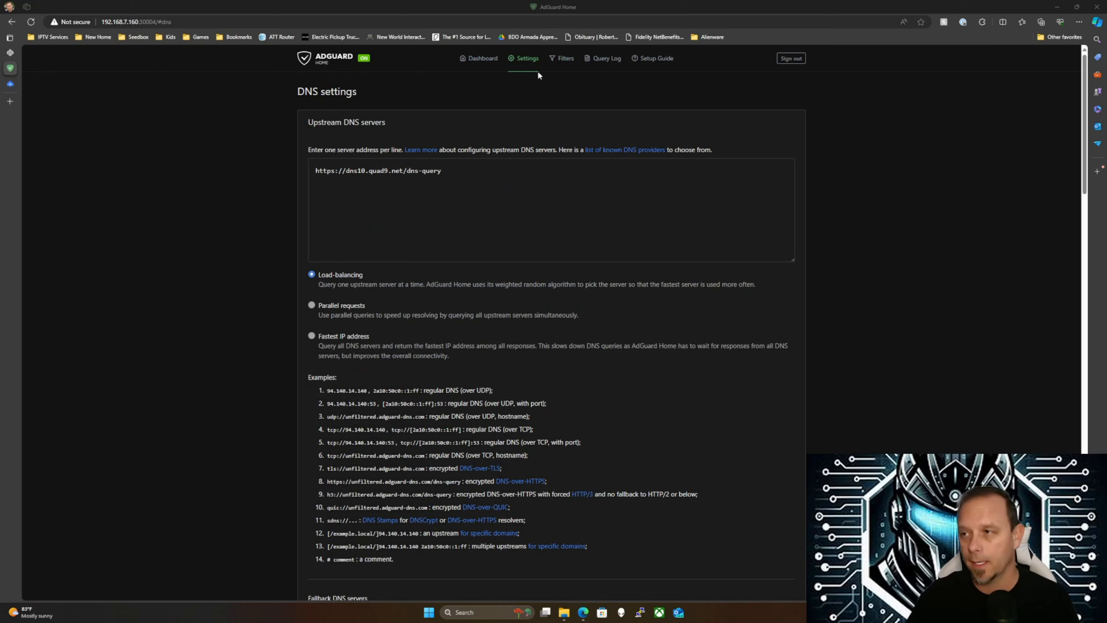
mouse_move(558, 59)
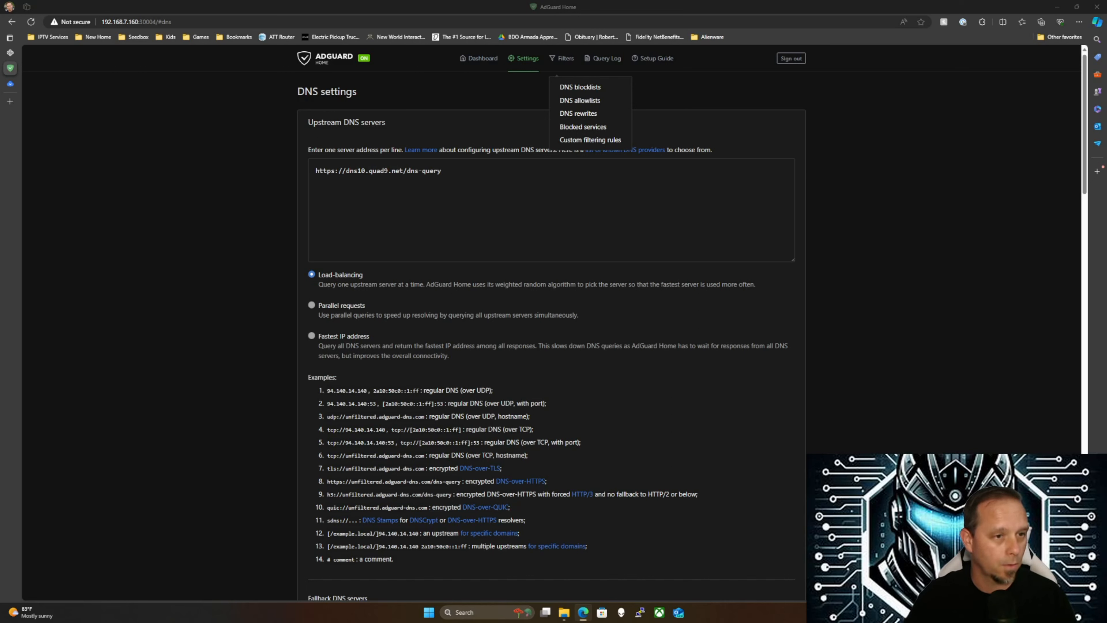
click(523, 61)
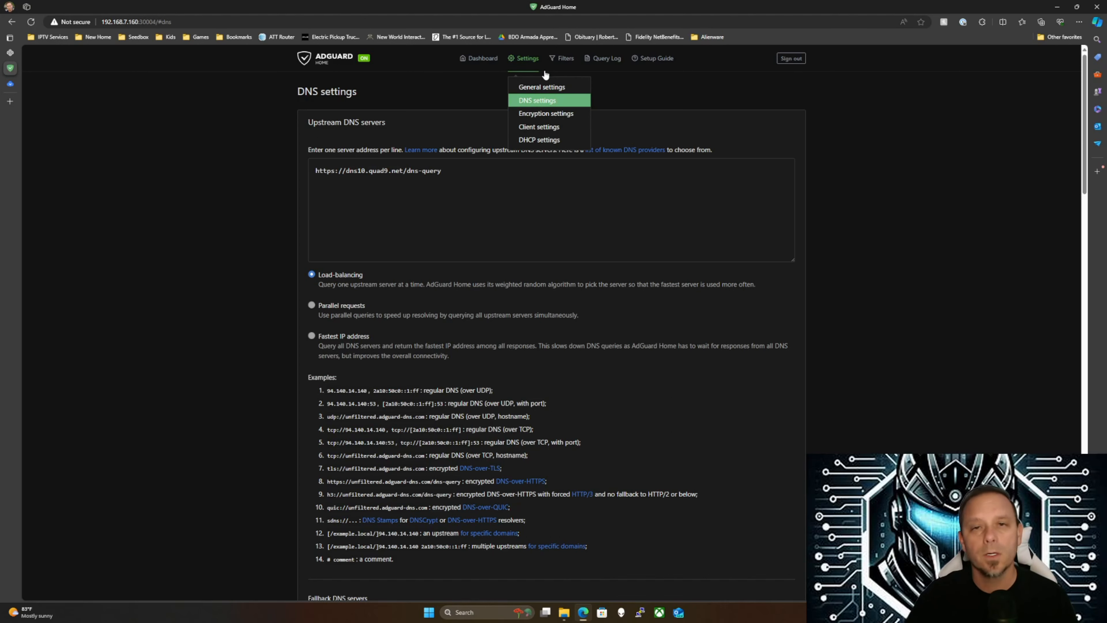
In Client settings, add and save persistent client CyberWarriorPC with identifier 192.168.7.156, no tags
click(538, 127)
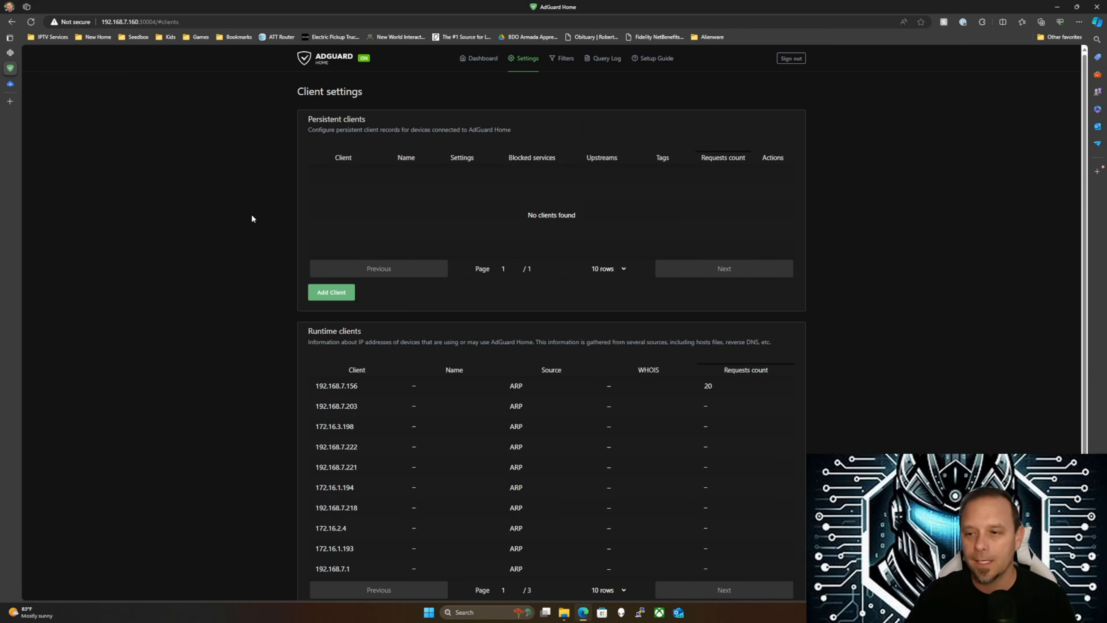
drag(337, 386, 431, 389)
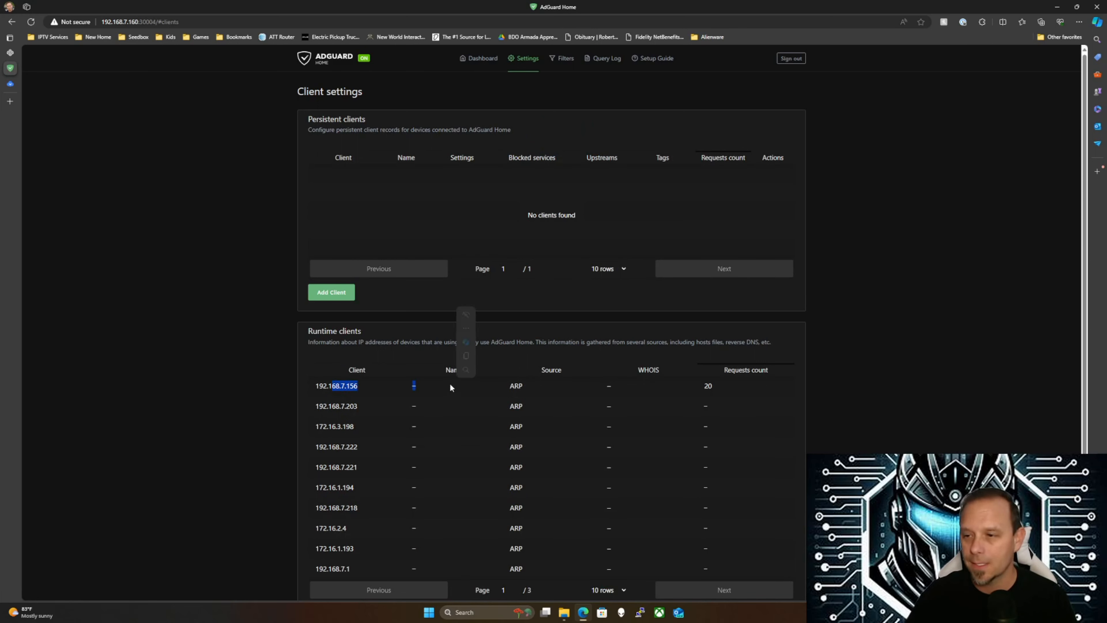
click(321, 292)
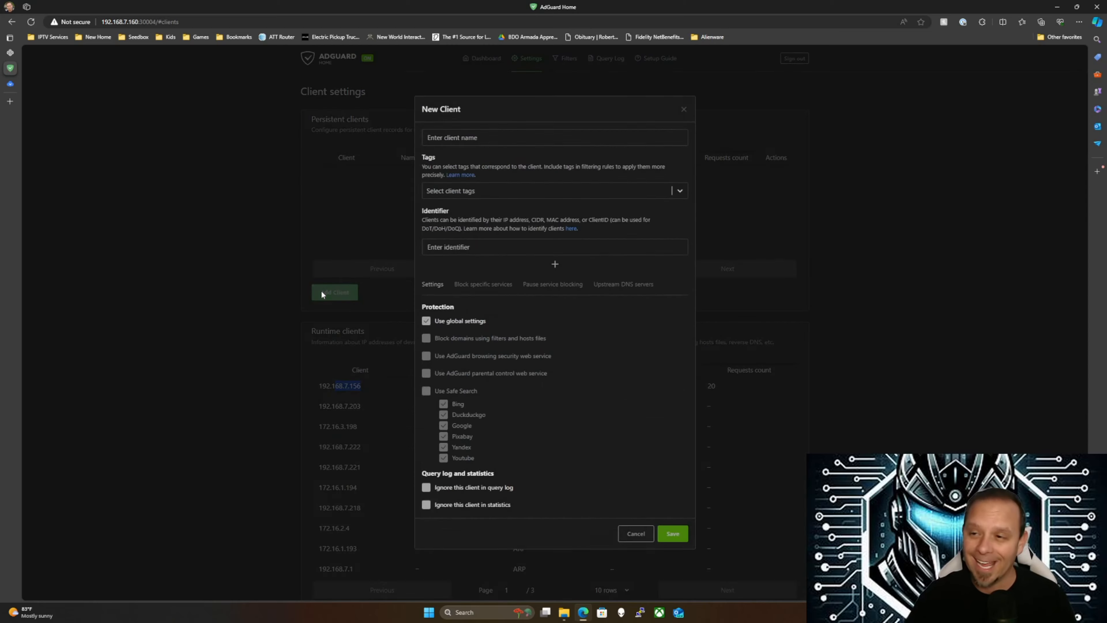
click(454, 137)
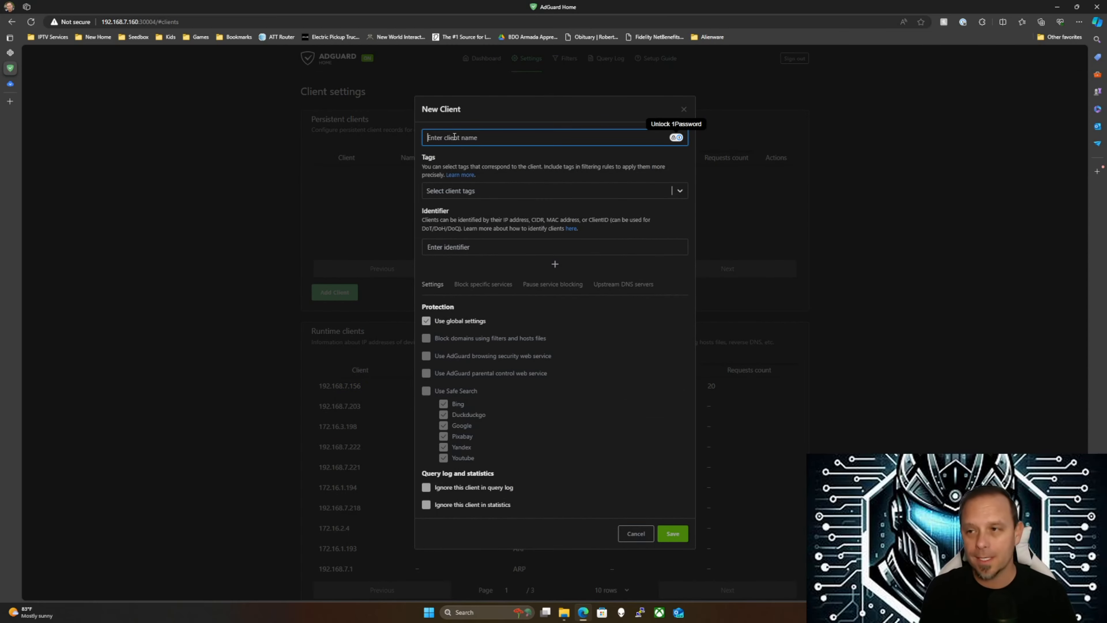
text(CyberWarri)
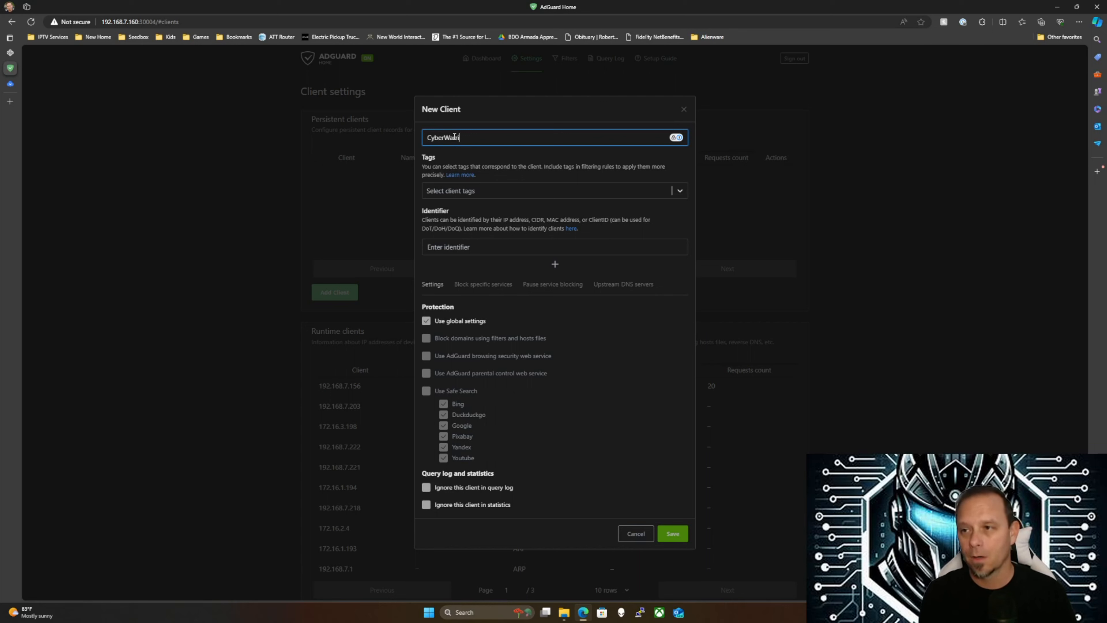
text(orPC)
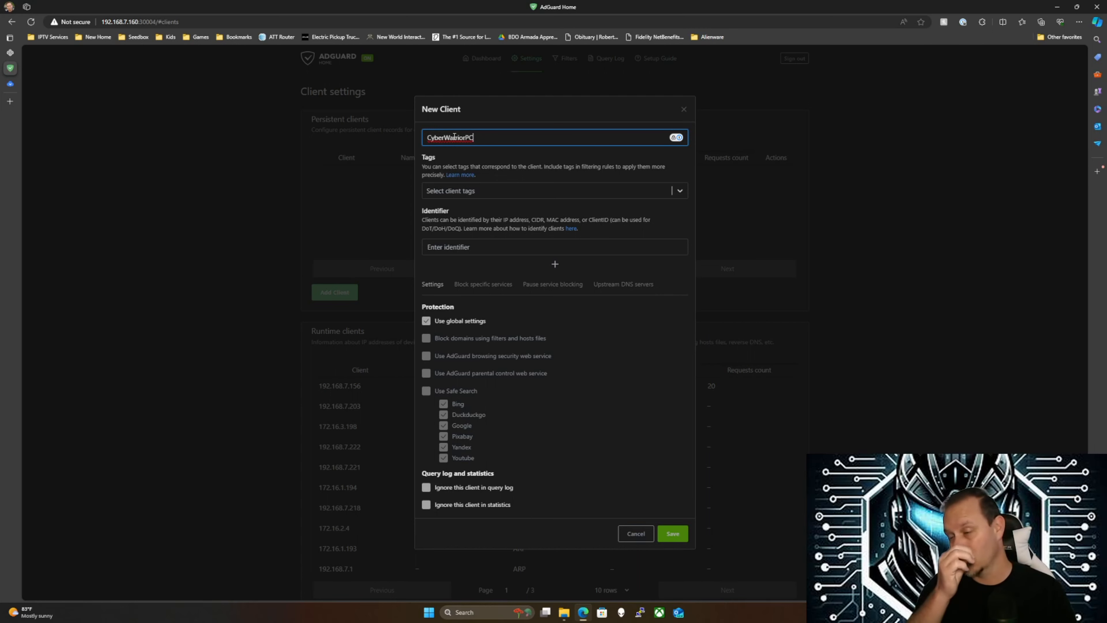
click(486, 193)
click(486, 192)
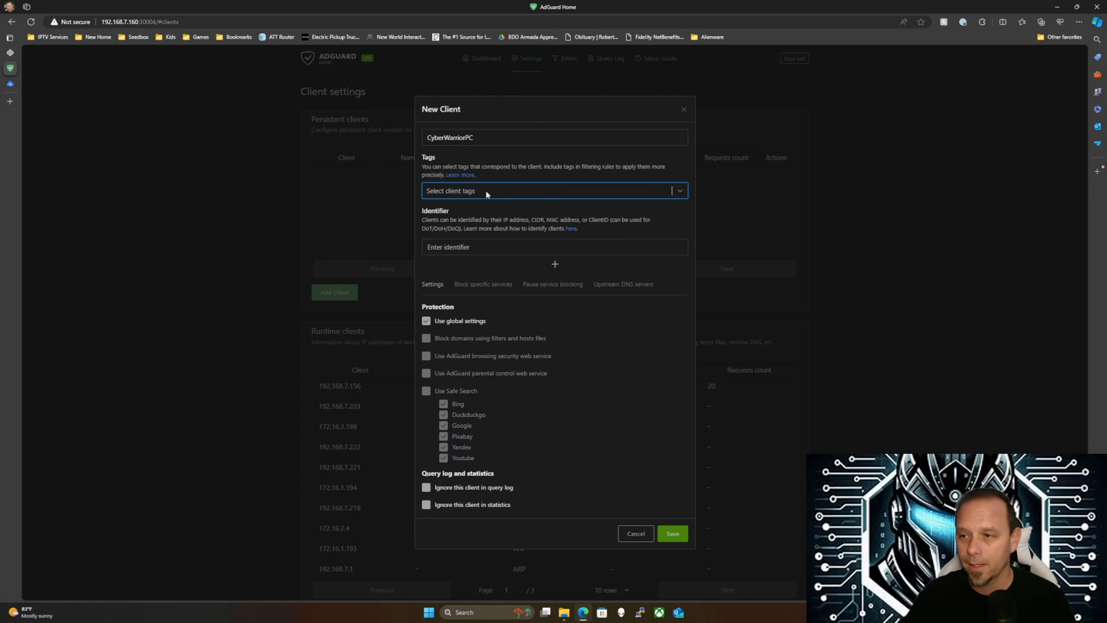
click(423, 248)
text(192.168.7.156)
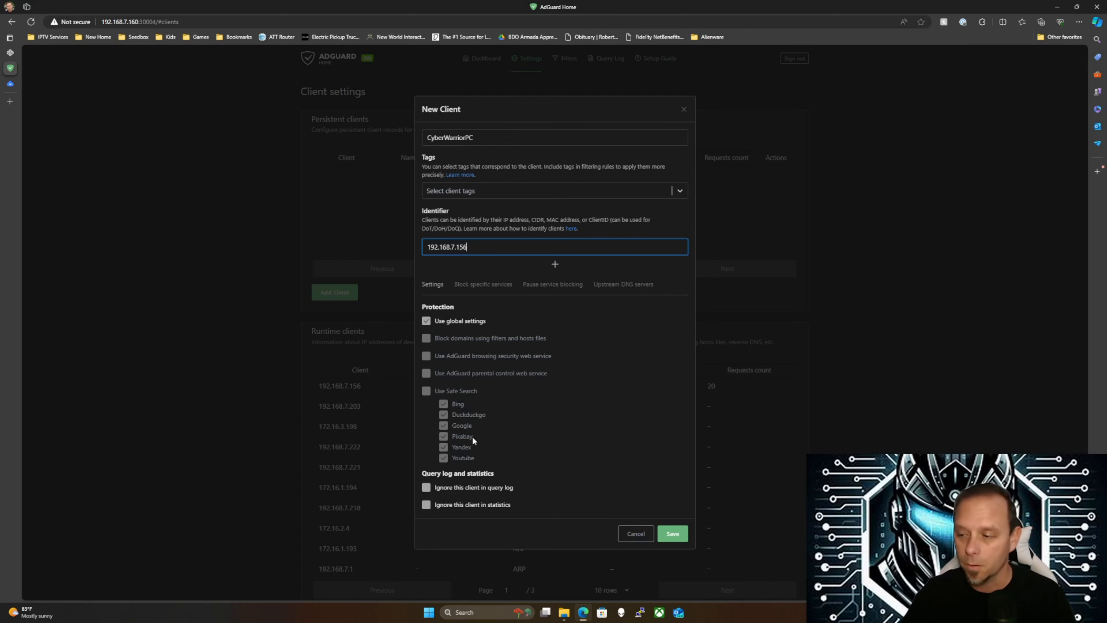
click(680, 535)
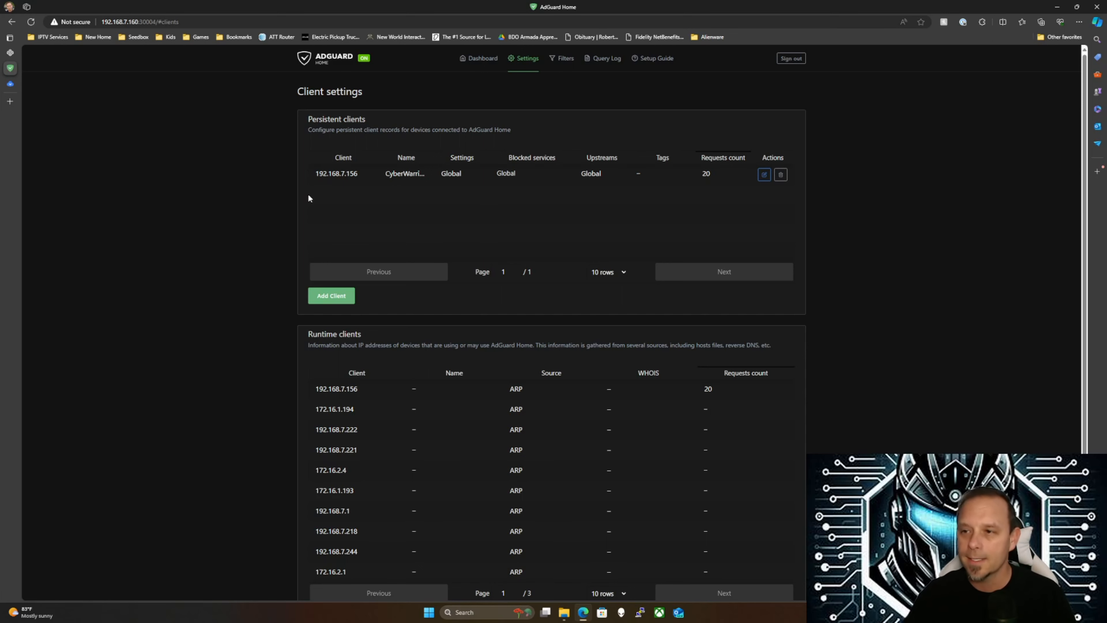
Search the Query Log for CyberWarriorPC, review its 192.168.7.156 requests, then clear the search
click(604, 58)
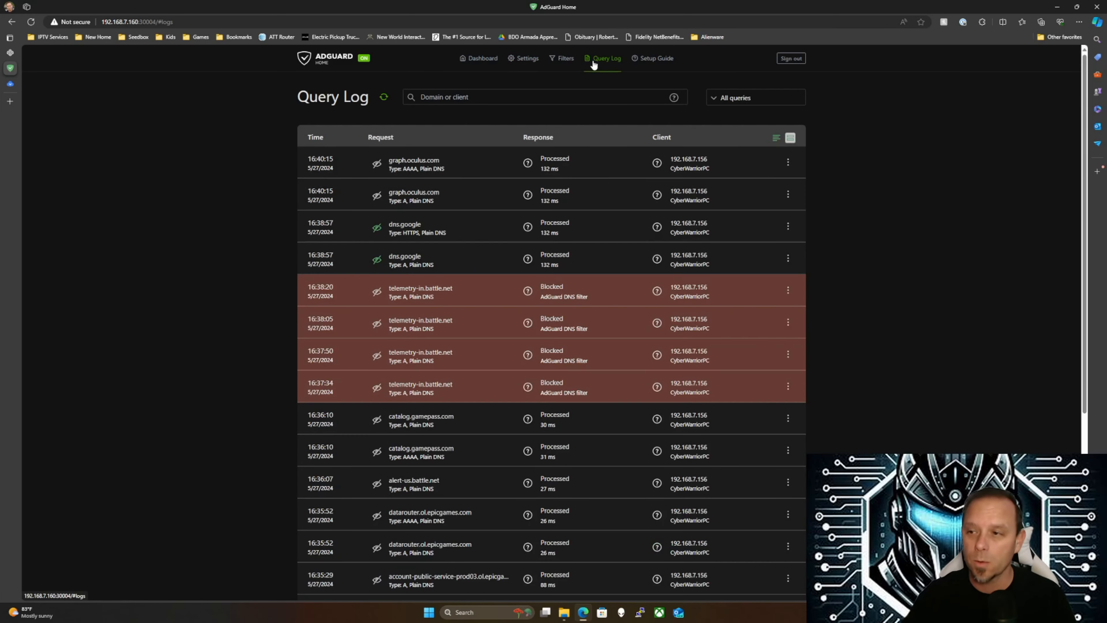
click(466, 98)
text(dybe)
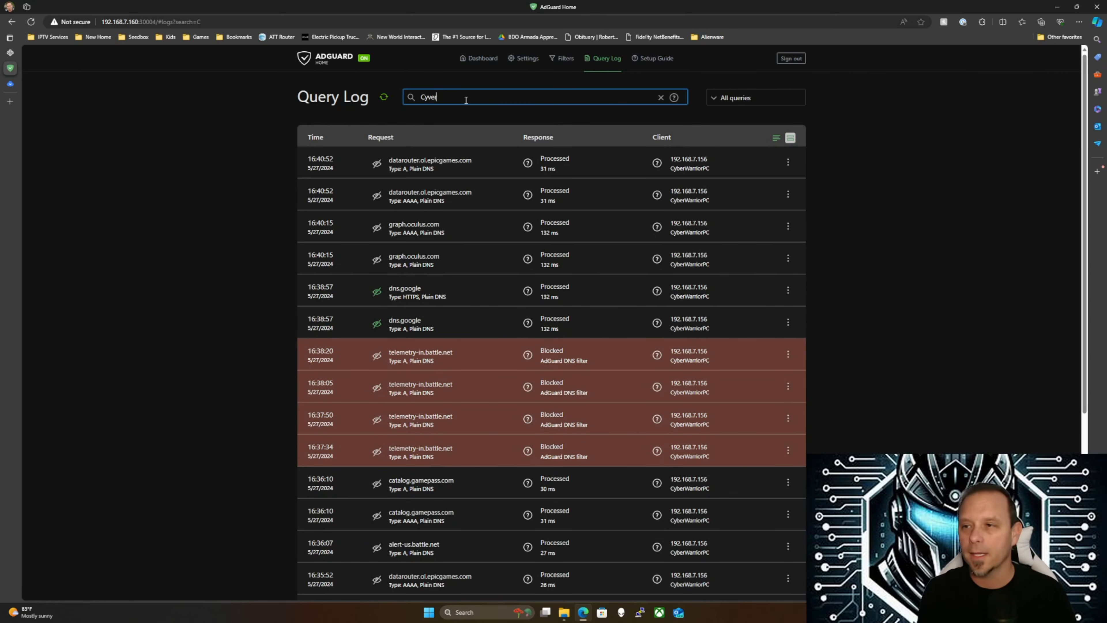
text(rWarriorPC)
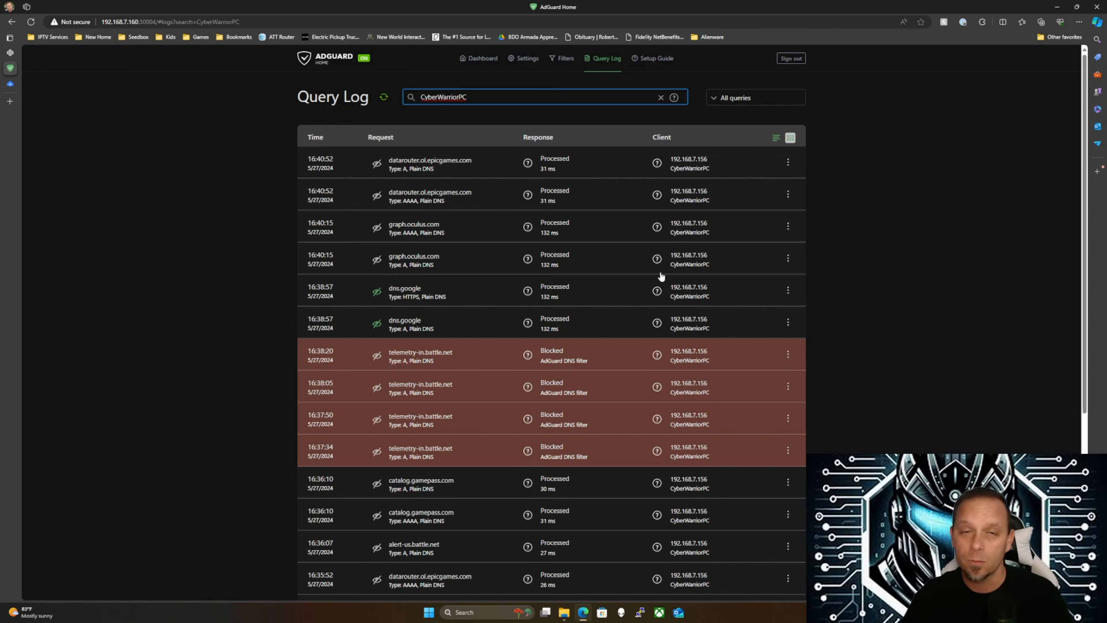
scroll(653, 334, down, 5)
scroll(656, 332, up, 5)
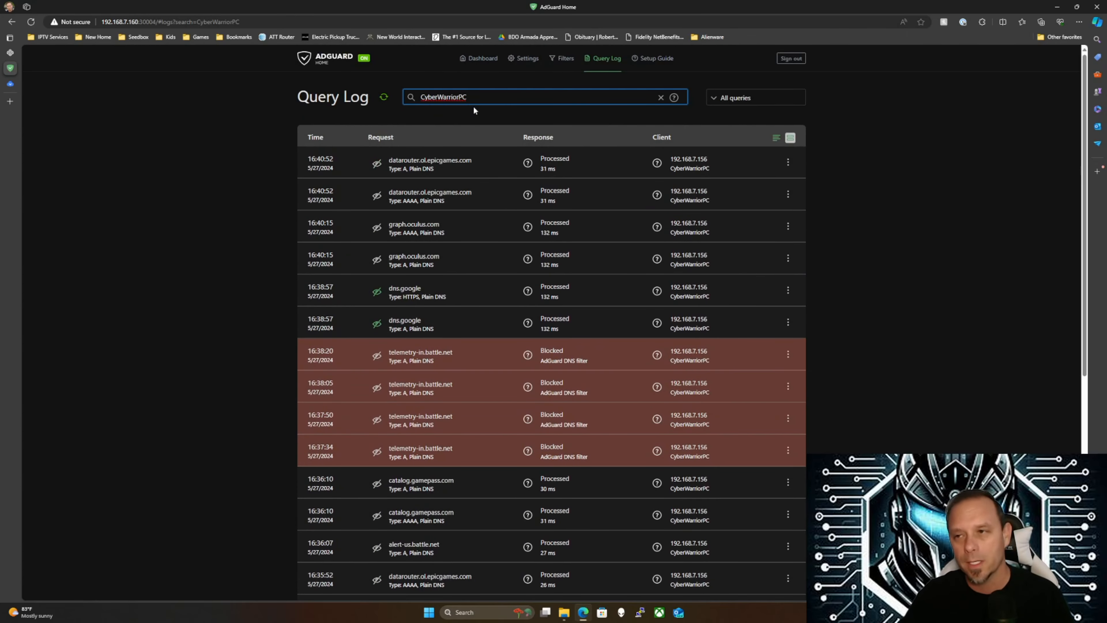
click(383, 97)
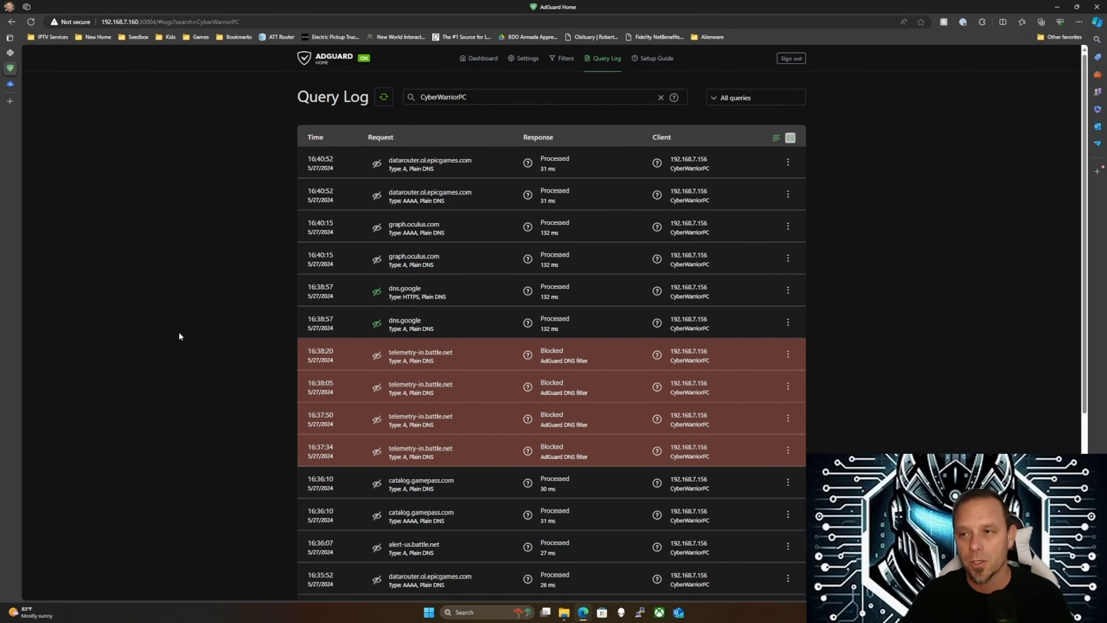
click(660, 98)
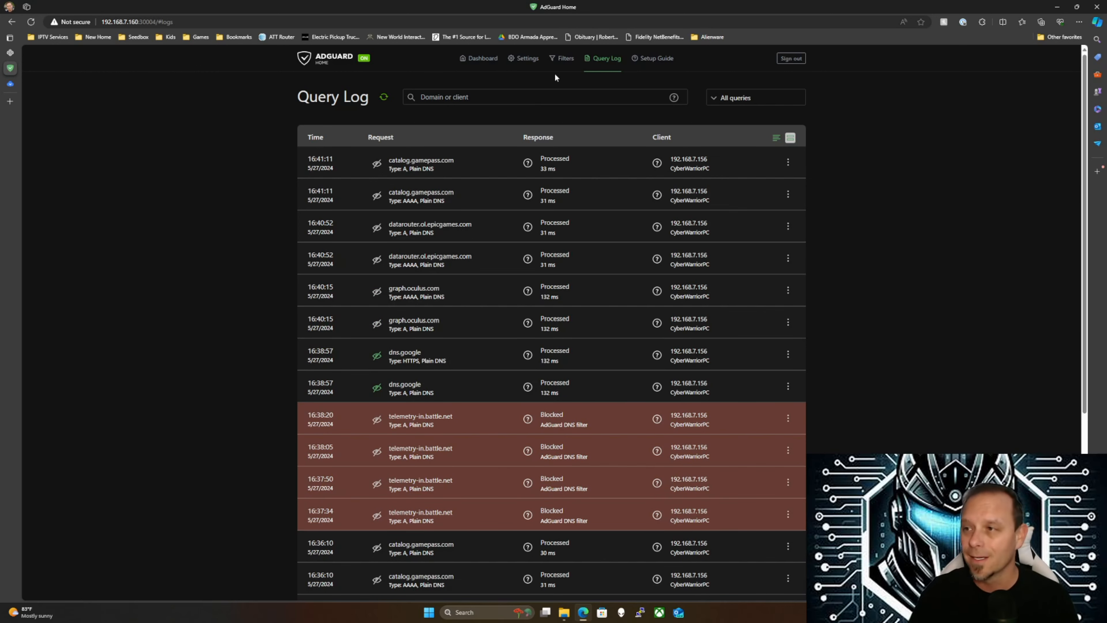
On the DNS blocklists page, start a new blocklist and choose 'Choose from the list'
mouse_move(562, 60)
click(581, 89)
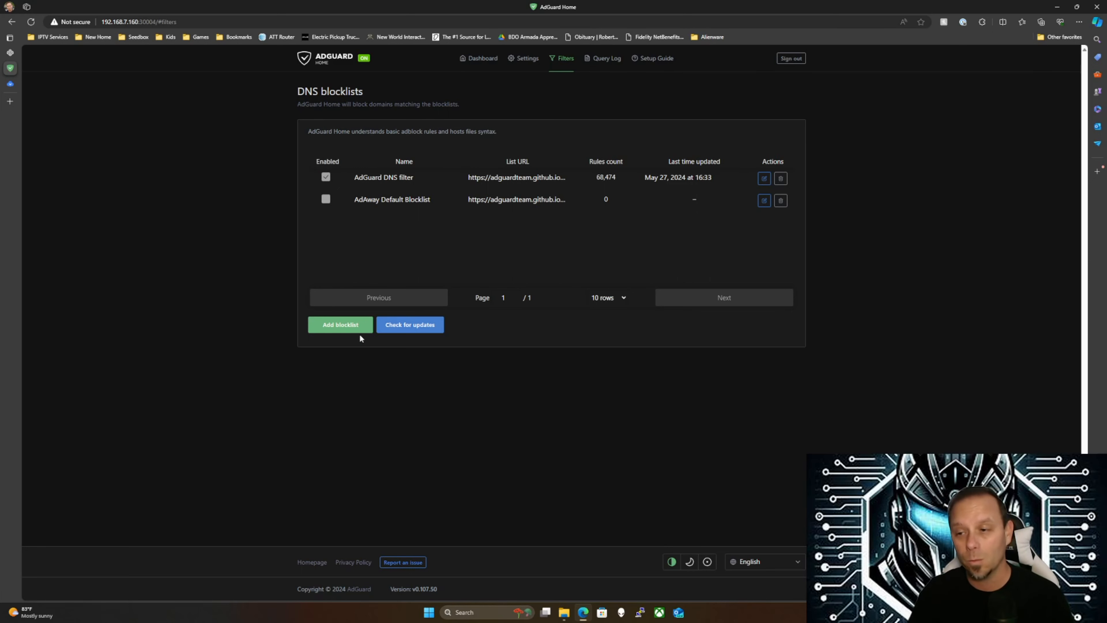
click(324, 326)
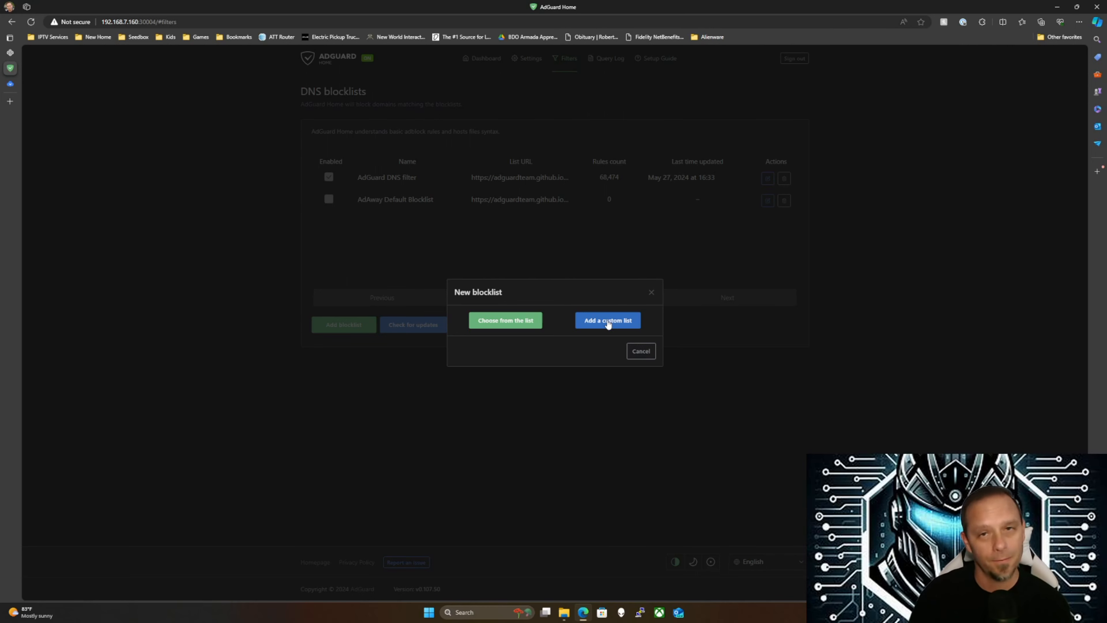
click(518, 322)
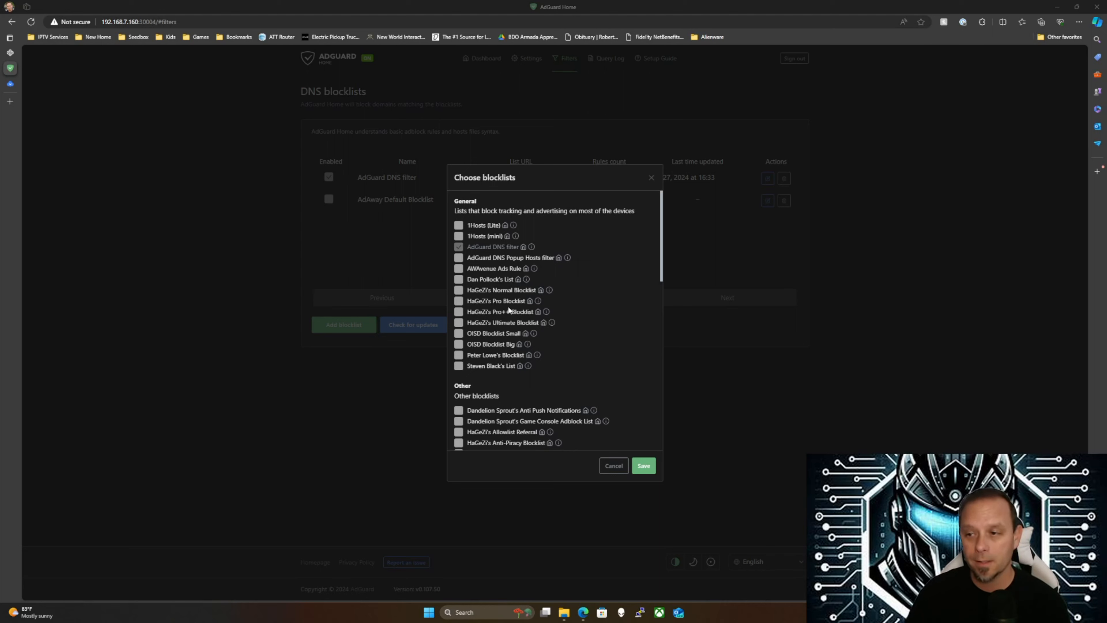
click(547, 311)
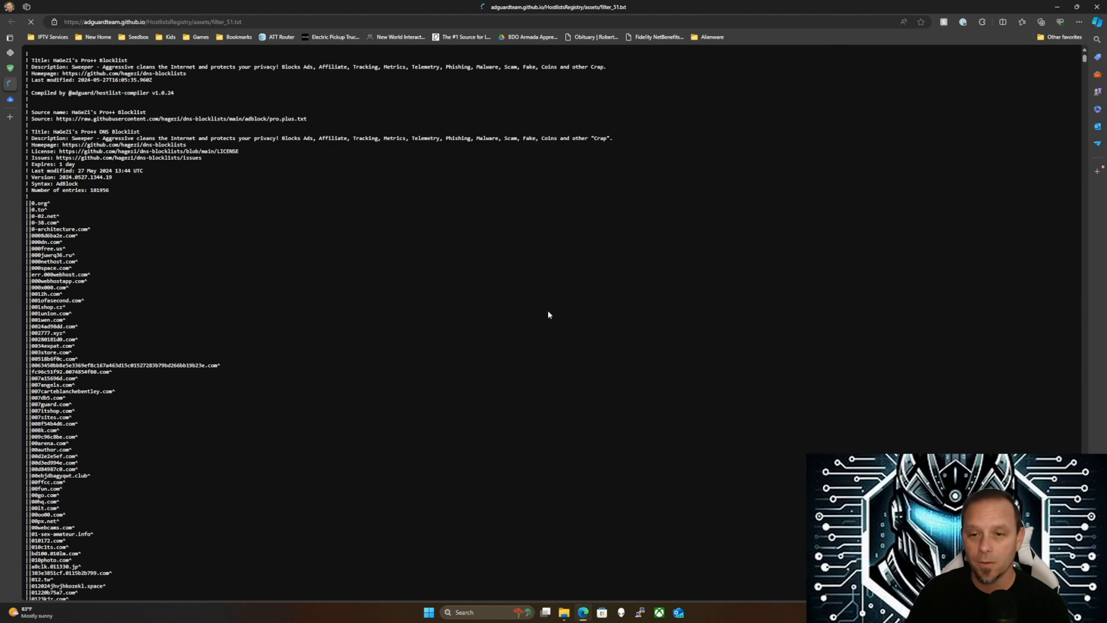
scroll(129, 222, down, 5)
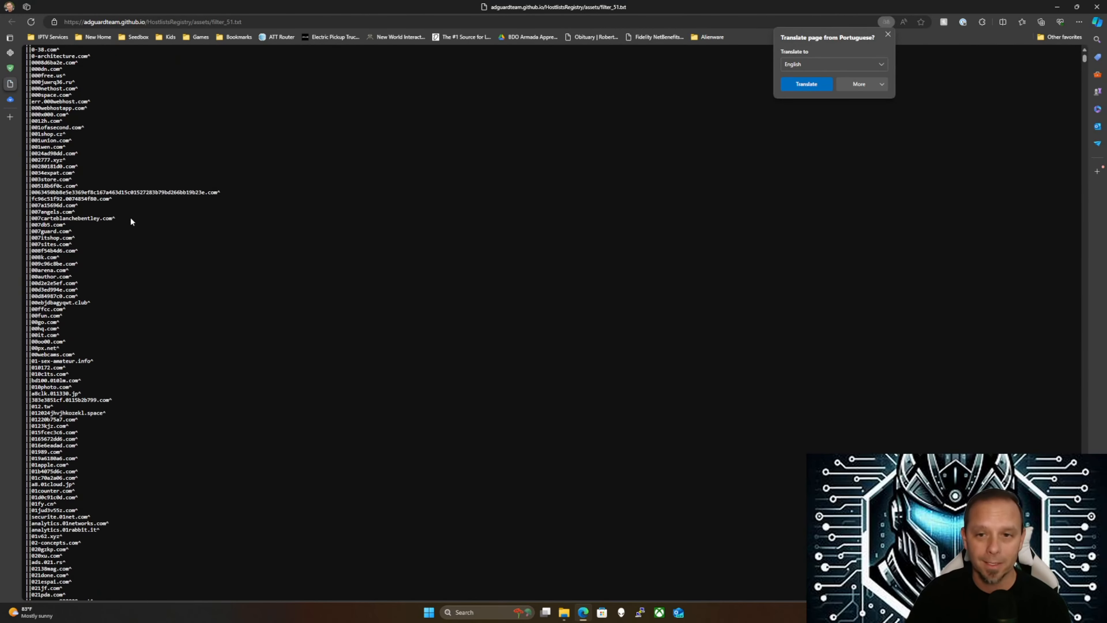
scroll(131, 222, up, 5)
click(887, 35)
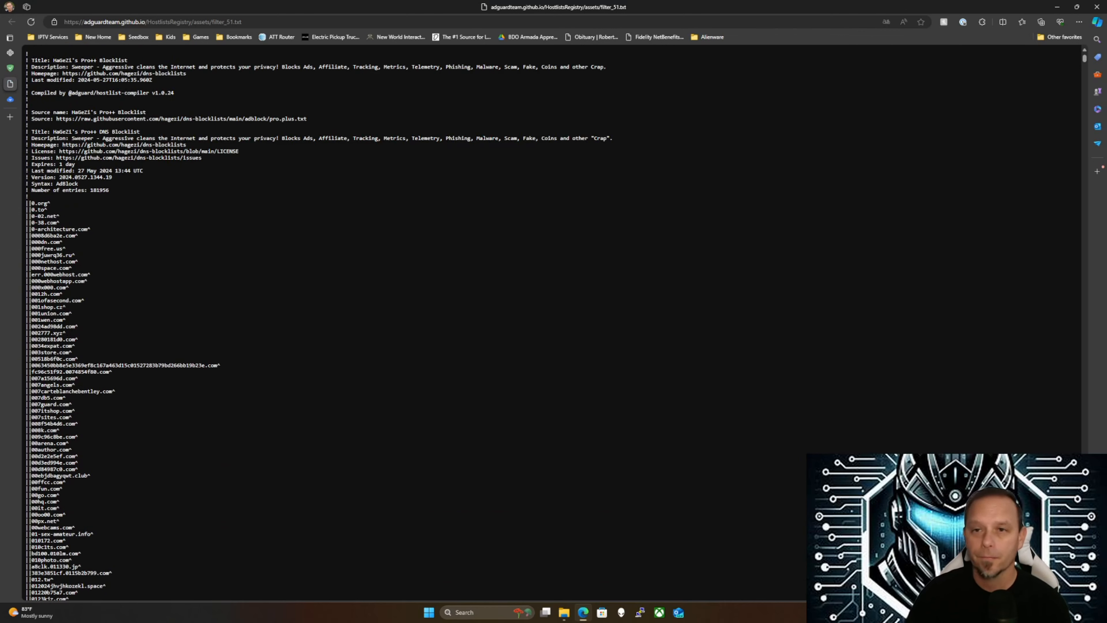
mouse_move(27, 85)
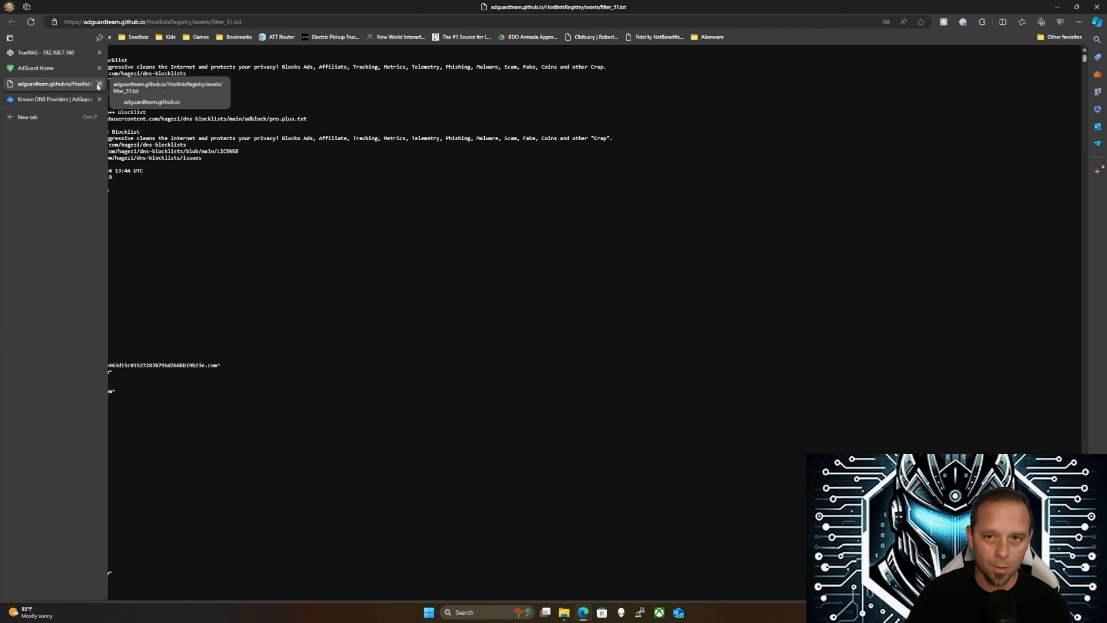
click(99, 83)
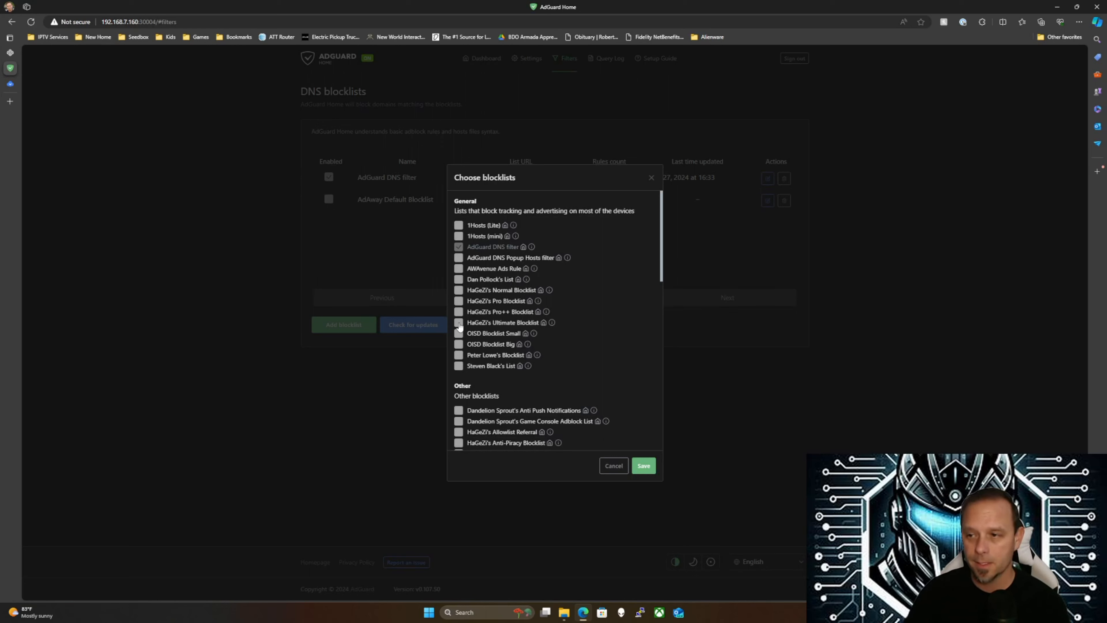
Browse the catalogue and save with HaGeZi's Ultimate Blocklist selected
scroll(482, 370, down, 2)
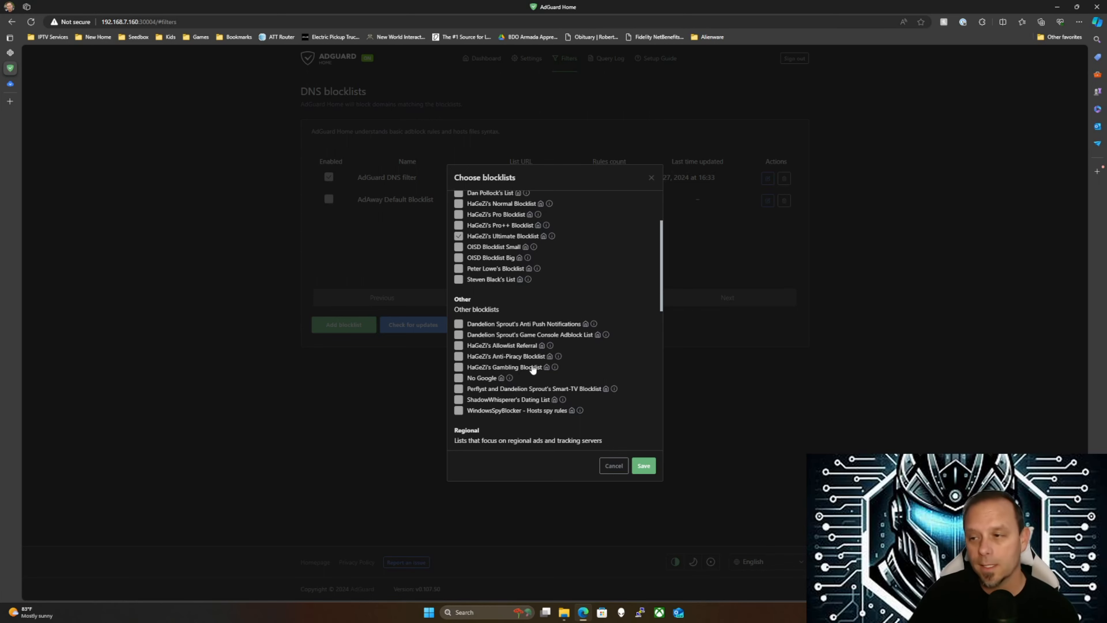
scroll(537, 349, down, 4)
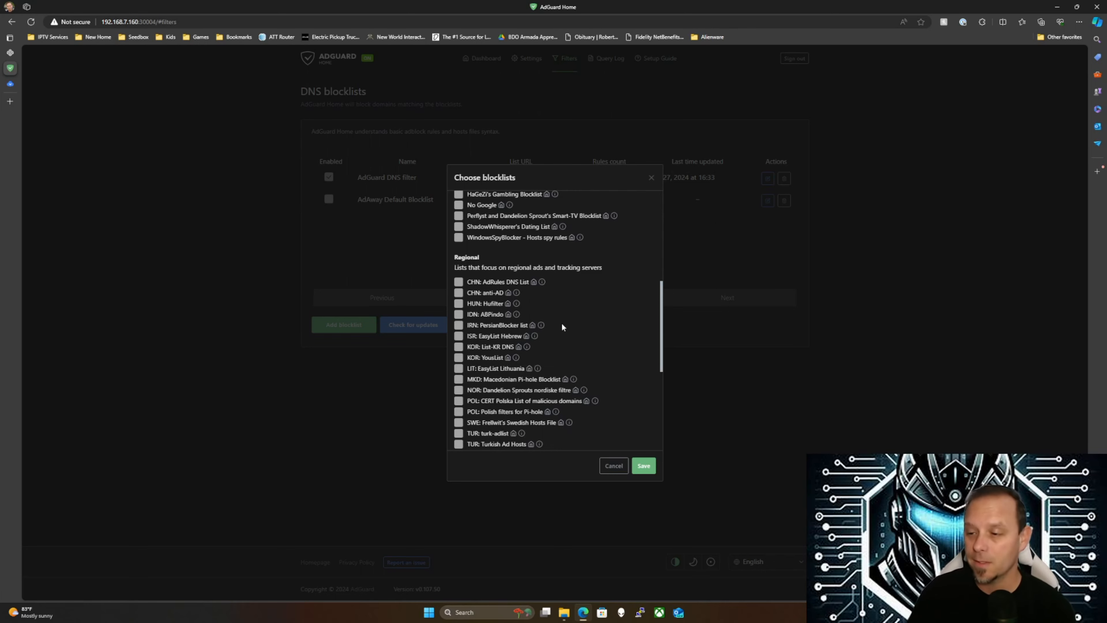
scroll(559, 355, up, 5)
scroll(562, 362, up, 1)
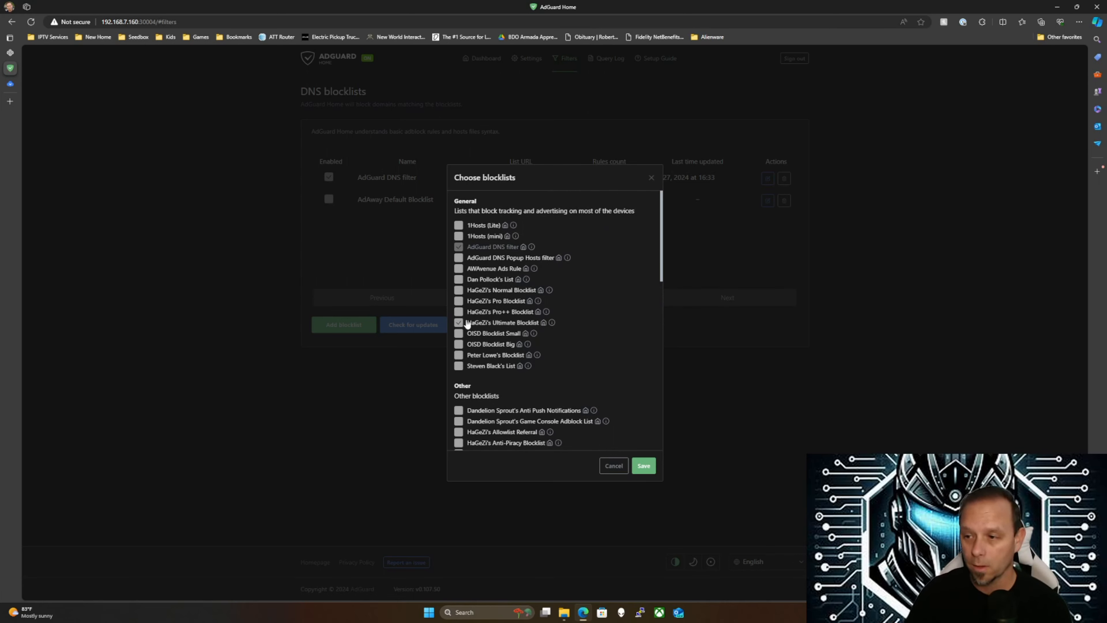
click(644, 466)
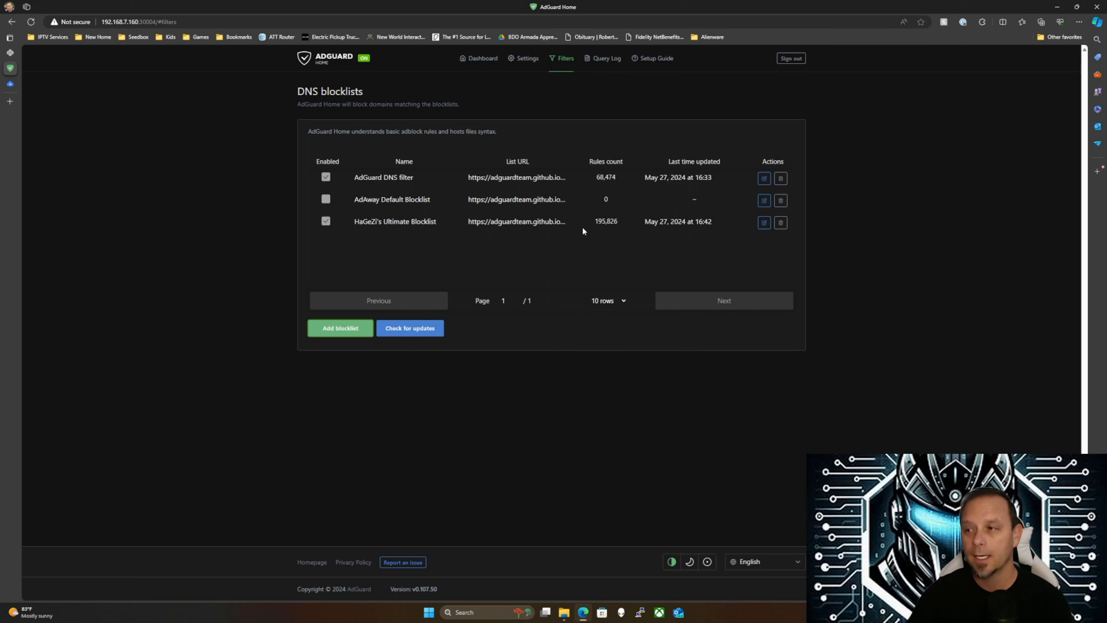
drag(605, 223, 617, 223)
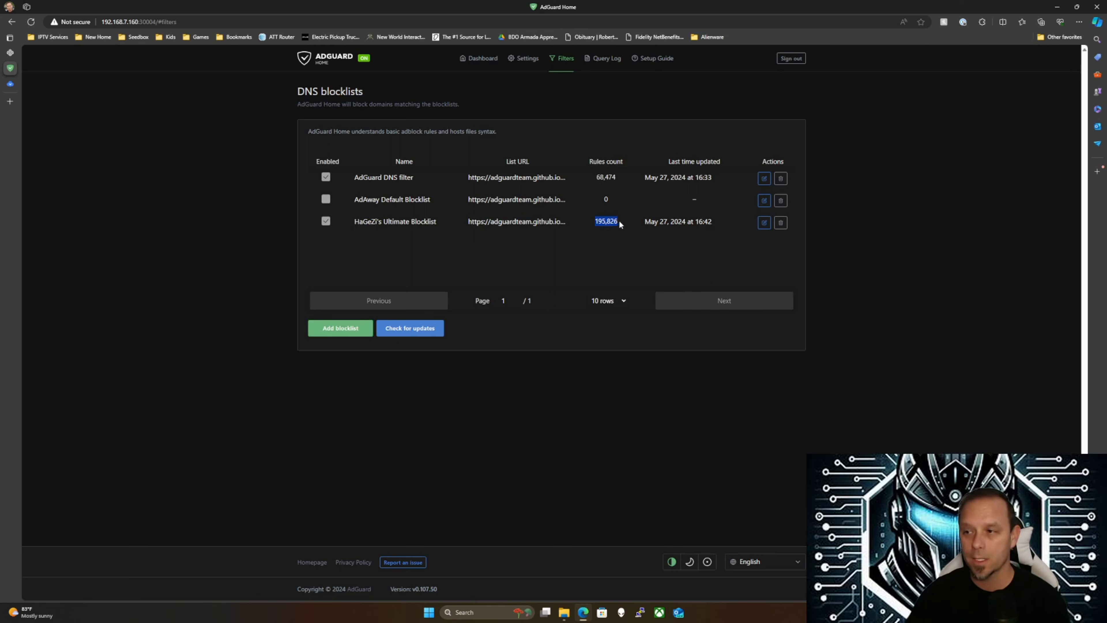
click(604, 224)
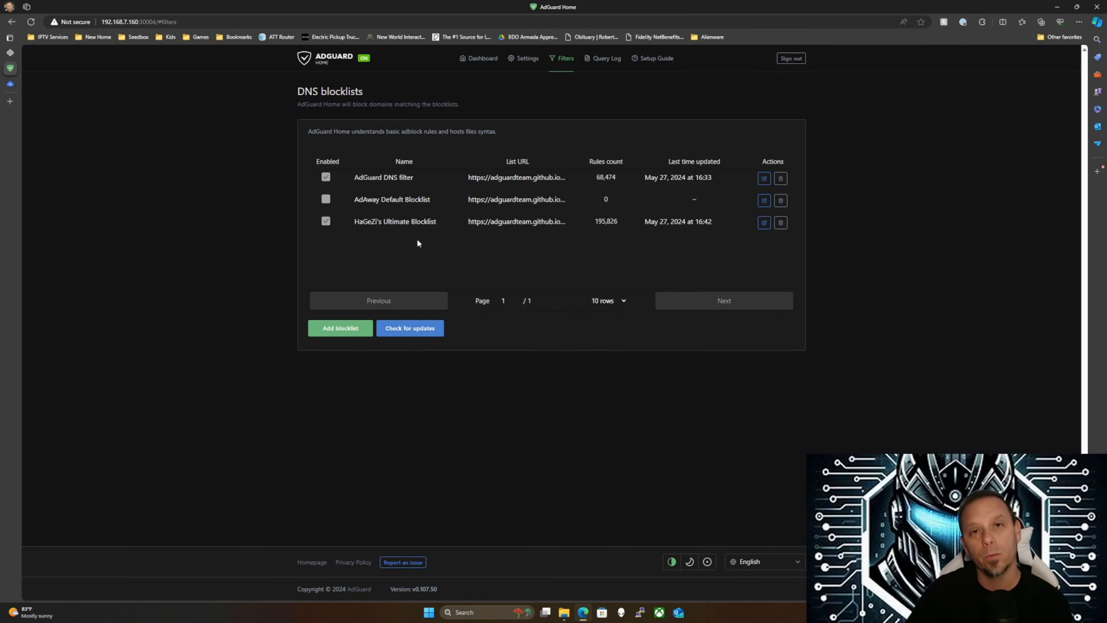
Open the Query Log and inspect the actions menu of a blocked telemetry-in.battle.net request
click(609, 60)
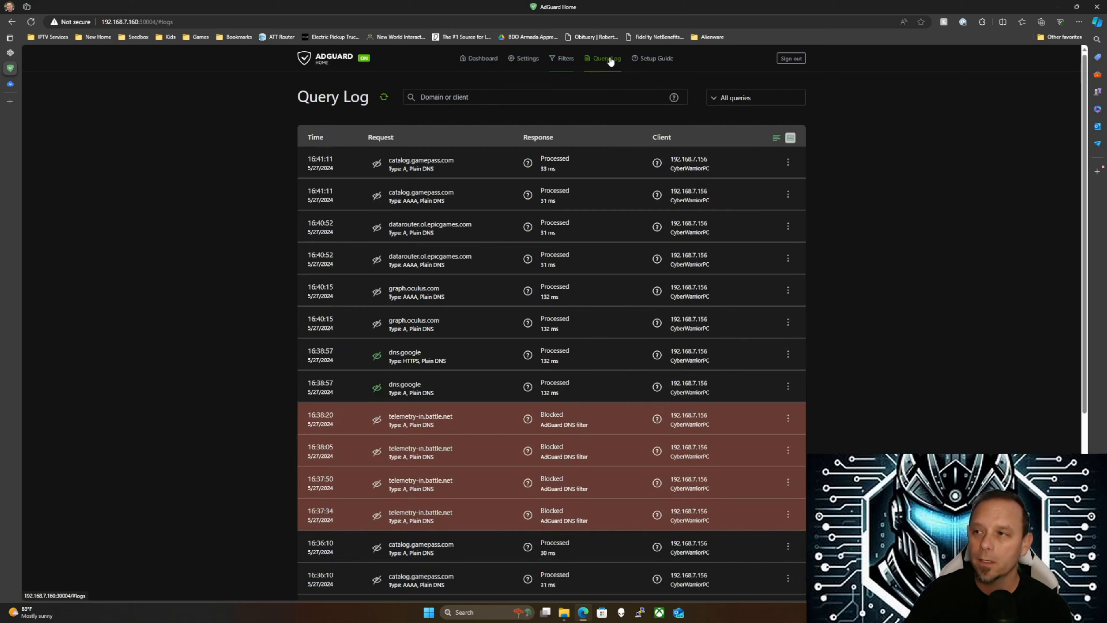
scroll(394, 311, down, 3)
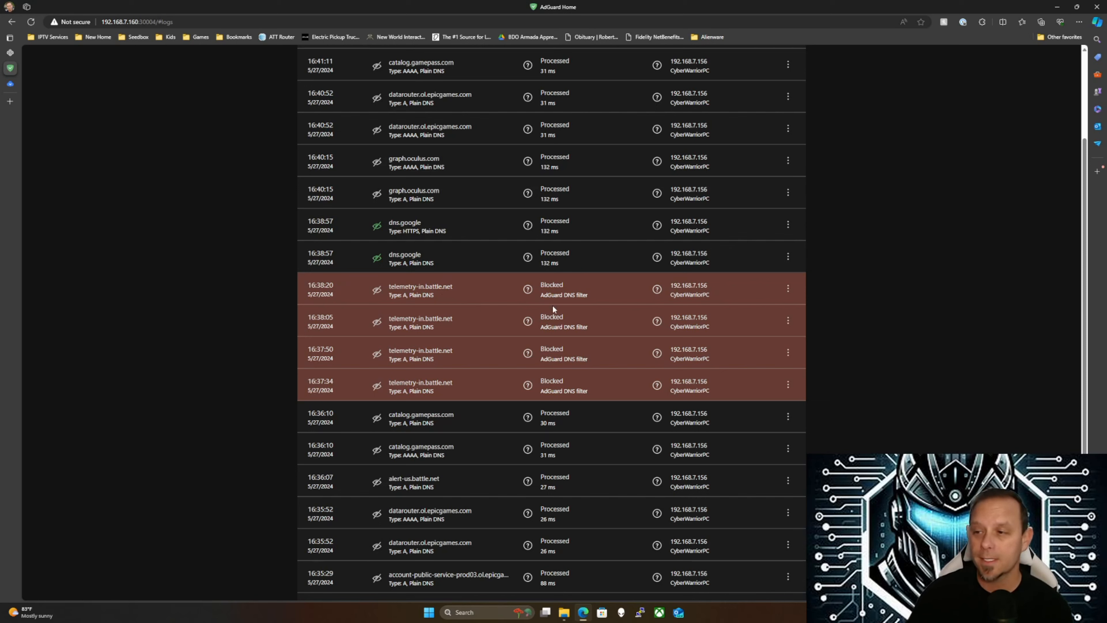
click(788, 289)
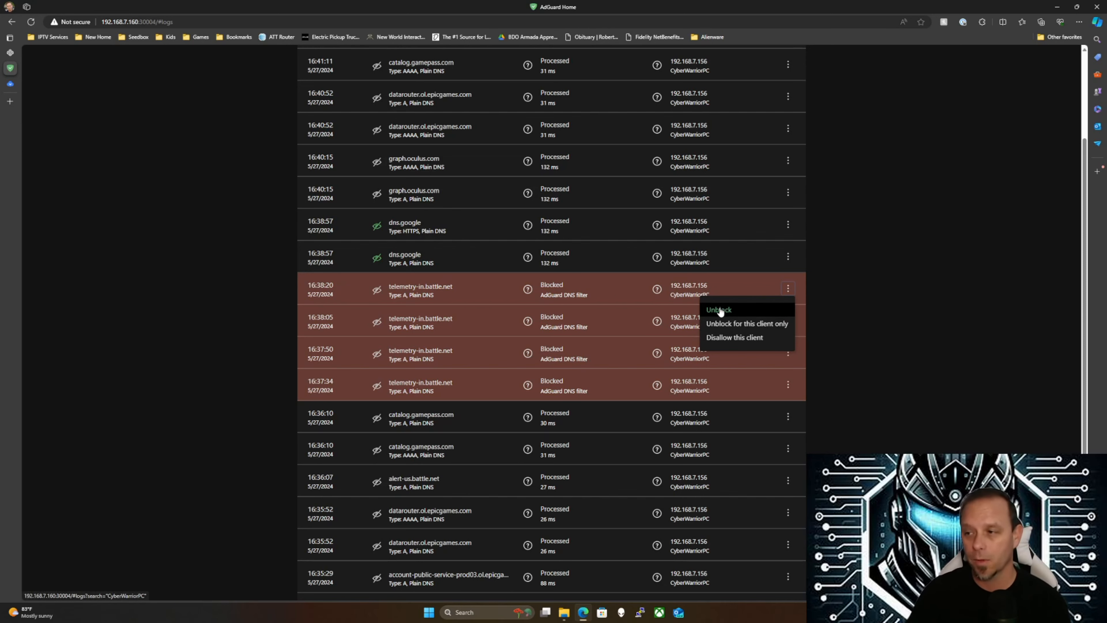
click(694, 348)
scroll(646, 389, up, 3)
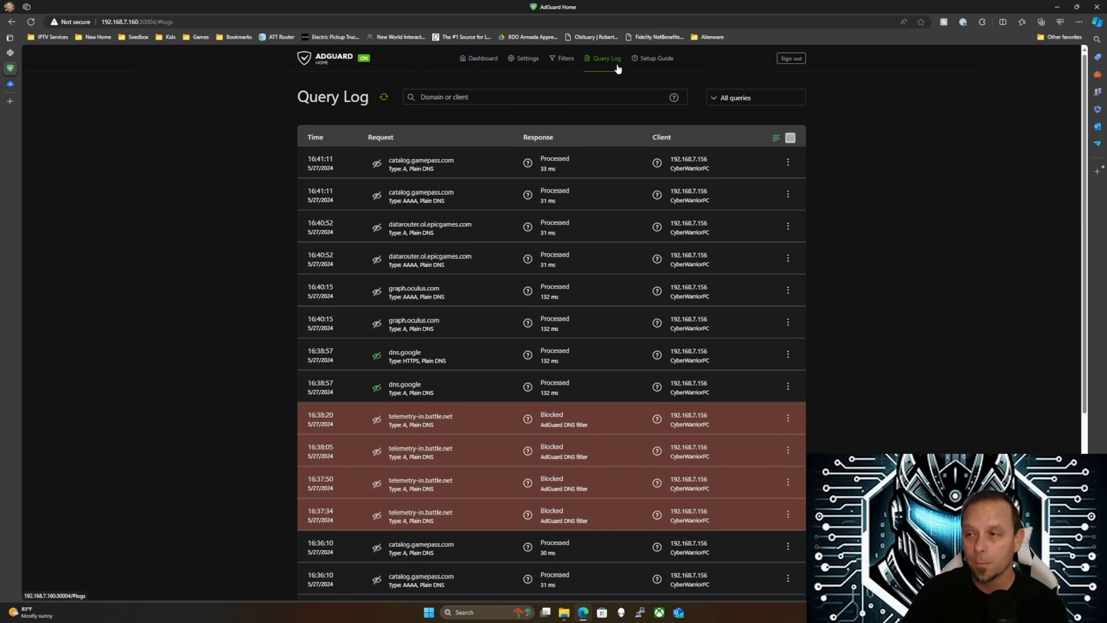
Visit Blocked services, then go to the Custom filtering rules page
mouse_move(570, 62)
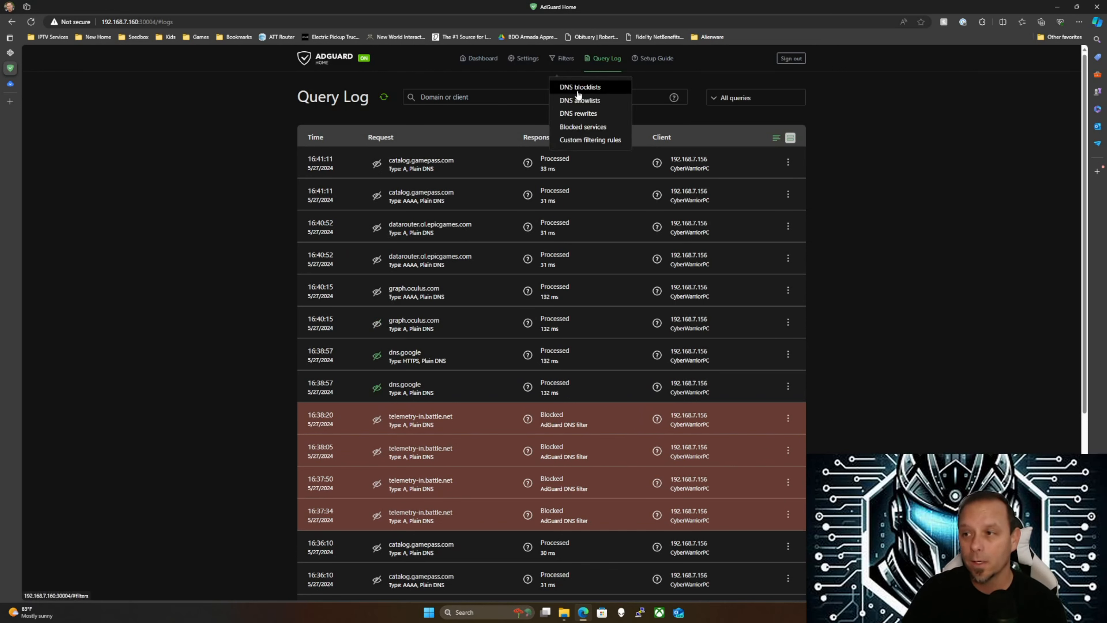
click(576, 128)
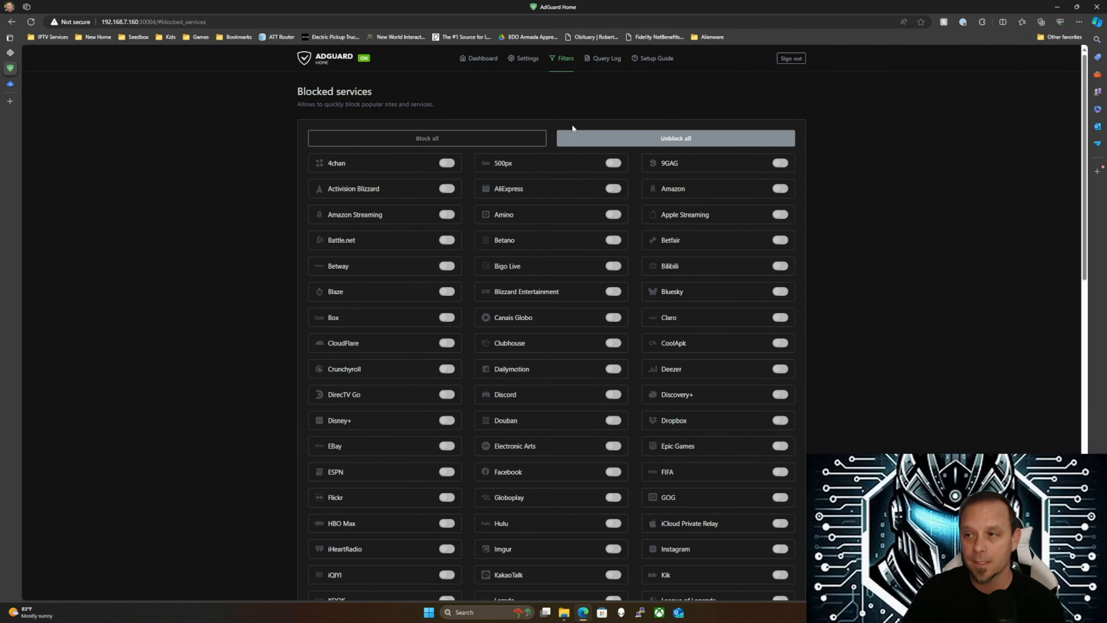
mouse_move(569, 65)
click(580, 140)
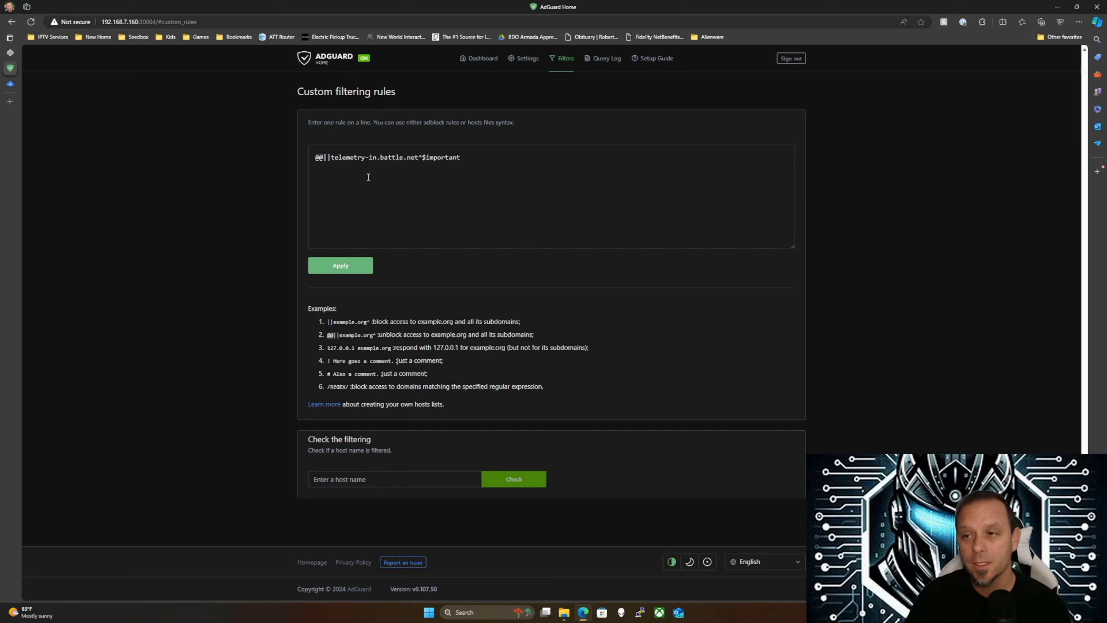
Highlight the @@||telemetry-in.battle.net^$important rule and its @@ prefix, then move to line two
drag(316, 162, 464, 160)
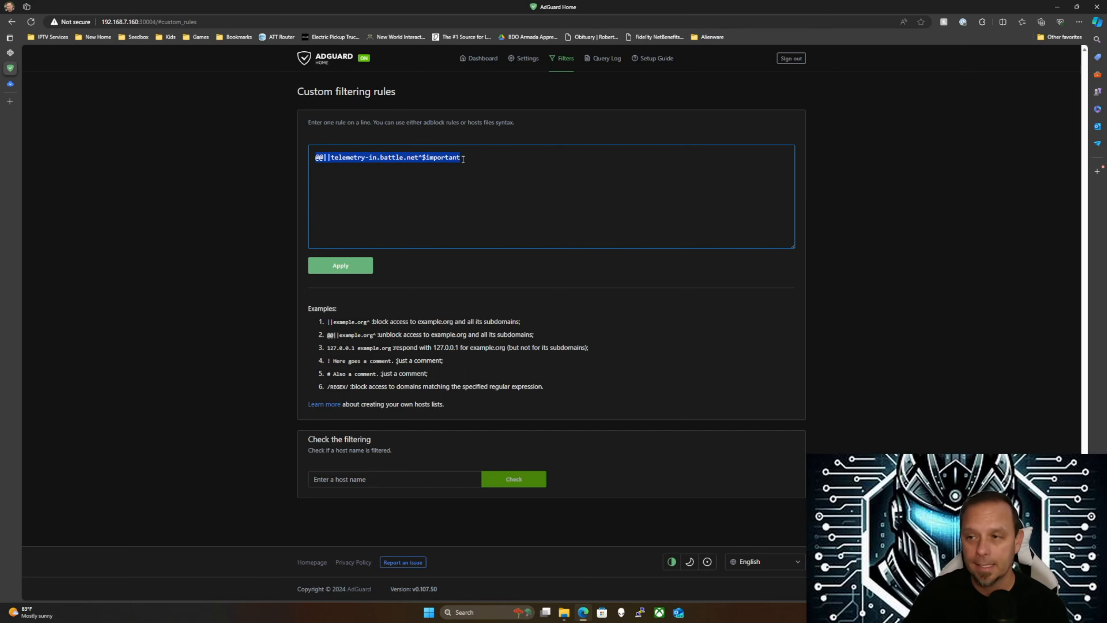
click(320, 159)
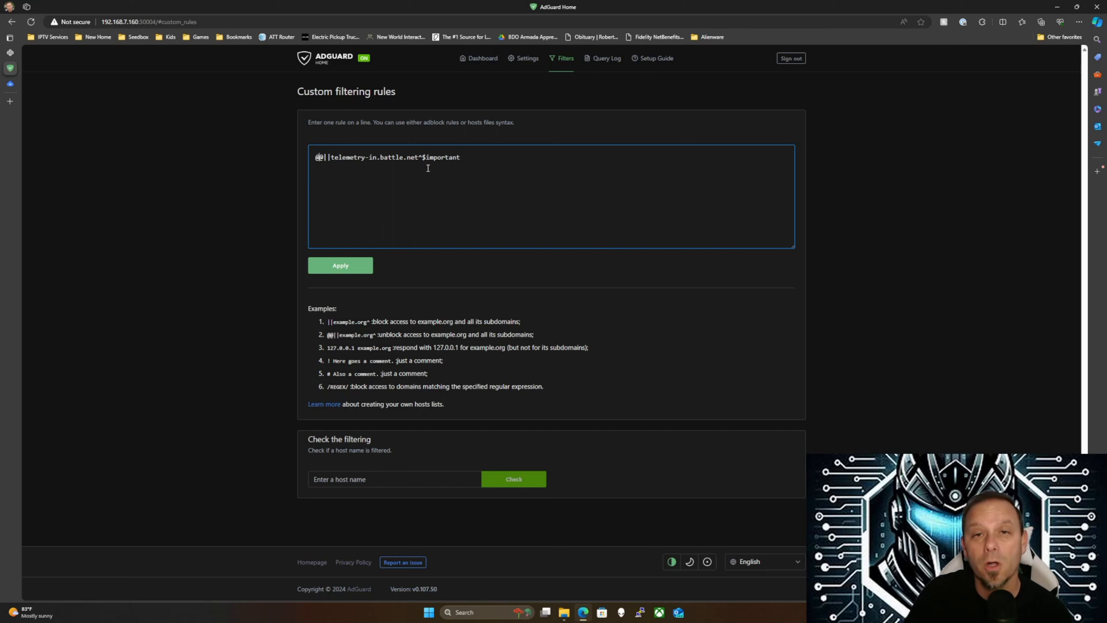
drag(315, 162, 327, 159)
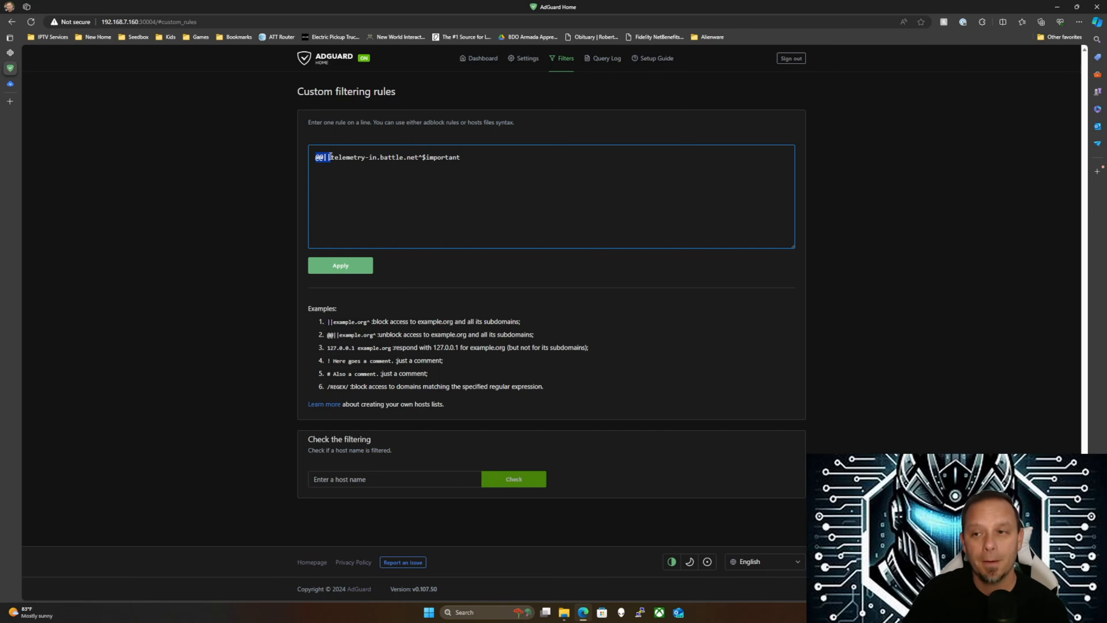
click(328, 172)
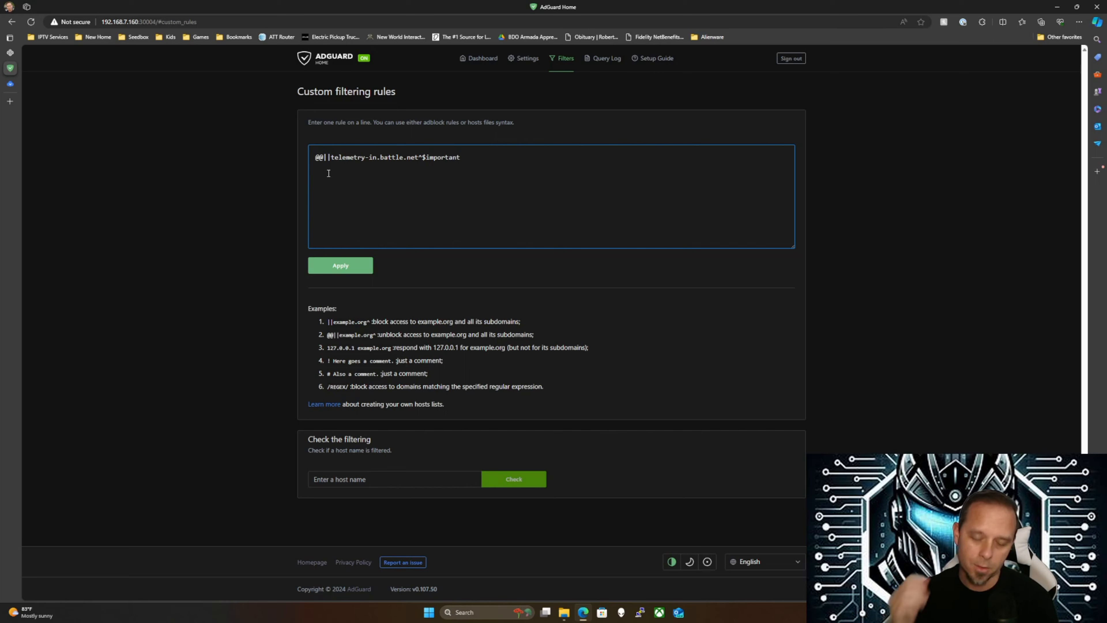
Type a new rule @@||google.com^$important on the second line
text(||)
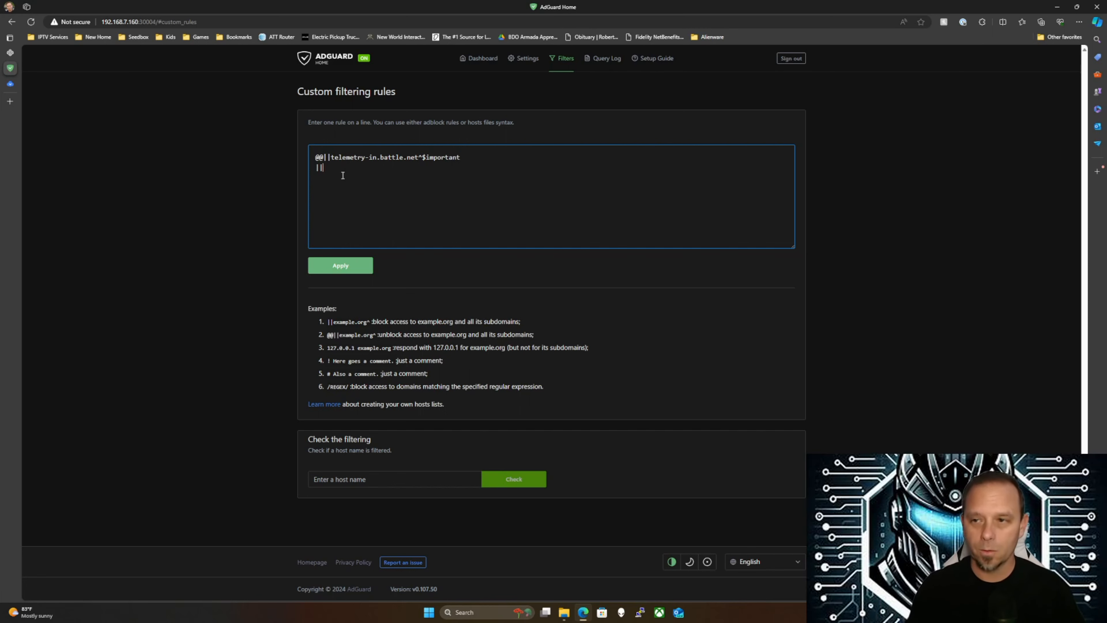
text(@@)
key(BackSpace)
key(BackSpace)
text(@@)
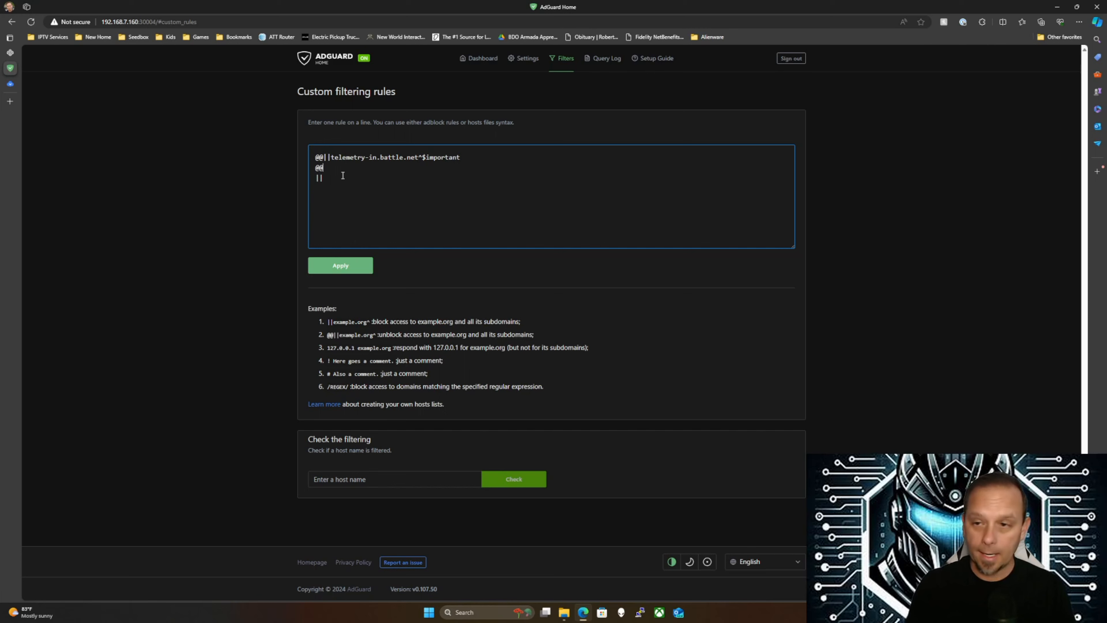
key(Delete)
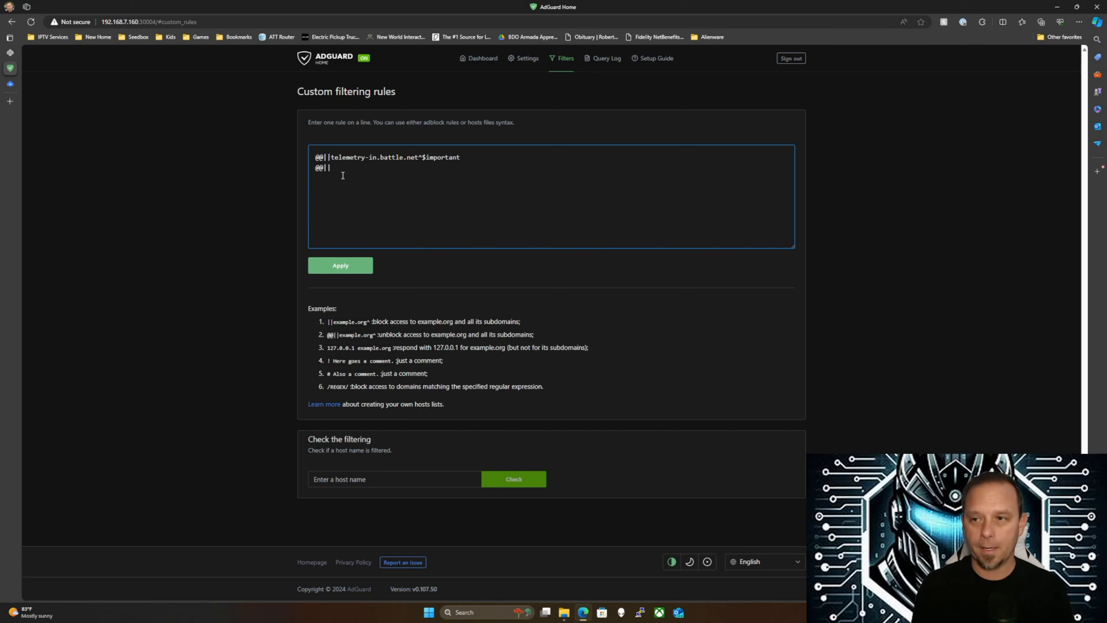
text(google.com)
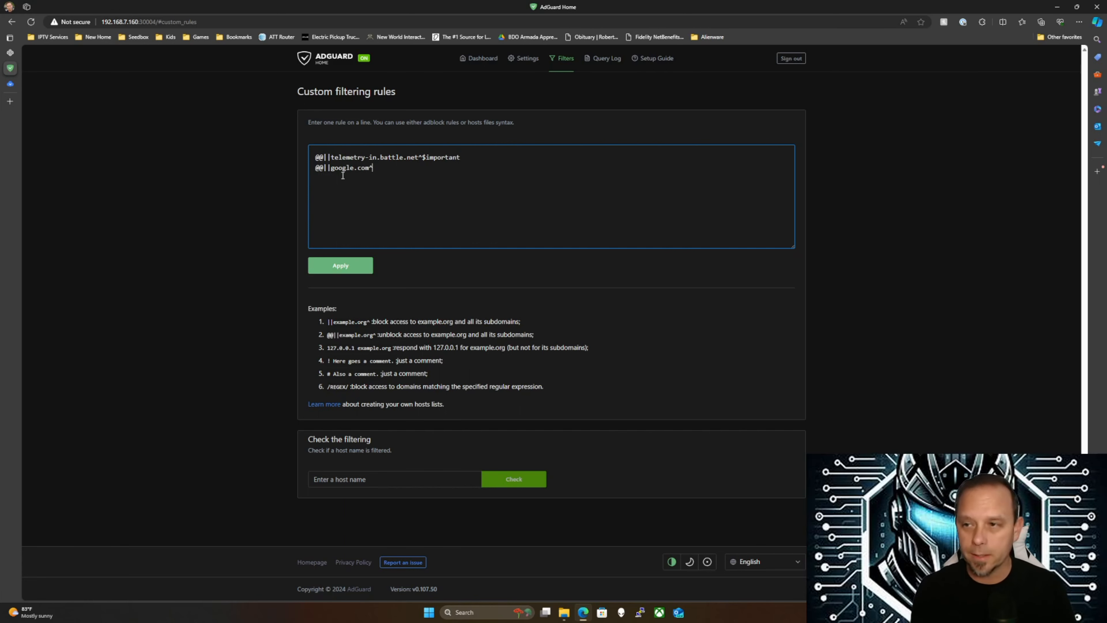
text(^$important)
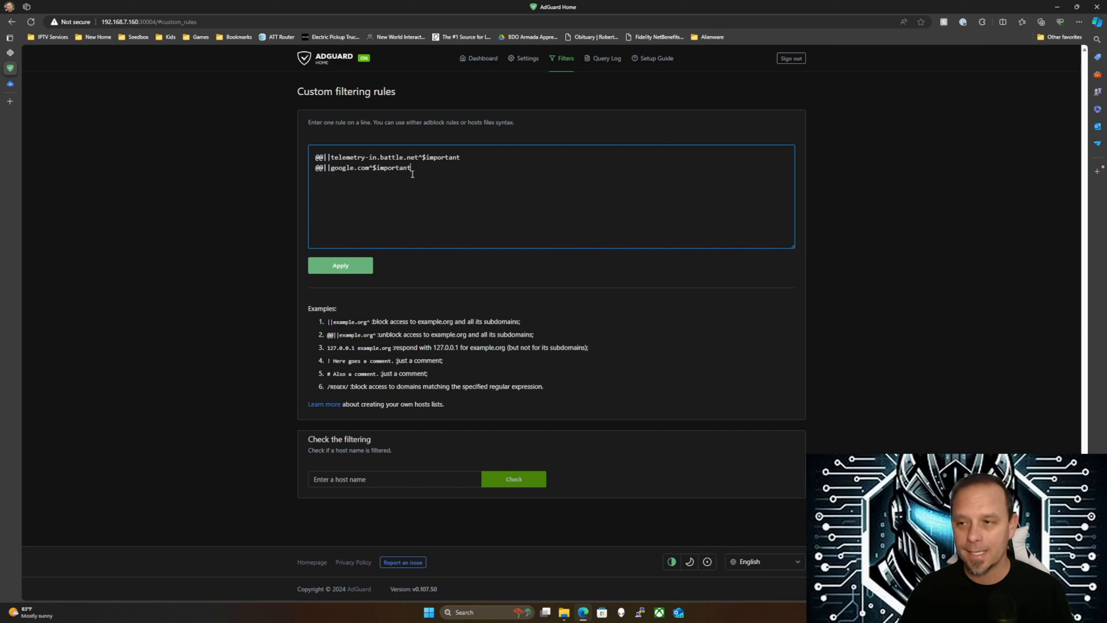
Change the google.com rule to guns.com on its own line, then delete it
drag(411, 169, 333, 171)
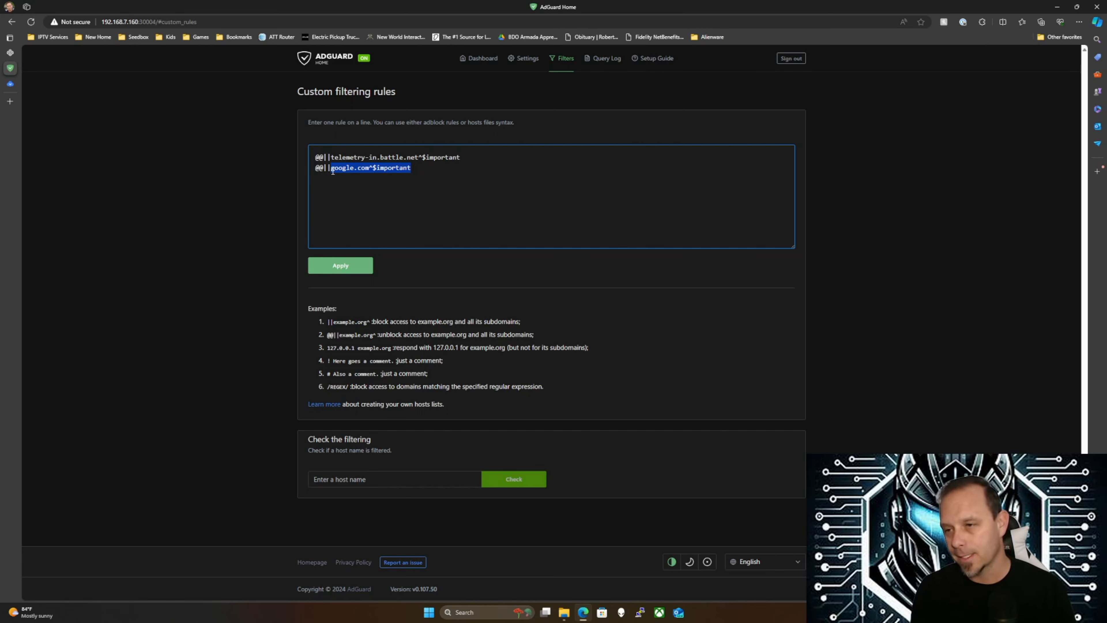
text(guns.com)
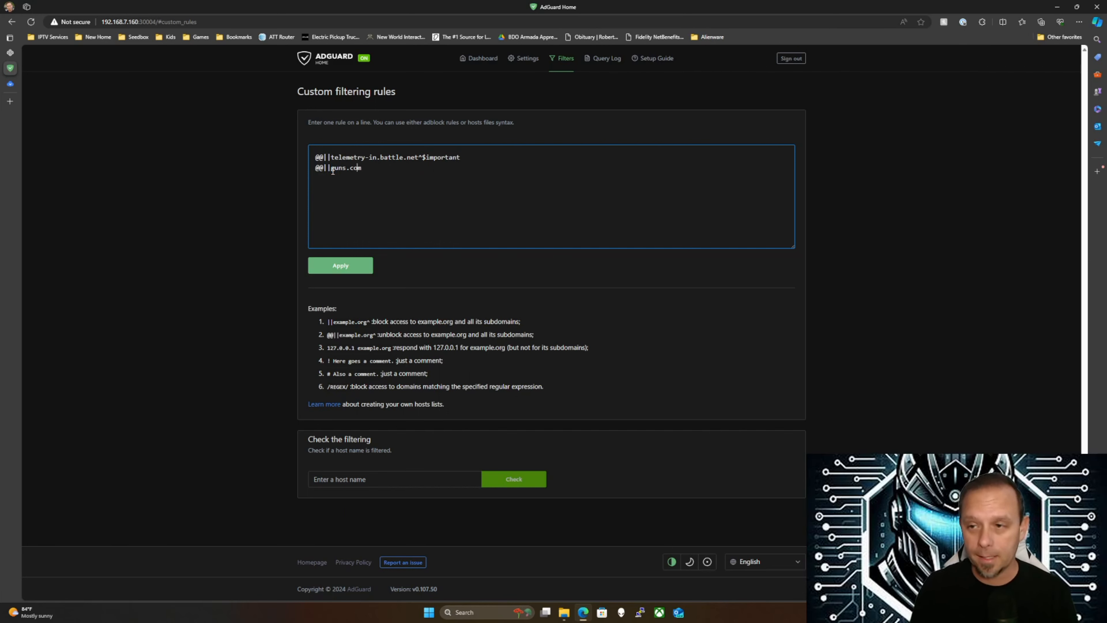
key(BackSpace)
key(BackSpace)
key(BackSpace)
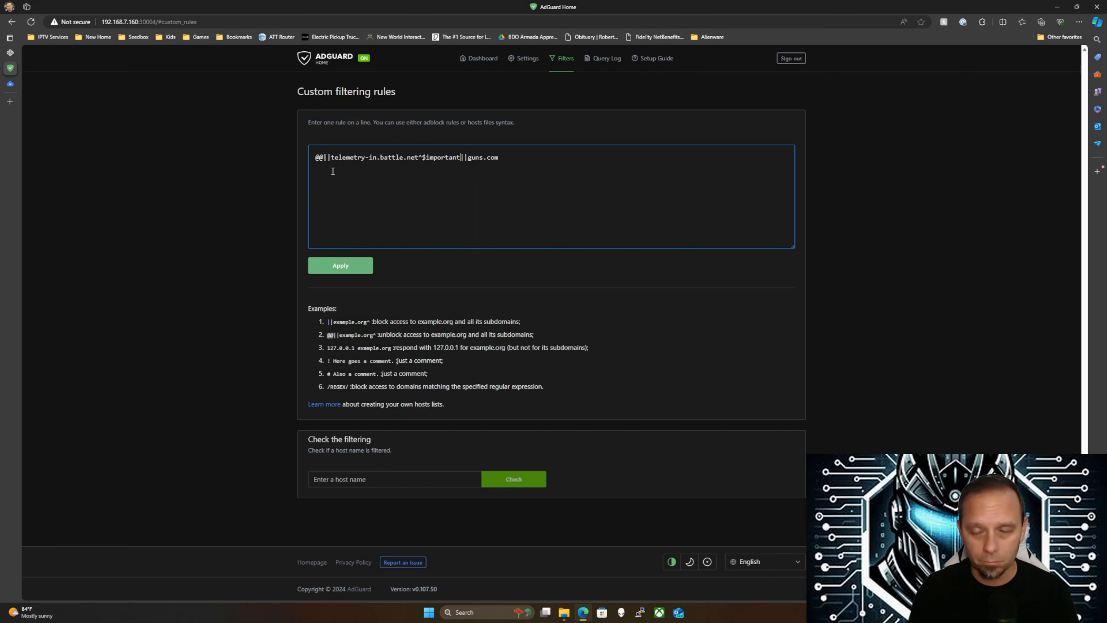
key(Return)
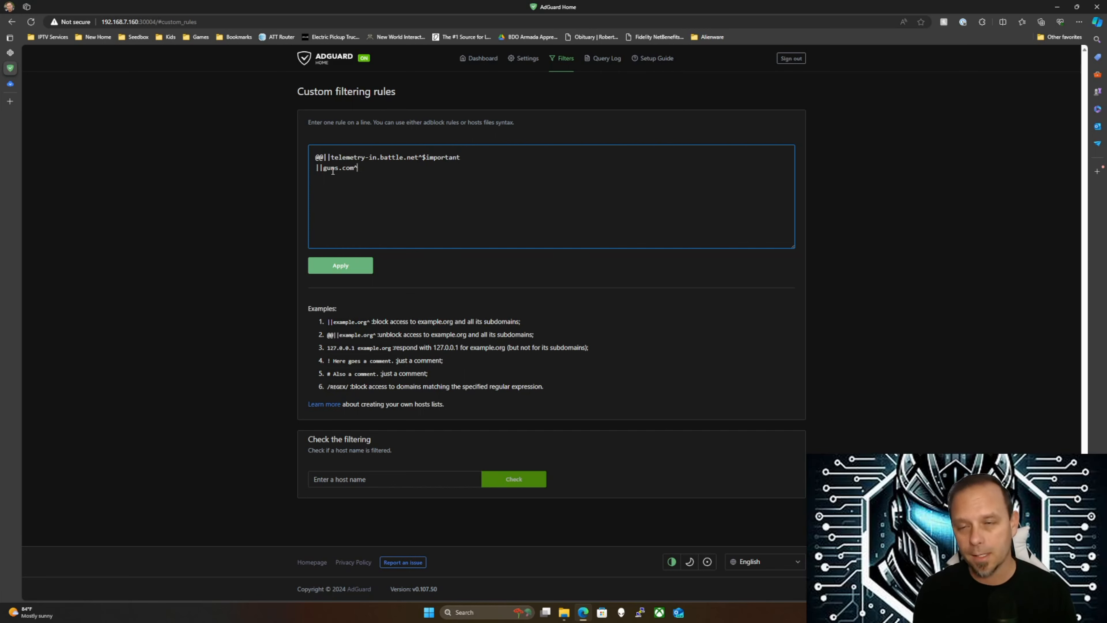
key(BackSpace)
key(BackSpace)
key(BackSpace)
key(BackSpace)
key(BackSpace)
key(BackSpace)
key(BackSpace)
key(BackSpace)
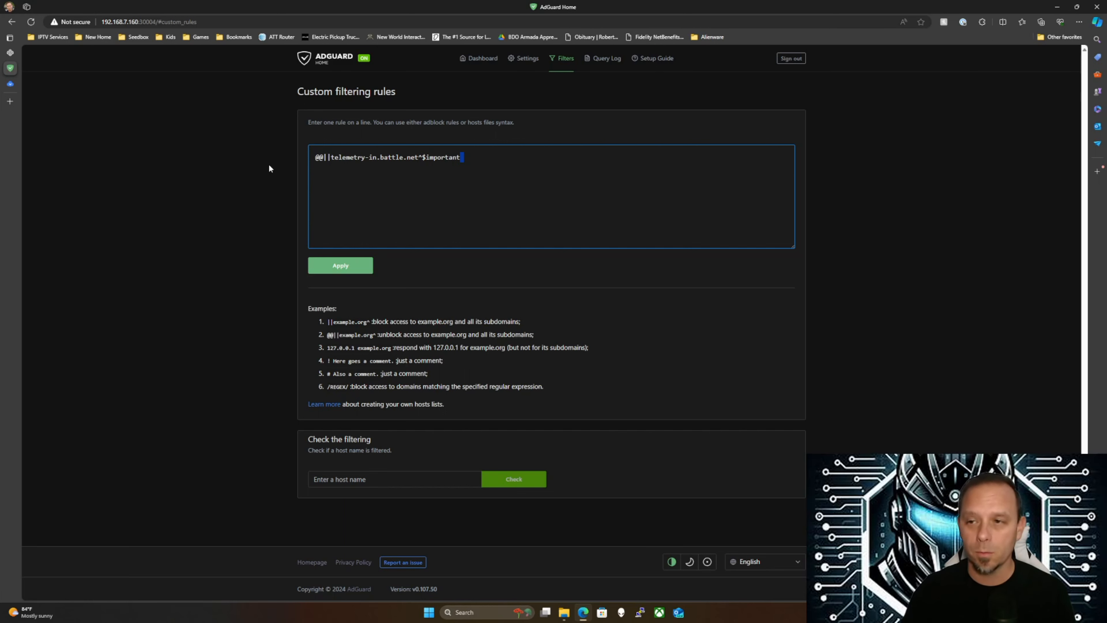
Delete the battle.net allow rule and apply the now-empty custom rules list
triple_click(310, 157)
key(BackSpace)
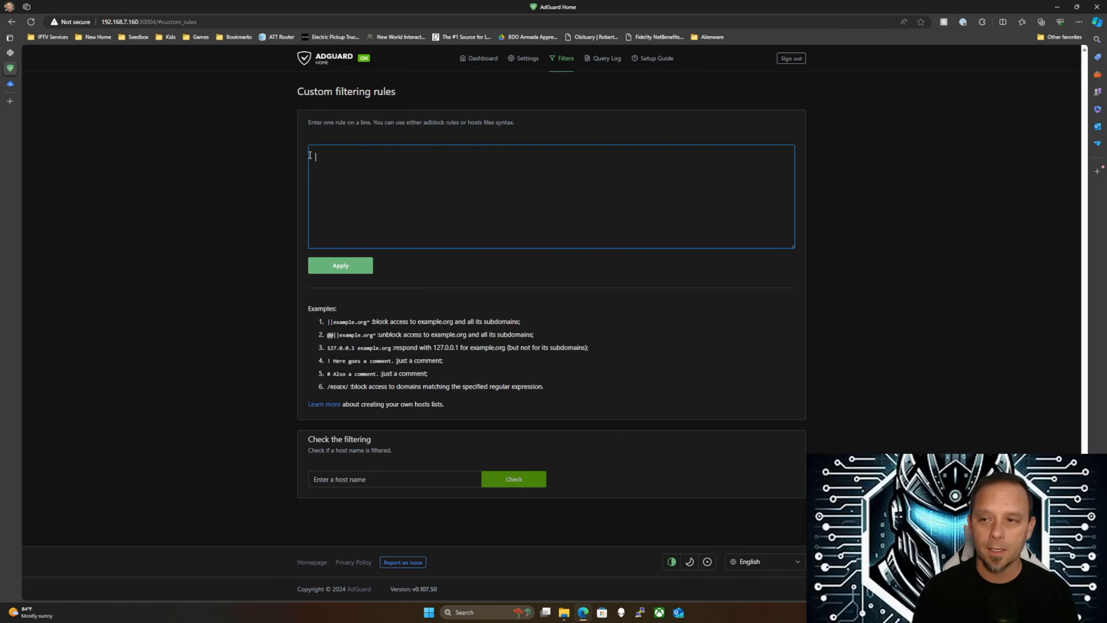
click(341, 265)
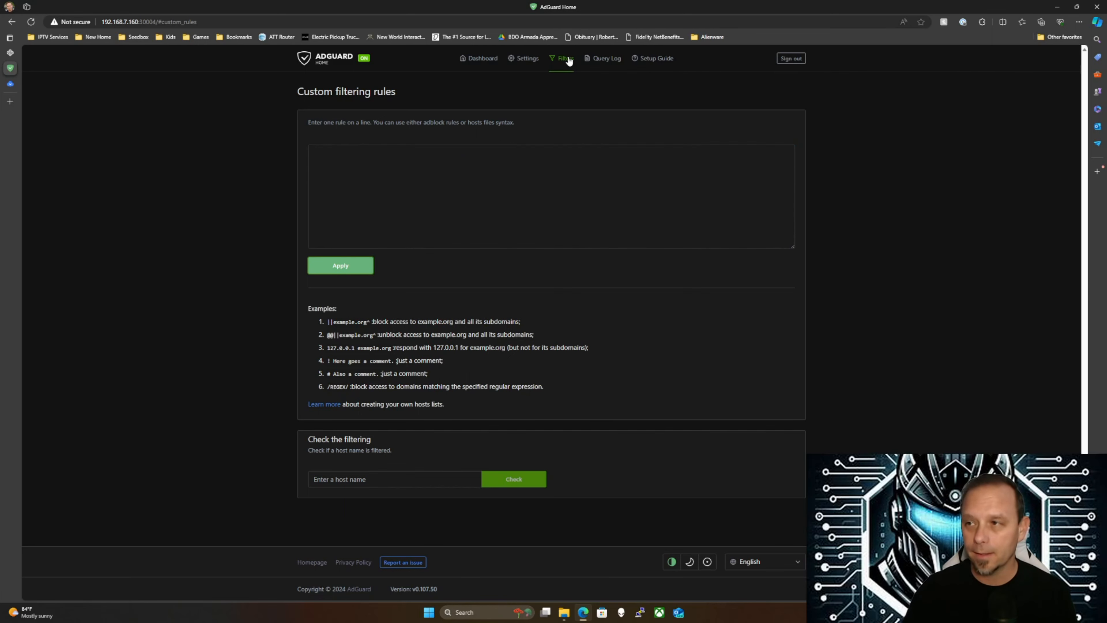
On the Blocked services page, switch on Mail.ru, WeChat and Wargaming, then save
mouse_move(569, 61)
click(588, 130)
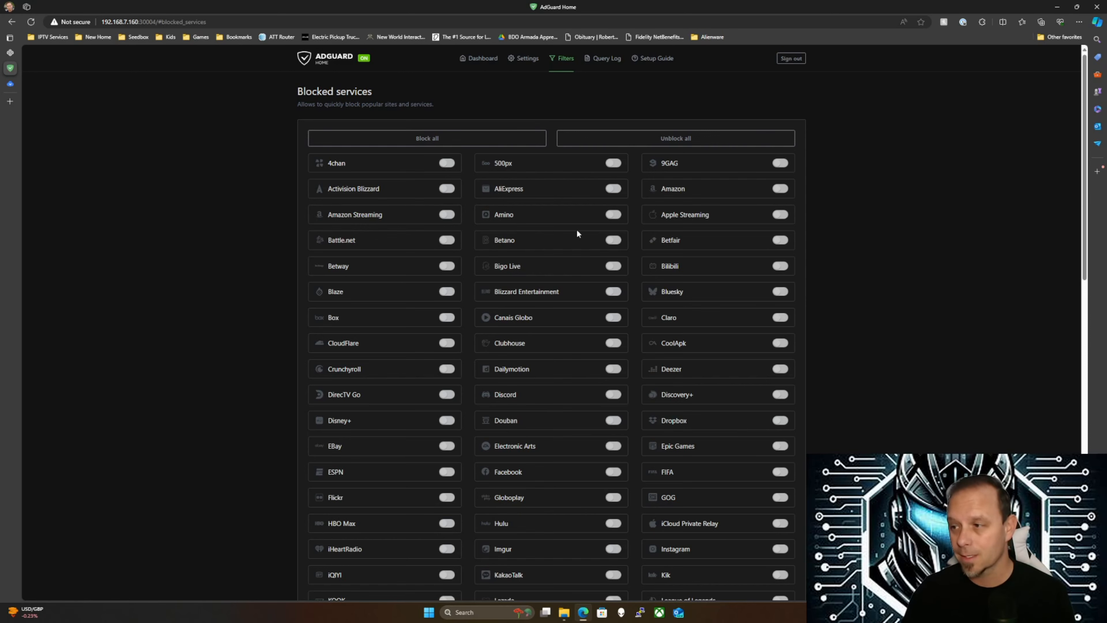
scroll(531, 323, down, 2)
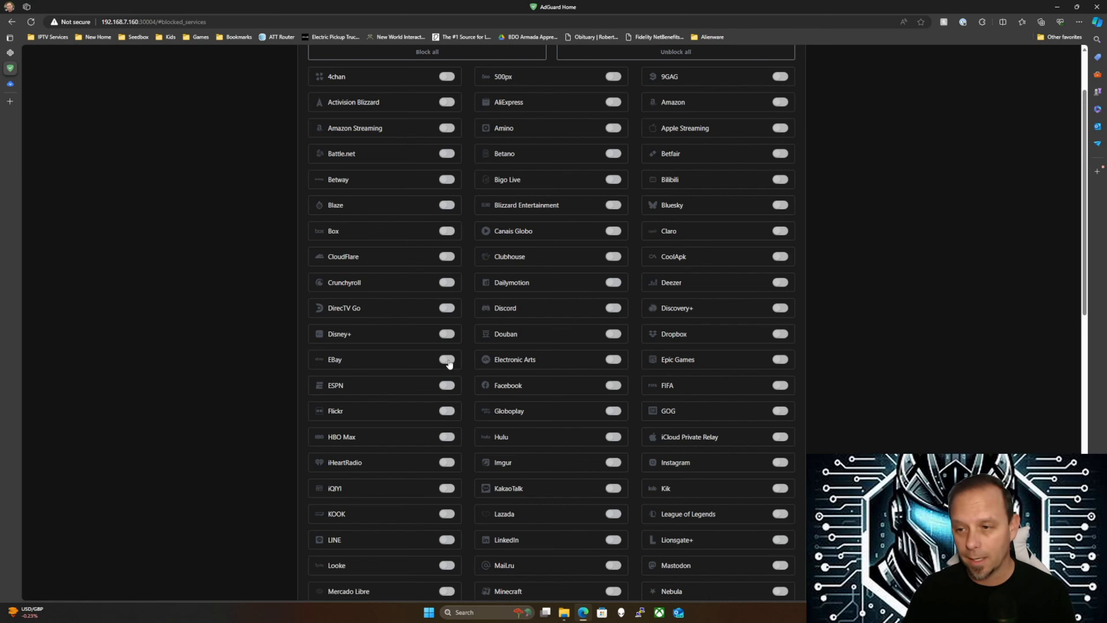
scroll(286, 324, down, 3)
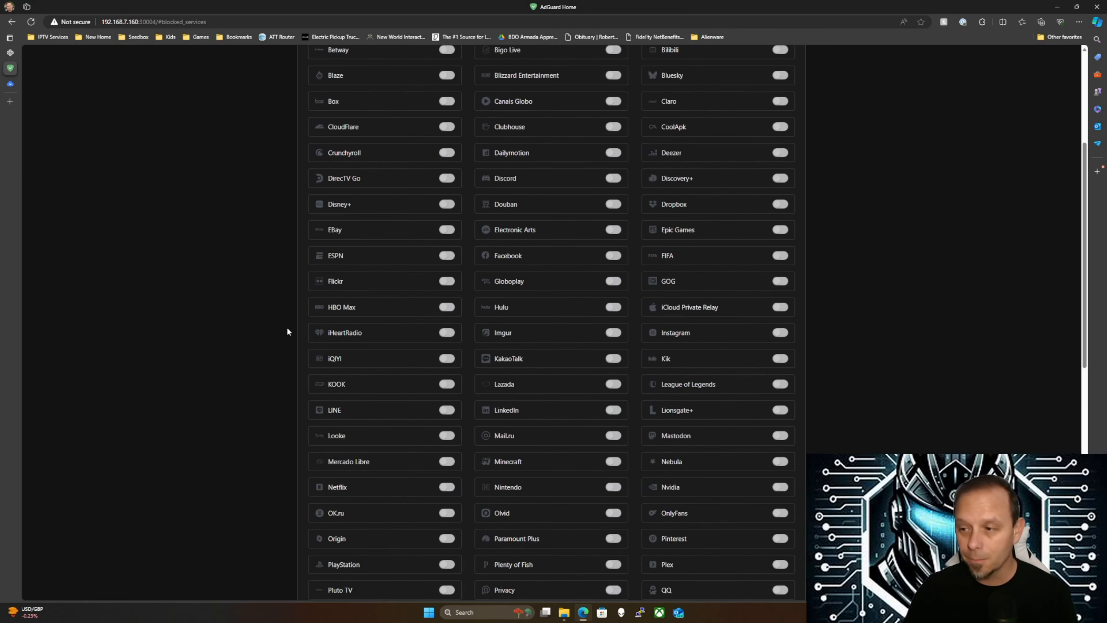
scroll(286, 329, down, 3)
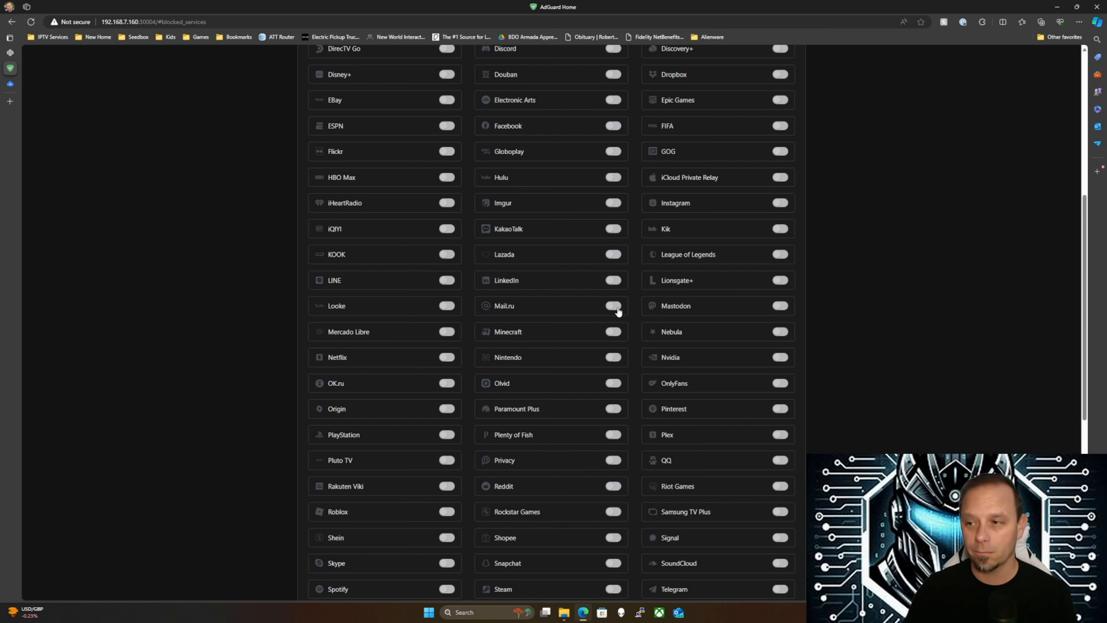
click(618, 311)
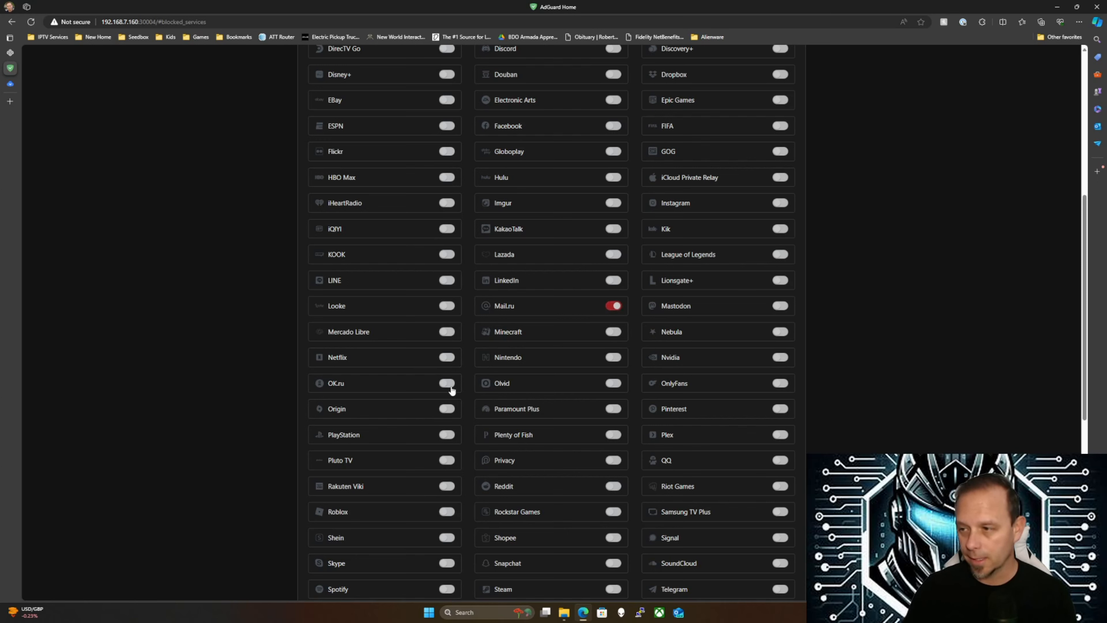
scroll(515, 352, down, 4)
scroll(516, 352, down, 2)
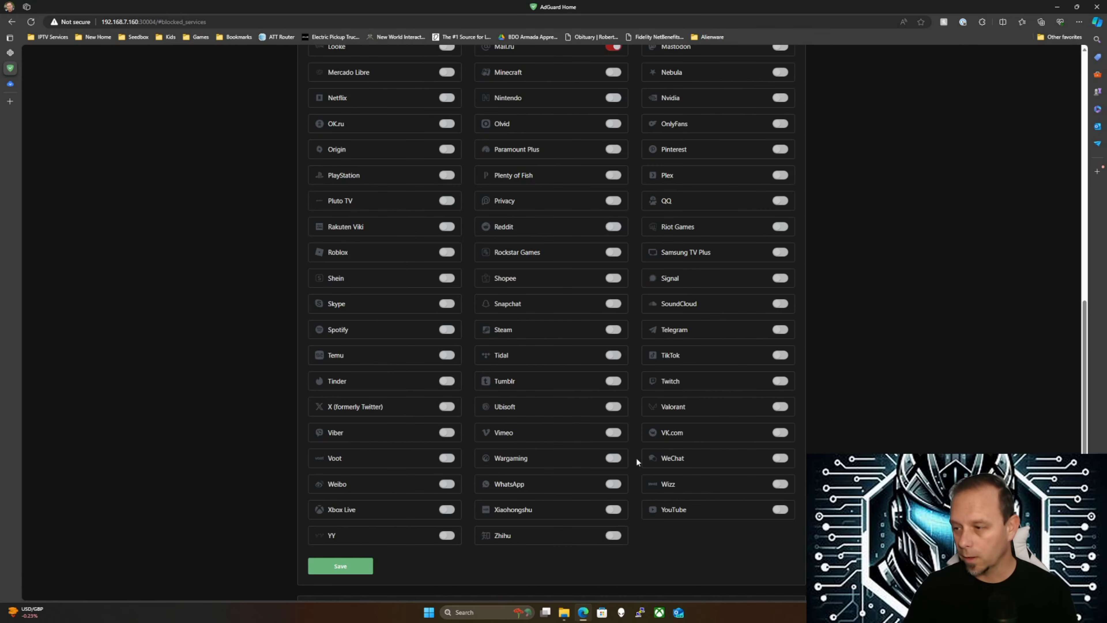
click(780, 459)
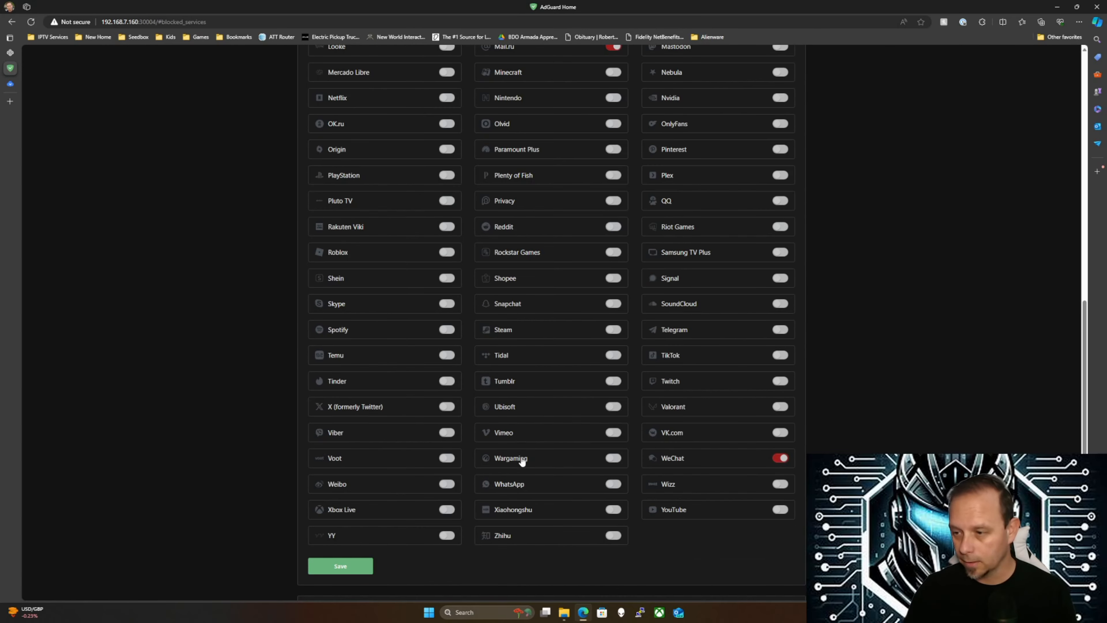
click(620, 458)
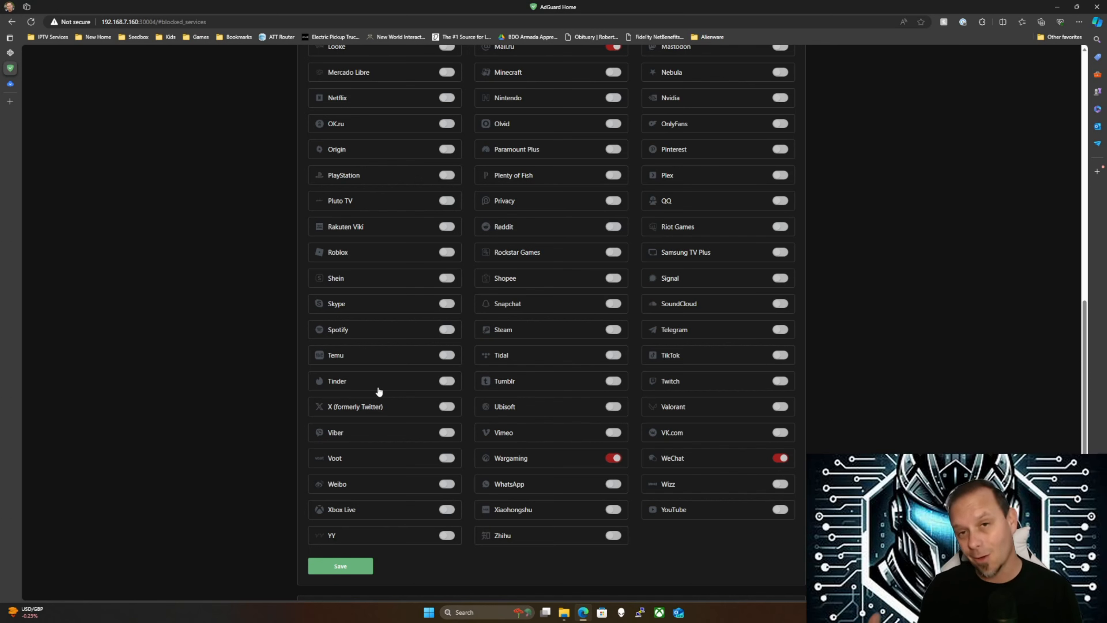
click(338, 567)
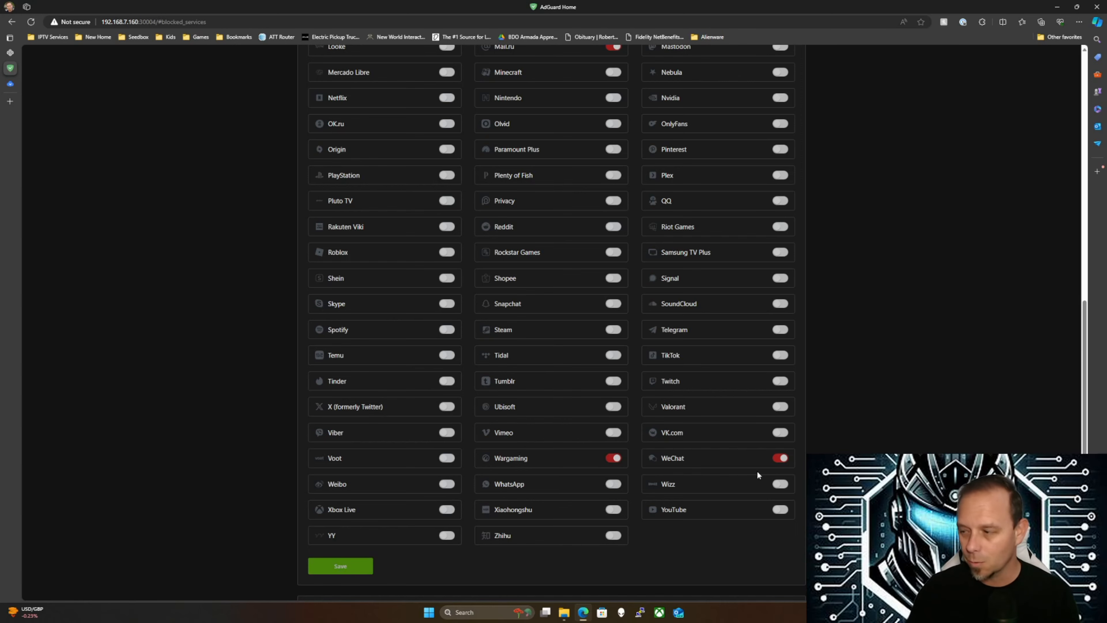
scroll(506, 470, up, 15)
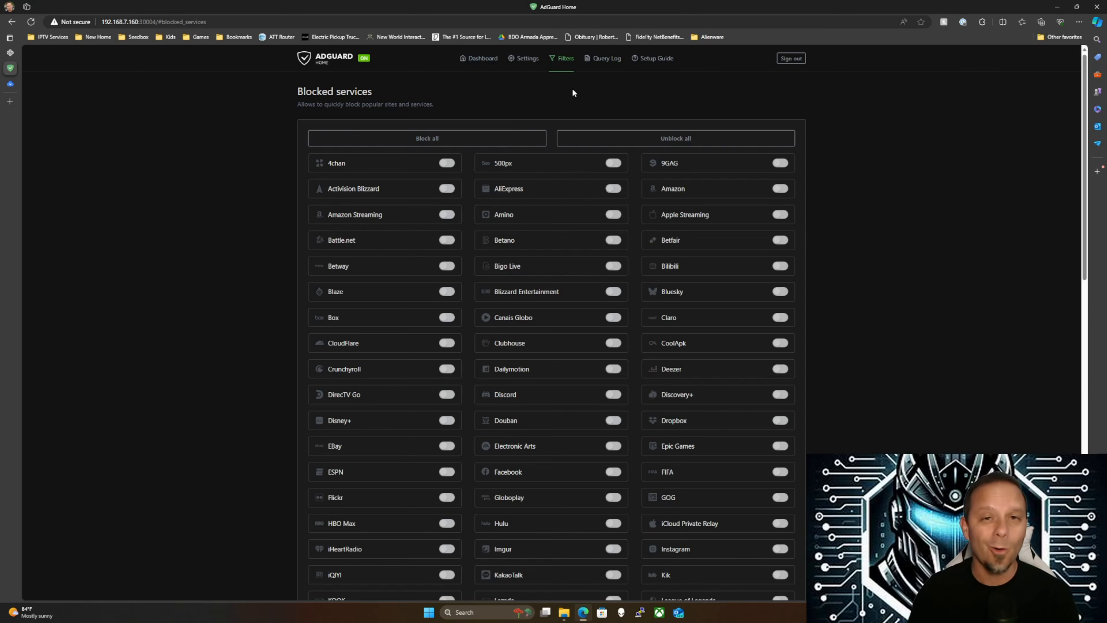
Return to the Dashboard showing 84 DNS queries and 26 blocked, all from CyberWarriorPC
click(522, 62)
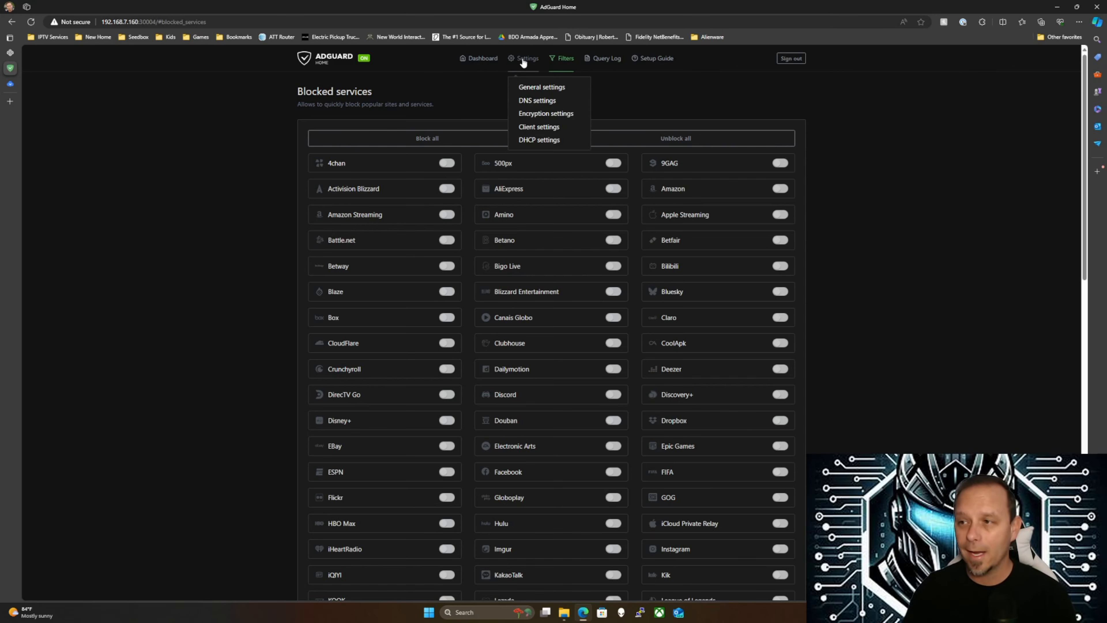
click(480, 58)
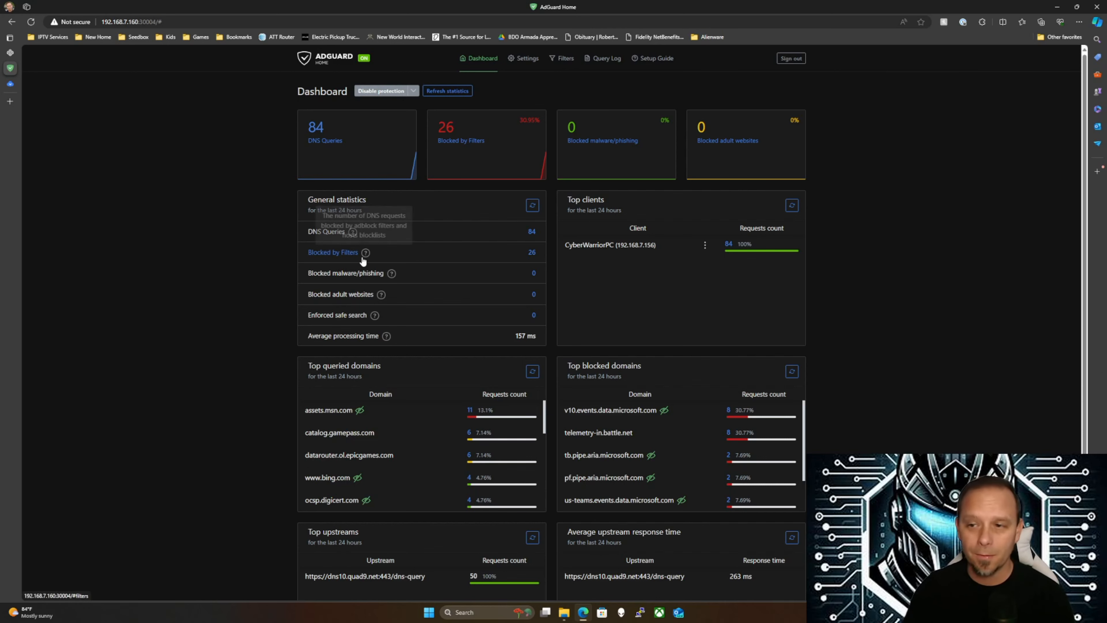
scroll(237, 324, down, 2)
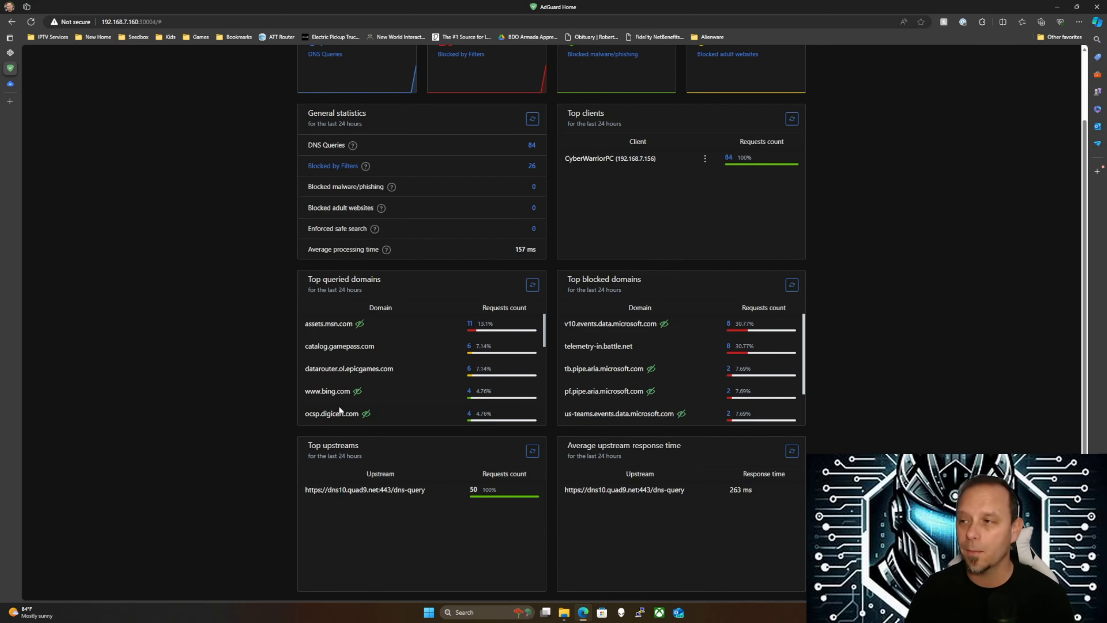
scroll(338, 414, up, 2)
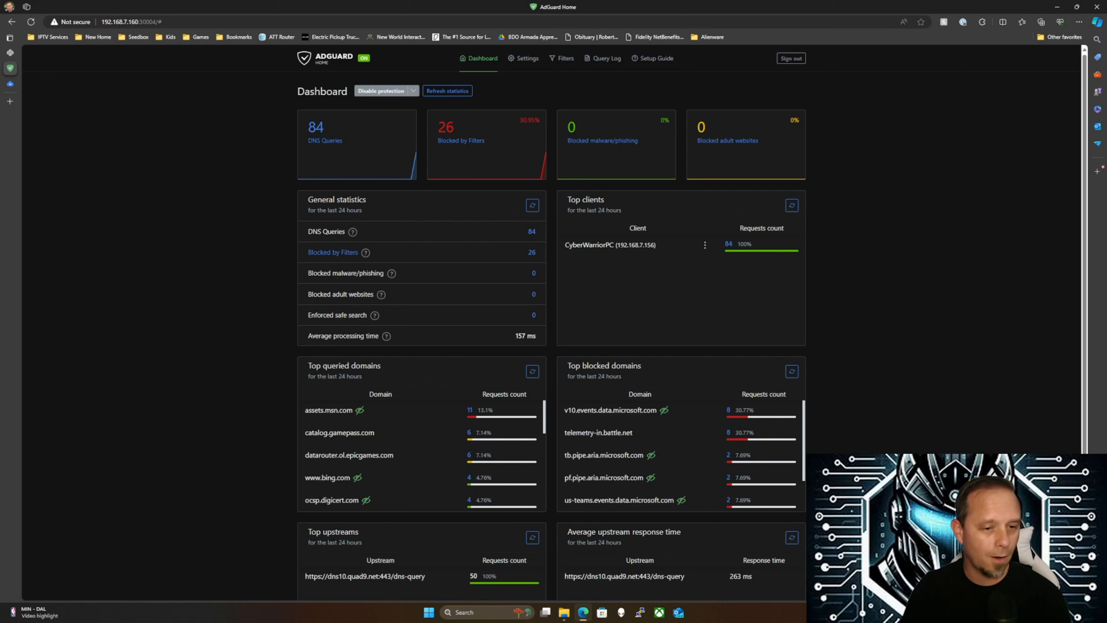
Switch to the 192.168.7.218 AdGuard Home window and open its Dashboard
key(super+d)
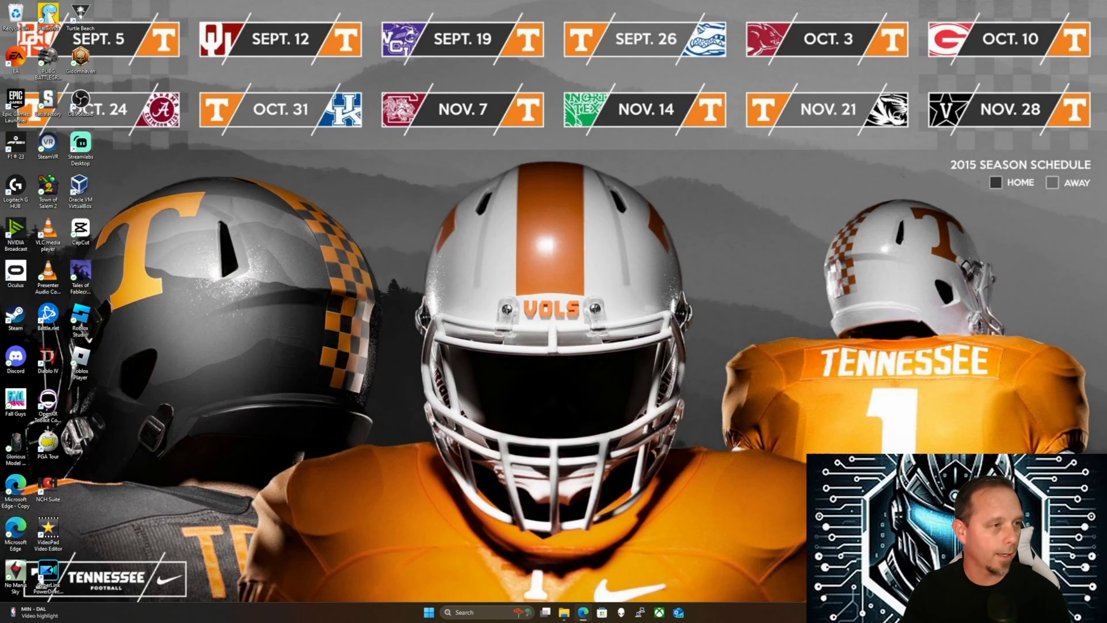
key(super+d)
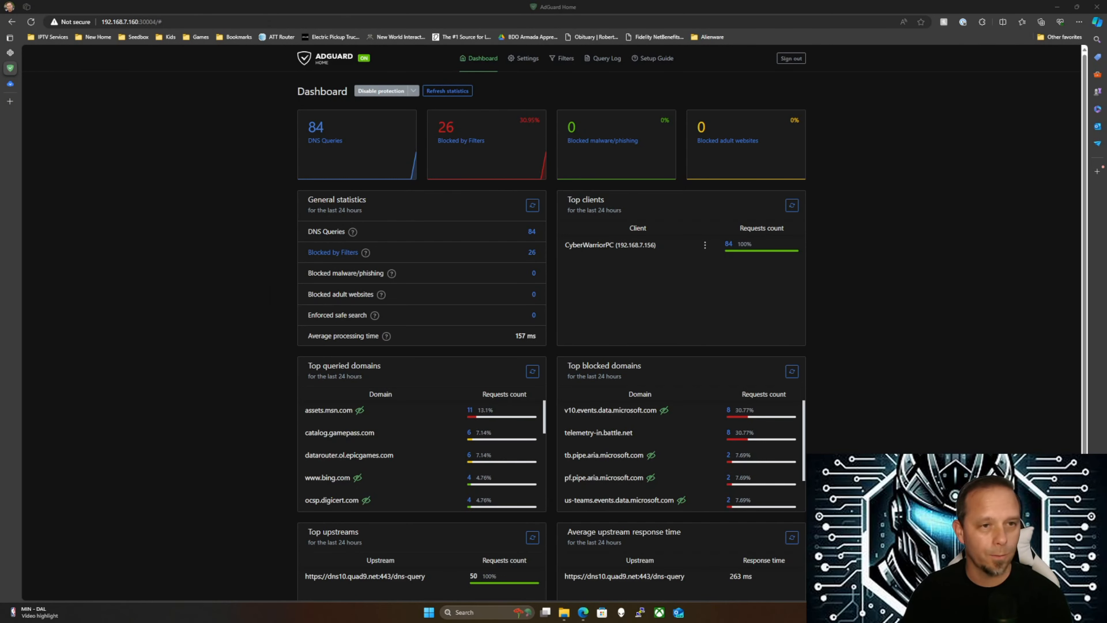
key(alt+Tab)
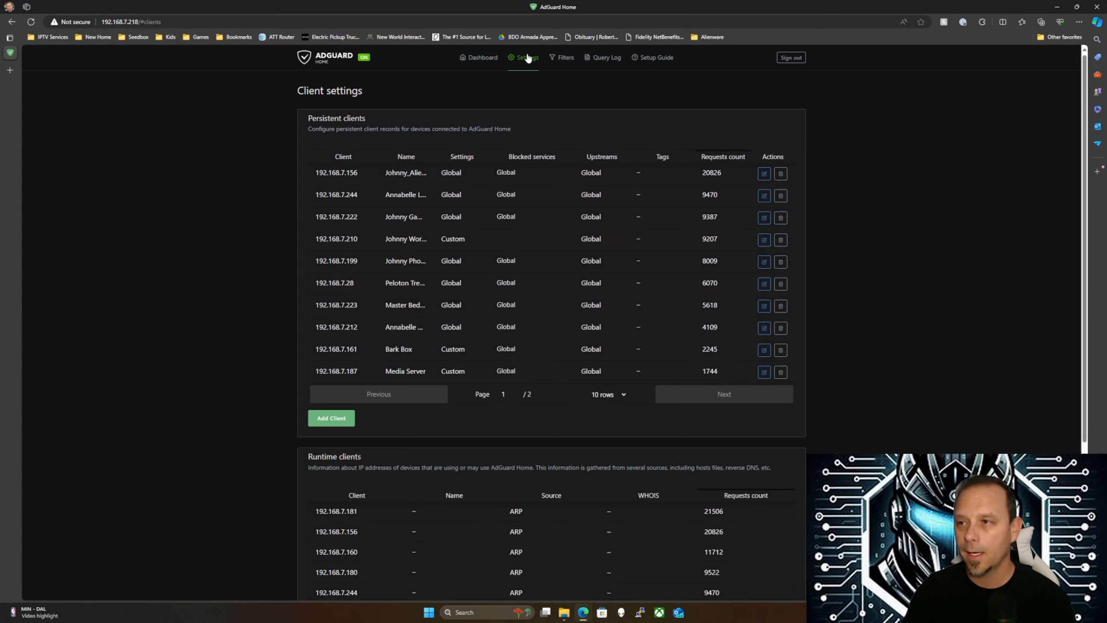
click(479, 57)
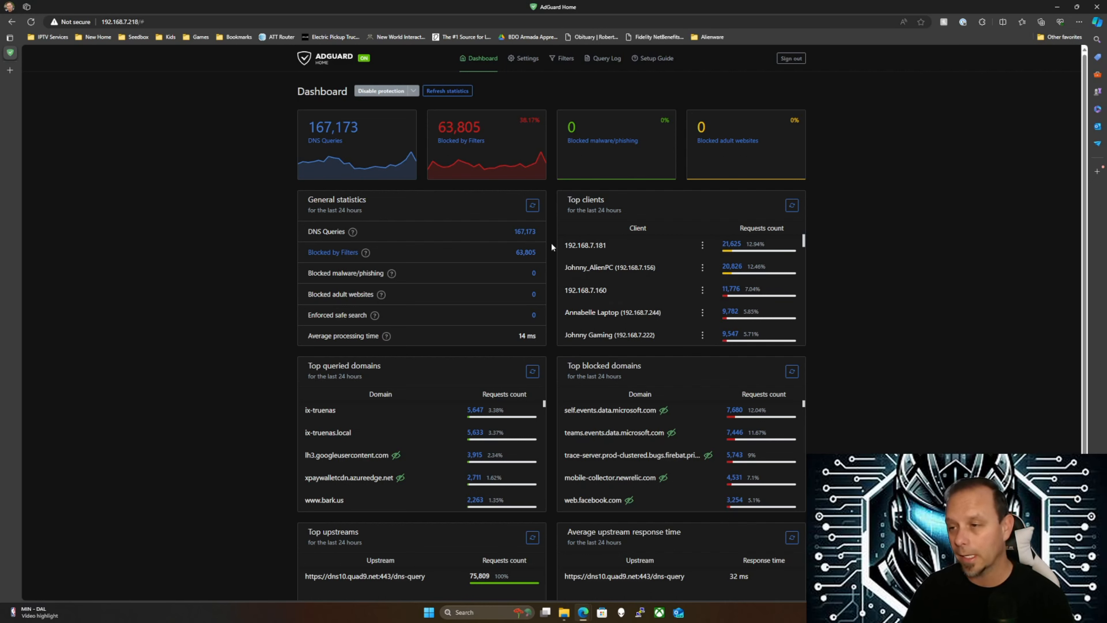
Highlight blocked domains like mobile-collector.newrelic.com and web.facebook.com, then drag the 192.168.7.218 window off-screen
scroll(651, 273, down, 1)
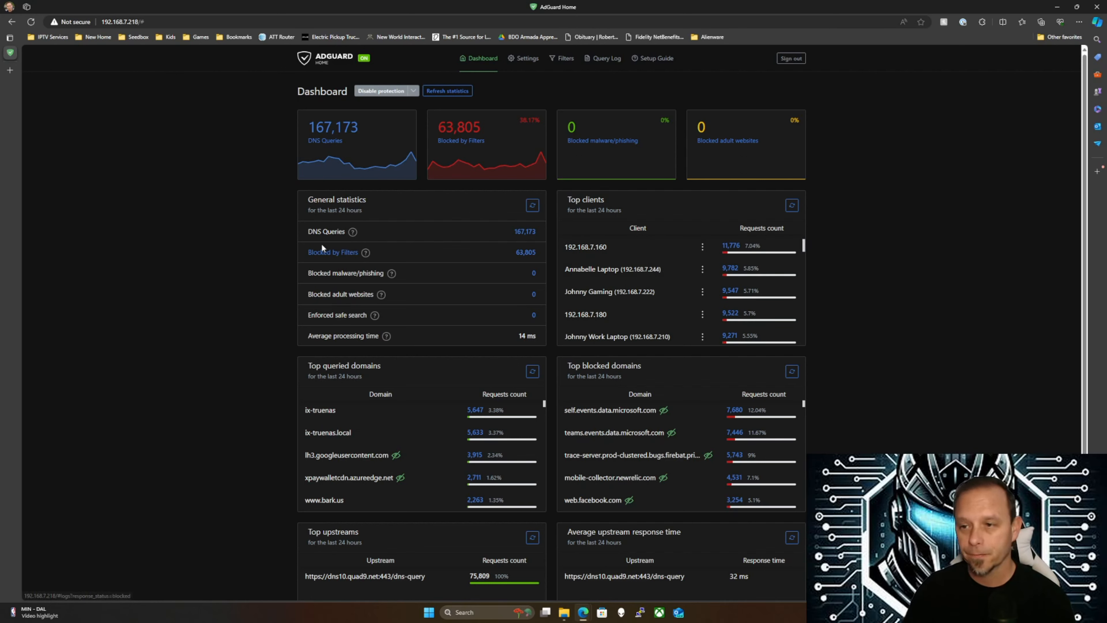
scroll(618, 271, down, 1)
scroll(650, 291, down, 2)
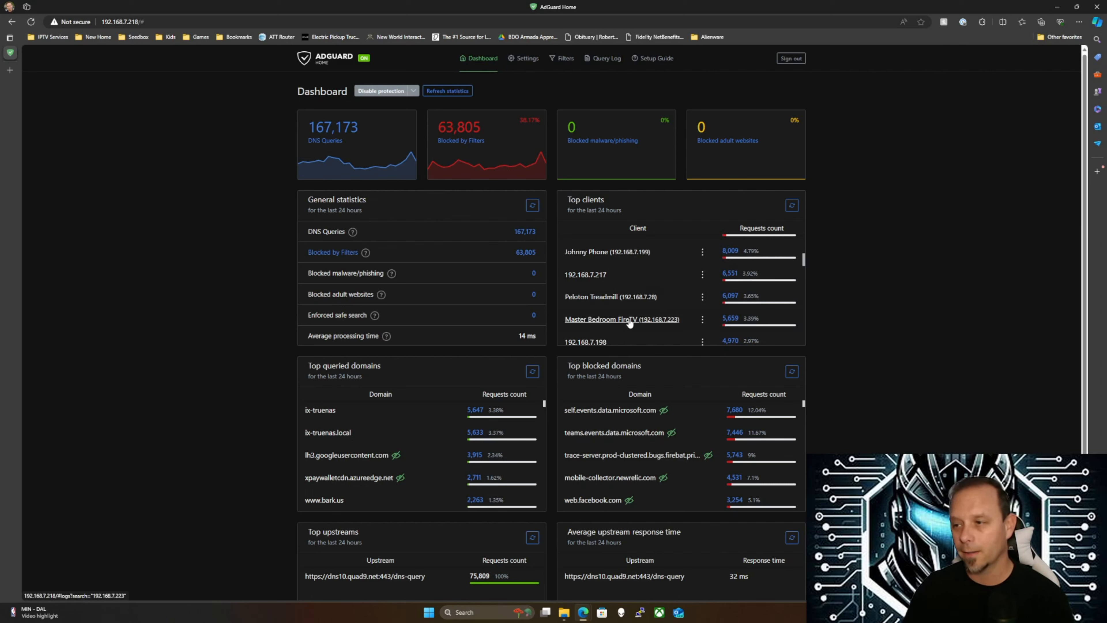
scroll(620, 319, down, 1)
scroll(622, 311, up, 4)
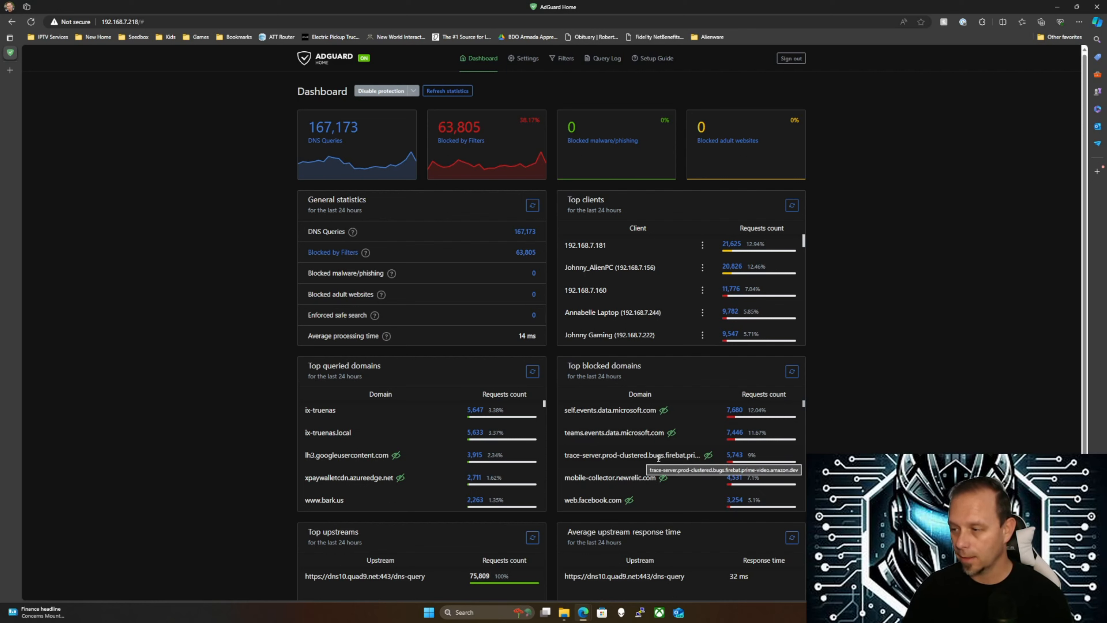
drag(573, 455, 675, 455)
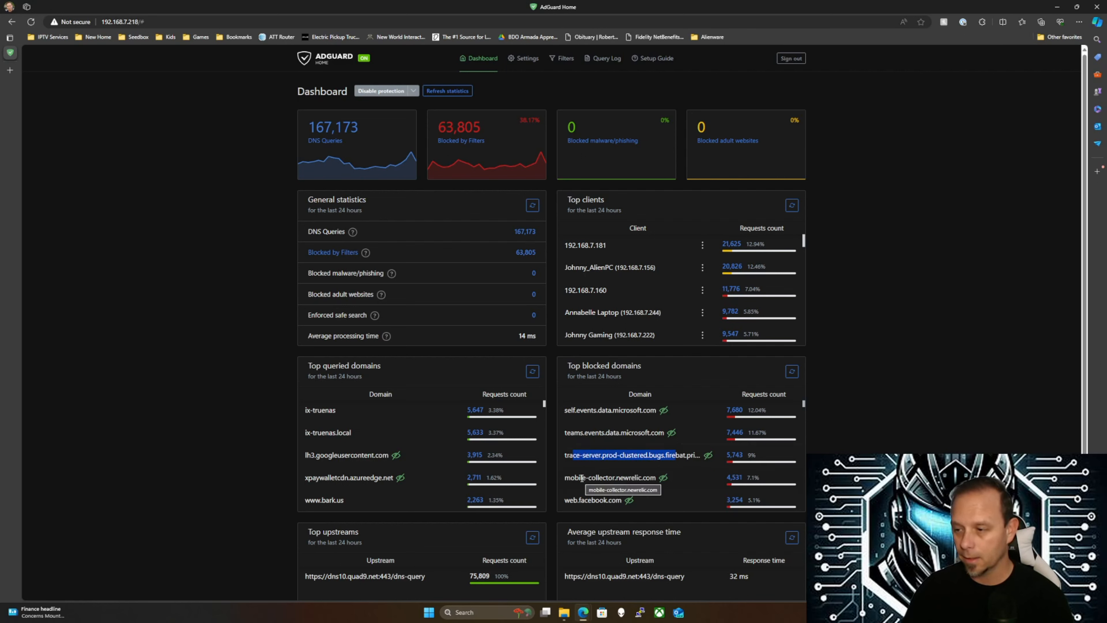
drag(582, 478, 635, 477)
drag(578, 500, 616, 498)
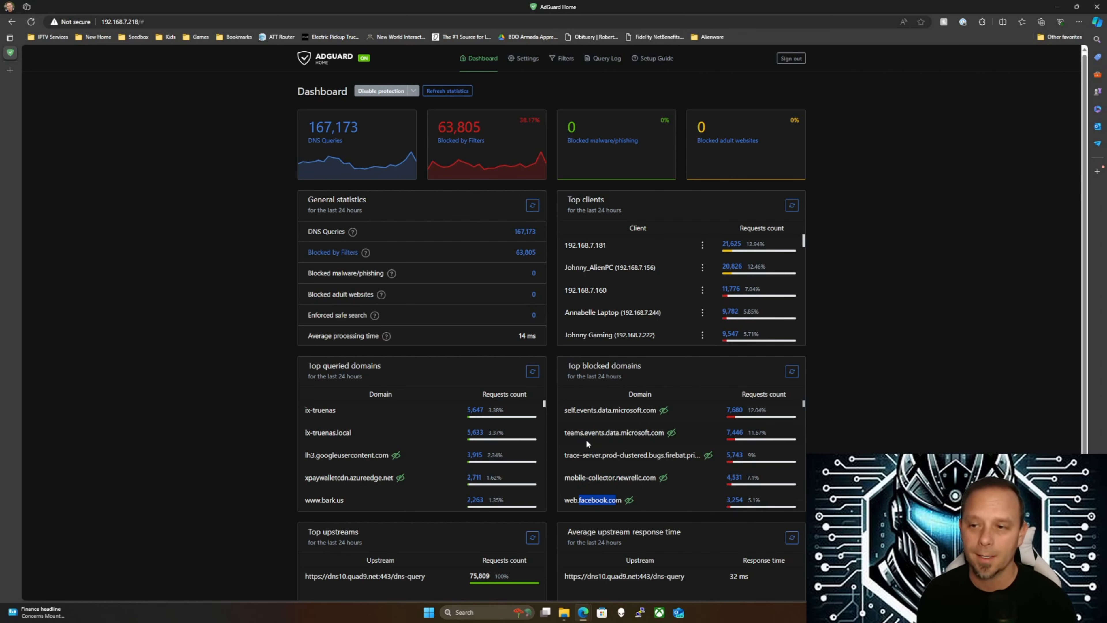
drag(439, 8, 0, 186)
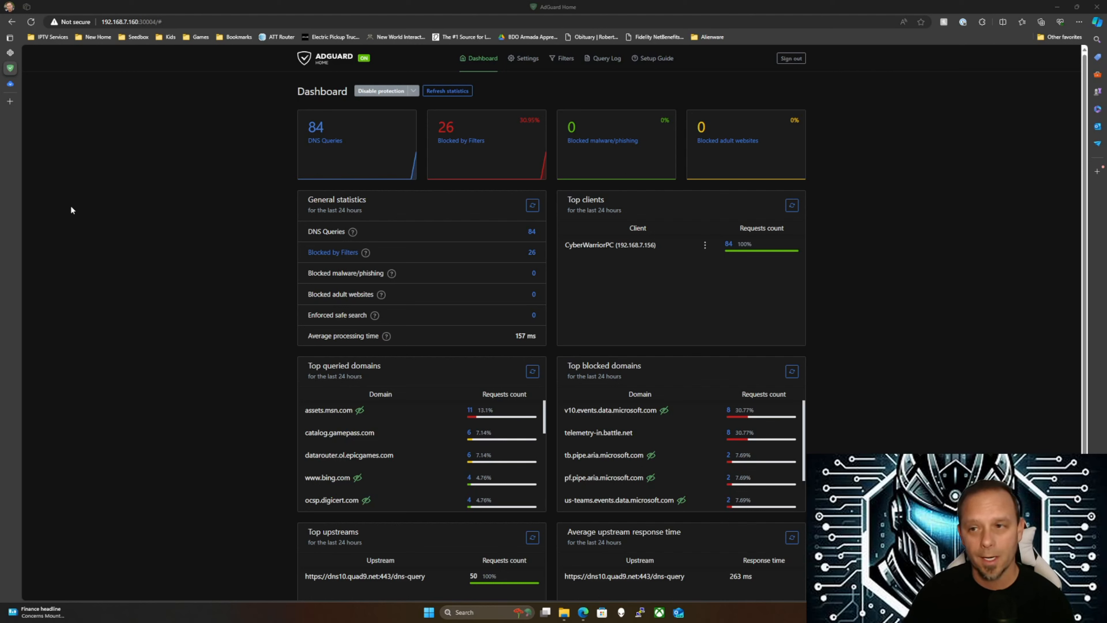
click(413, 92)
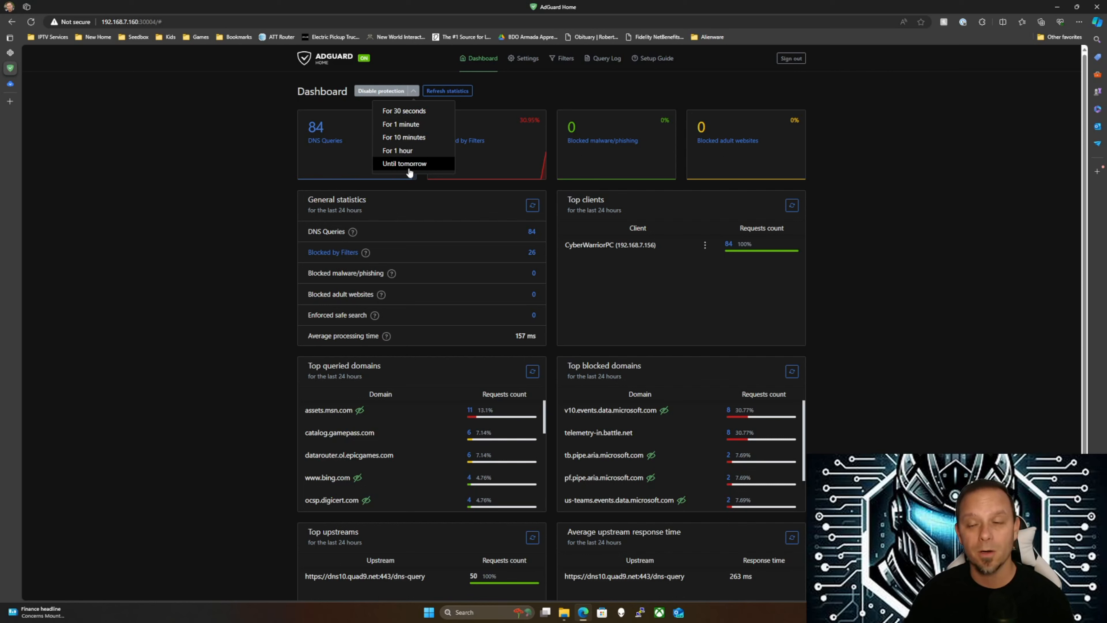
click(230, 192)
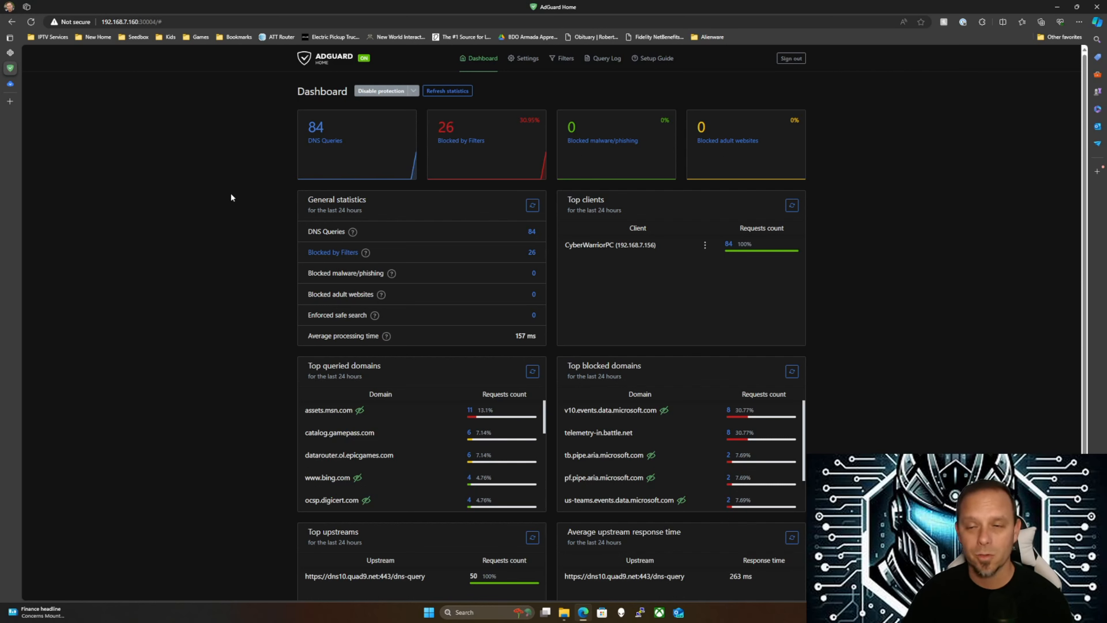